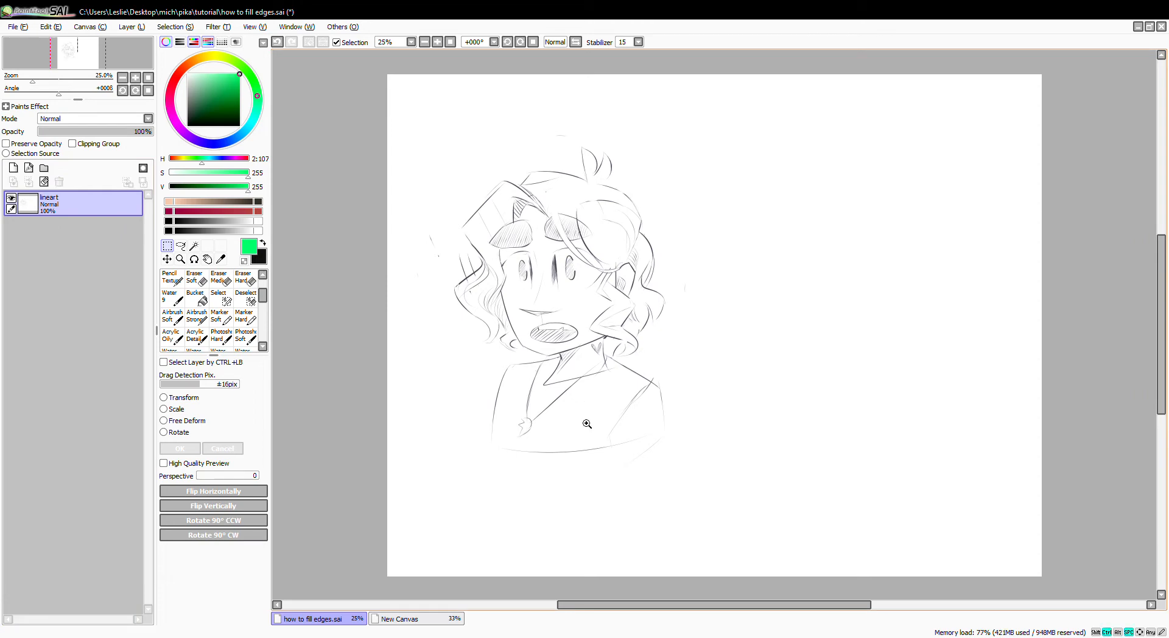
ctrl+click(587, 424)
ctrl+click(585, 427)
ctrl+click(583, 429)
drag(393, 351, 475, 506)
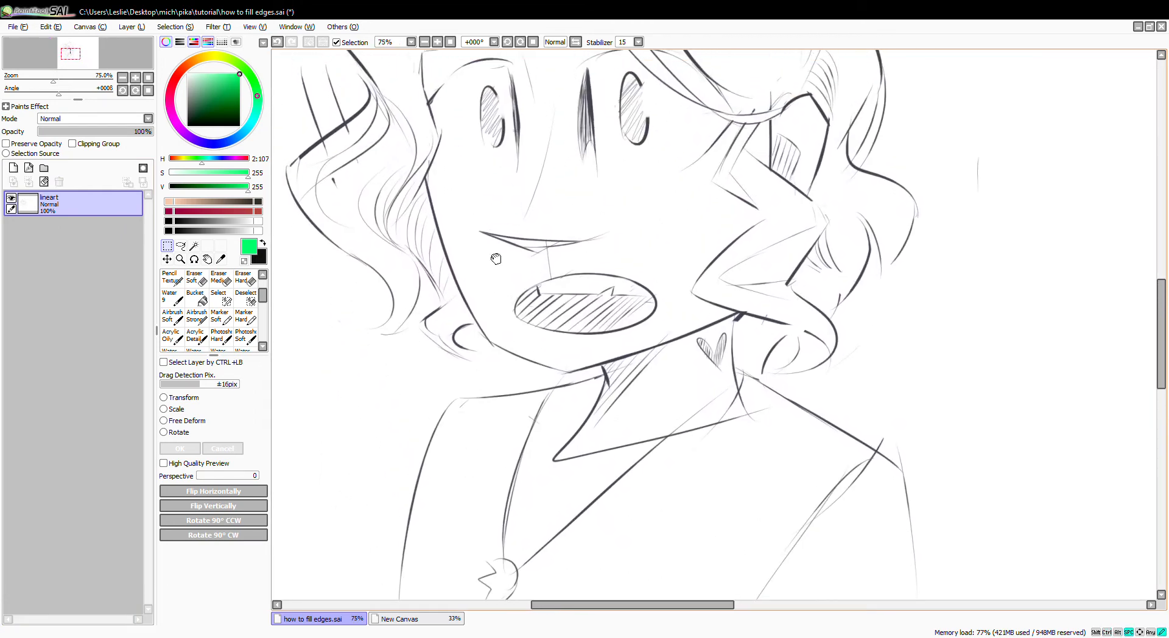
drag(496, 259, 467, 355)
key(Home)
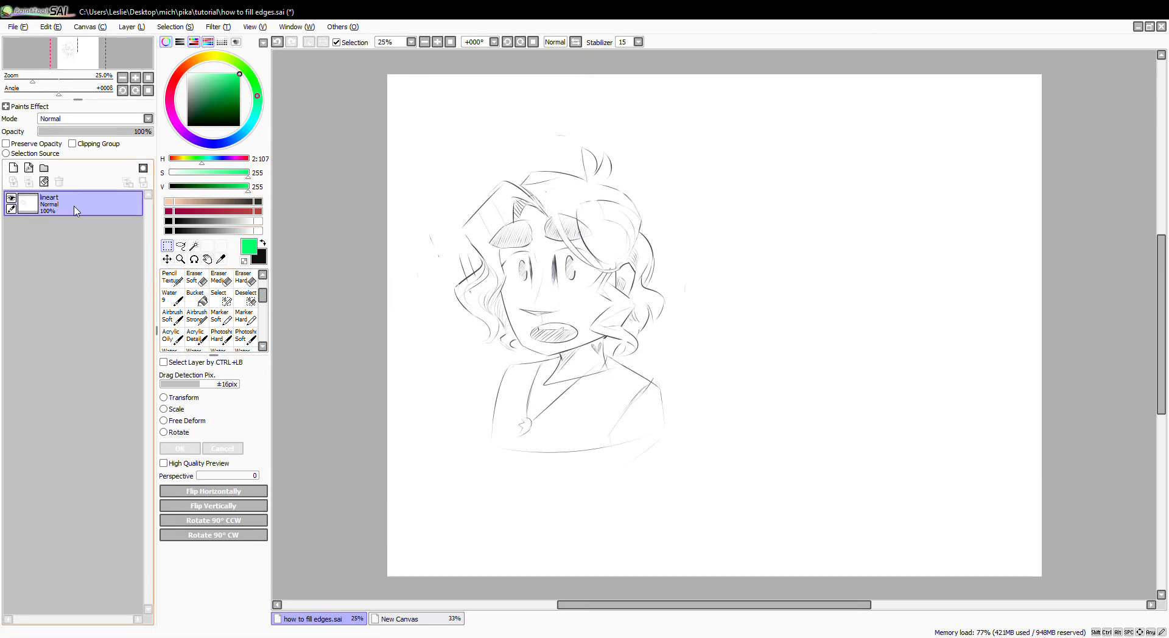
Step: Duplicate the lineart layer and hide the original lineart layer beneath the copy
click(28, 181)
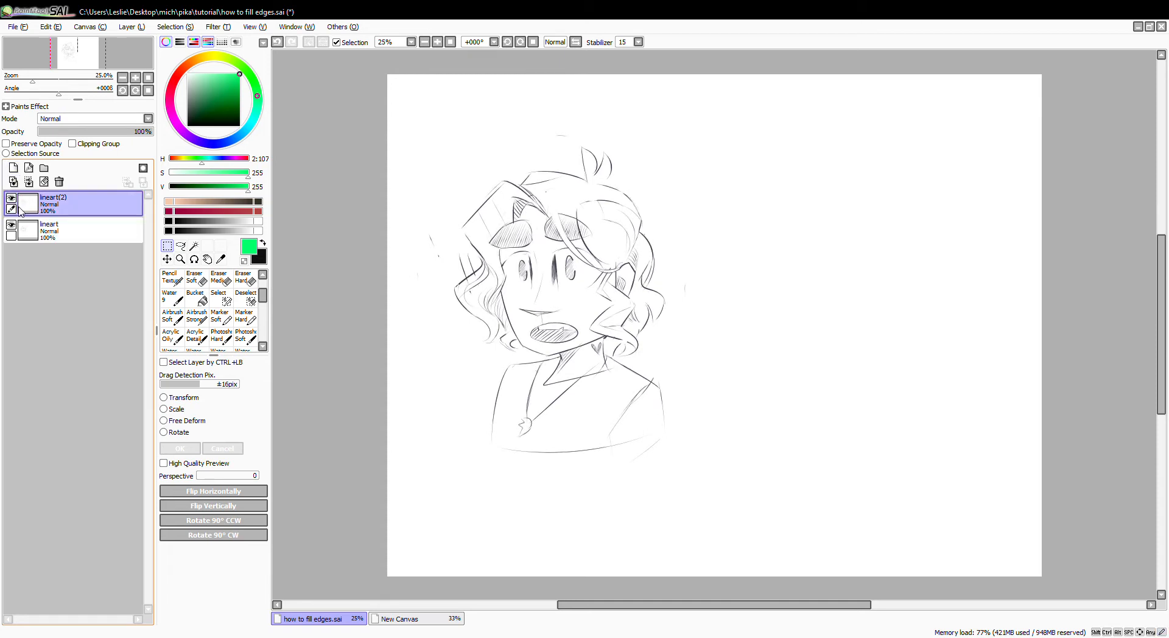
click(11, 225)
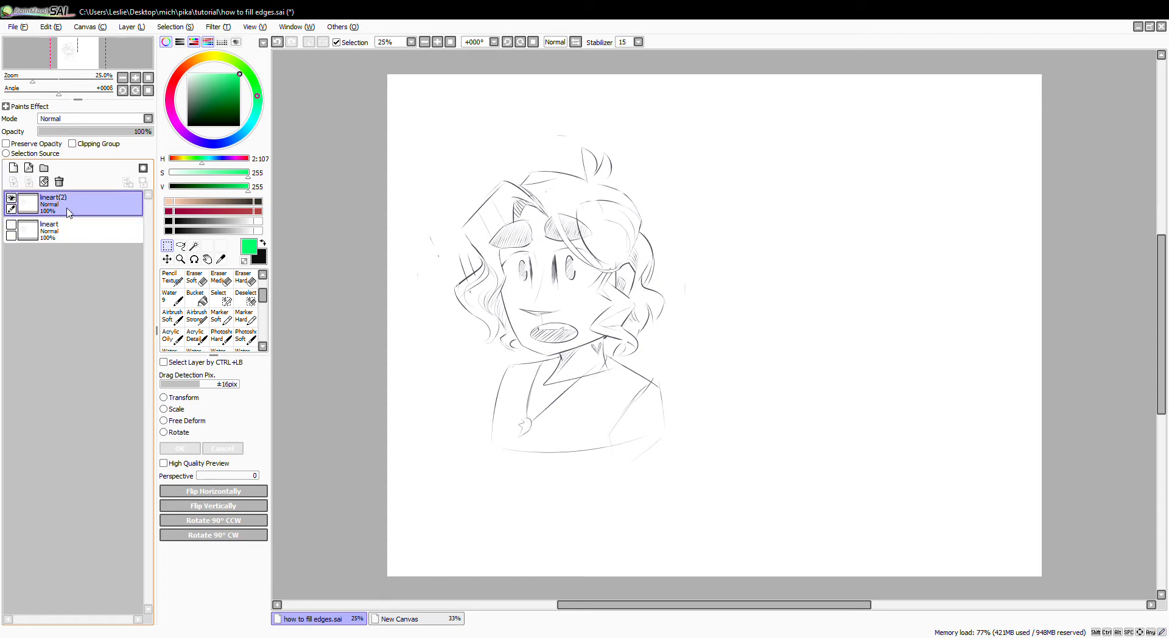
Step: Set up the Inker Web brush with a bright orange colour and a size of 35
scroll(255, 279, up, 2)
click(255, 279)
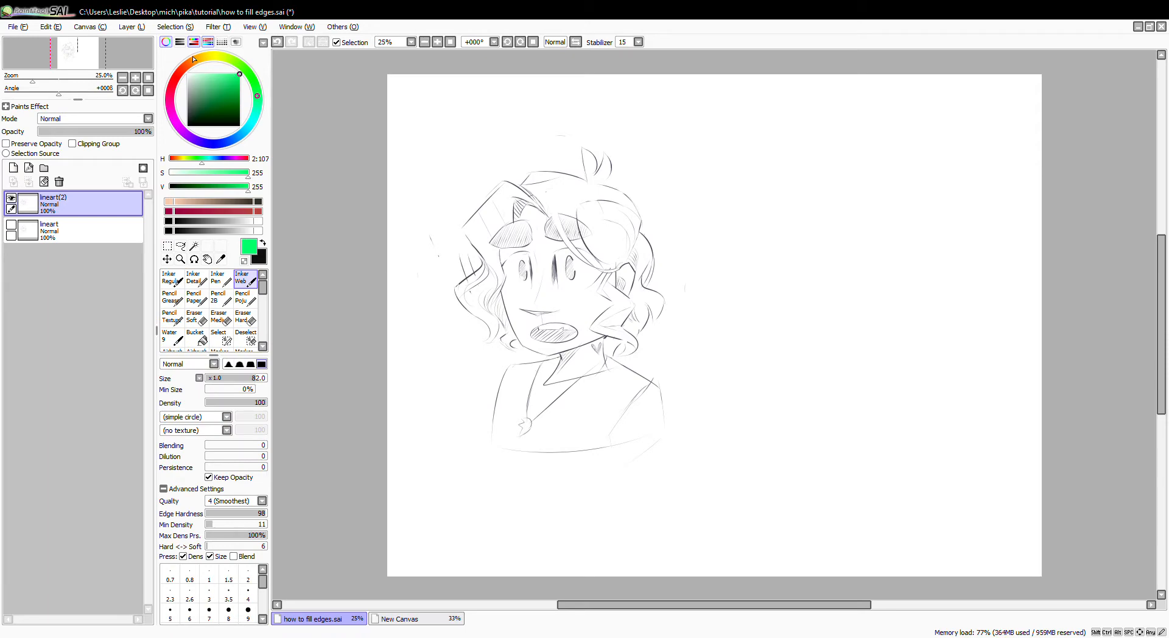
click(194, 61)
scroll(478, 239, up, 6)
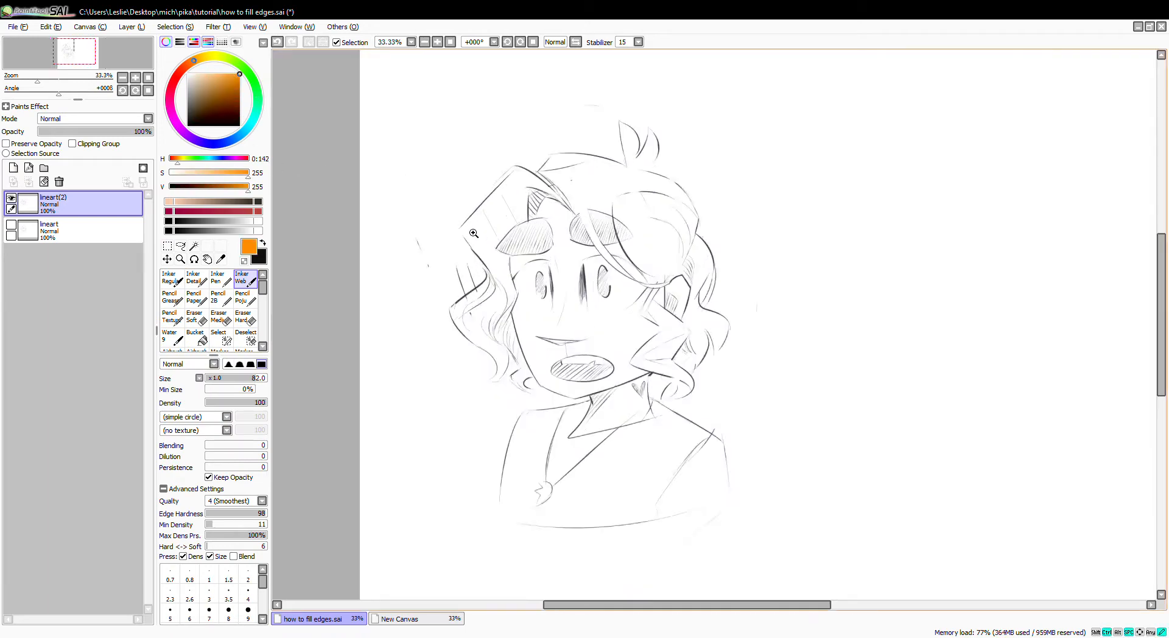
click(226, 377)
Step: Paint orange strokes over the gaps in the outer left hair outline, from the upper corner down to the first curl
drag(420, 224, 438, 254)
drag(472, 314, 477, 327)
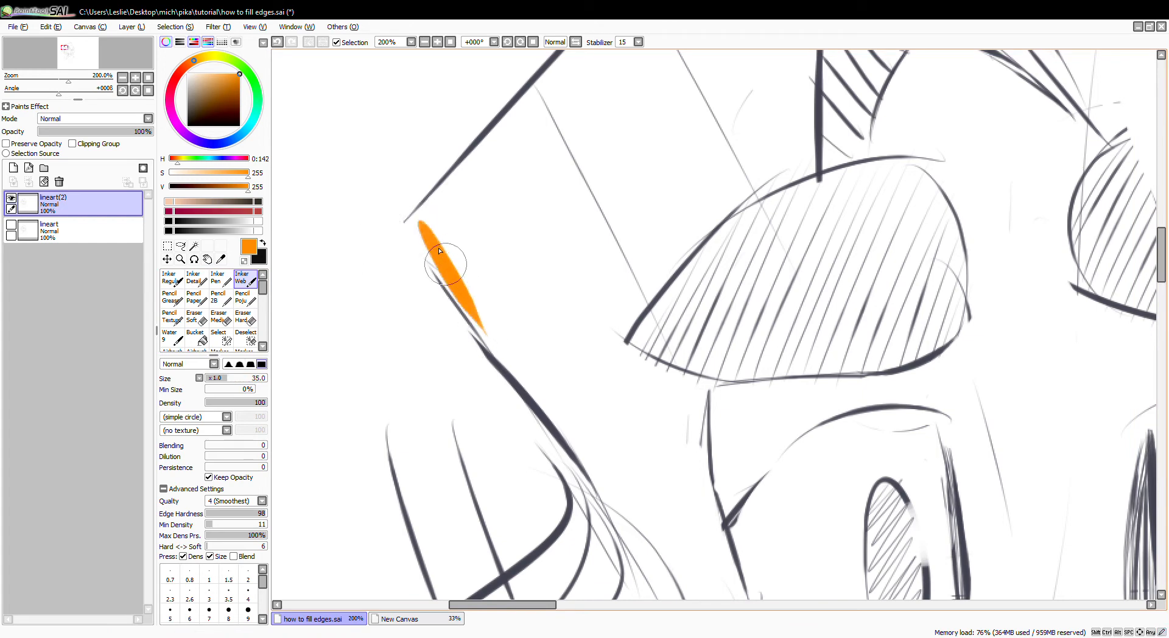
key(ctrl+z)
mouse_move(420, 207)
mouse_down()
mouse_move(435, 256)
mouse_move(428, 220)
mouse_move(425, 231)
mouse_move(453, 297)
mouse_up()
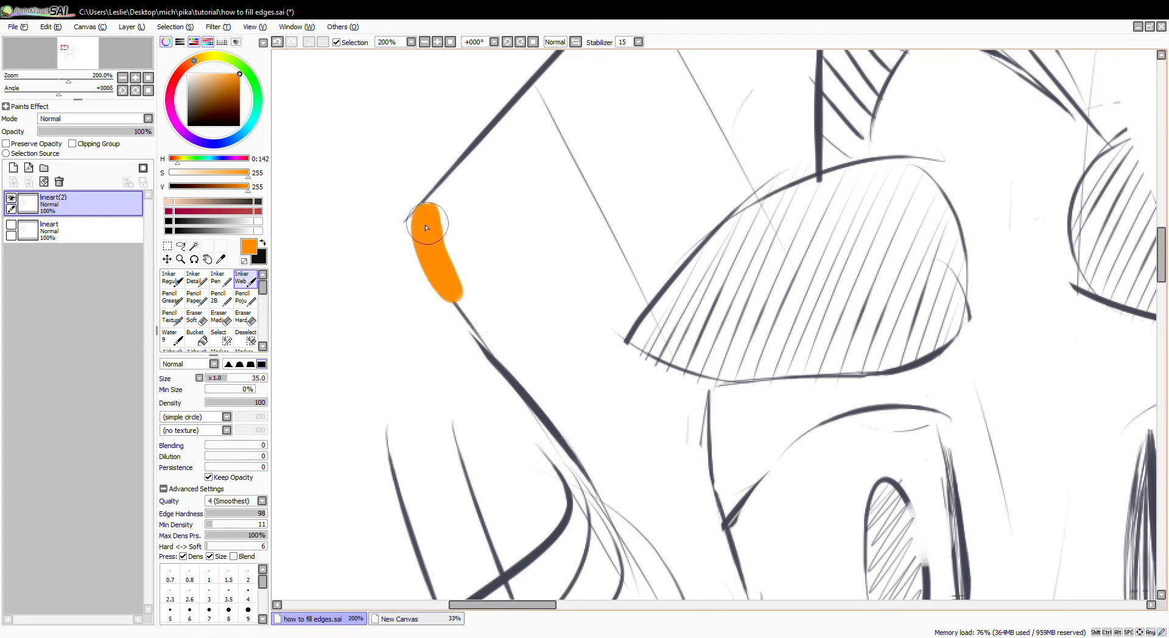
drag(426, 210, 481, 170)
mouse_move(453, 292)
mouse_down()
mouse_move(487, 344)
mouse_move(484, 161)
mouse_up()
key(ctrl+z)
drag(466, 289, 466, 94)
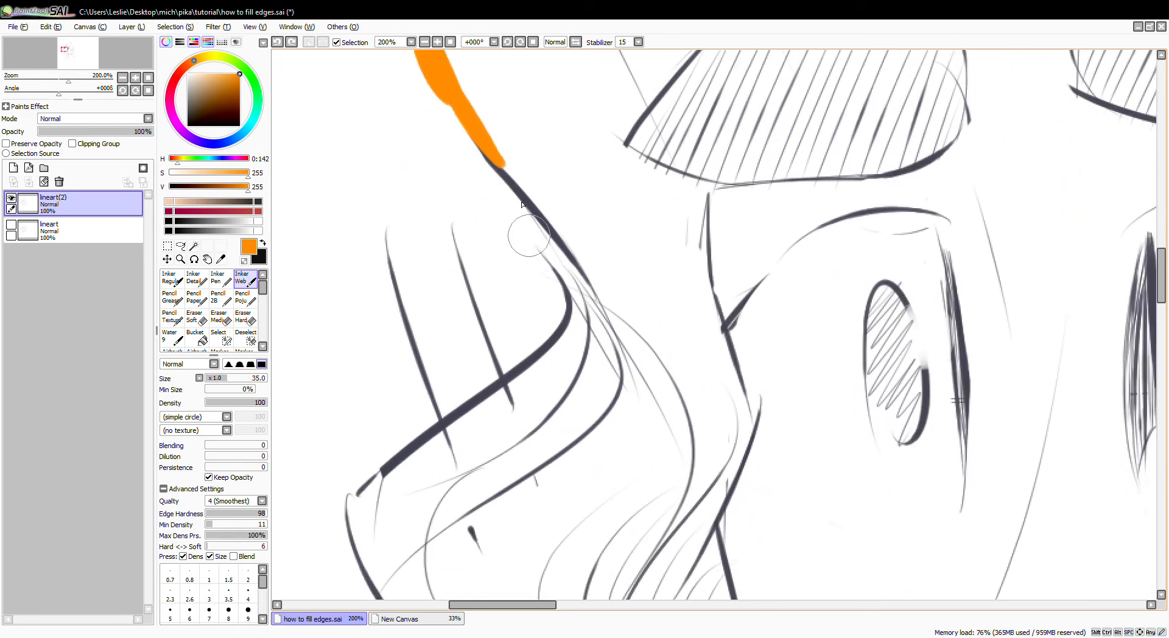
mouse_move(500, 164)
mouse_down()
mouse_move(572, 322)
mouse_move(566, 366)
mouse_up()
key(ctrl+z)
drag(511, 197, 572, 366)
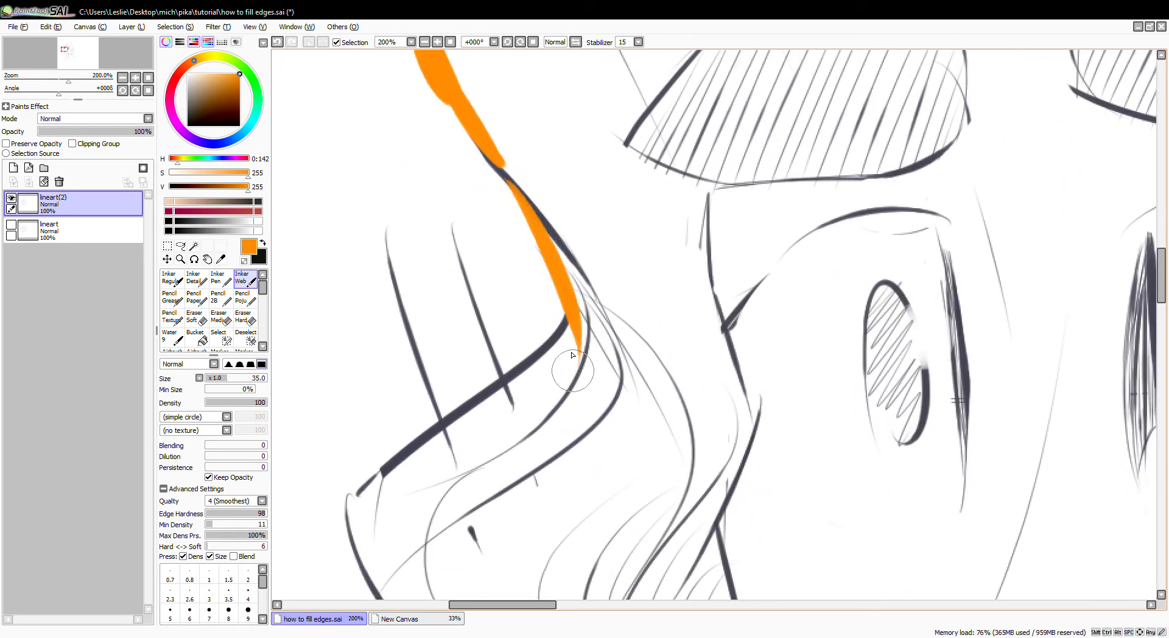
drag(552, 318, 552, 122)
mouse_move(362, 362)
mouse_down()
mouse_move(375, 294)
mouse_move(491, 250)
mouse_move(358, 354)
mouse_move(478, 234)
mouse_up()
key(ctrl+z)
drag(484, 279, 424, 139)
mouse_move(536, 347)
mouse_down()
mouse_move(414, 421)
mouse_move(618, 301)
mouse_up()
key(ctrl+z)
key(ctrl+z)
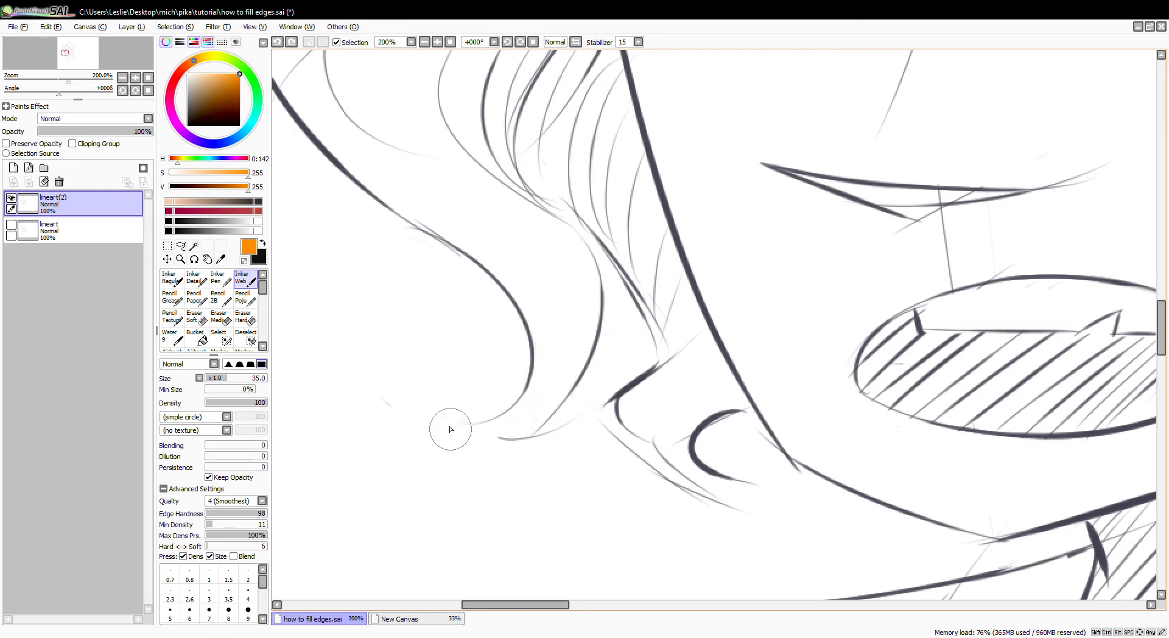
Step: Paint curved orange strokes connecting the open ends of the lower-left hair curls next to the jaw
drag(451, 429, 649, 337)
drag(456, 424, 551, 343)
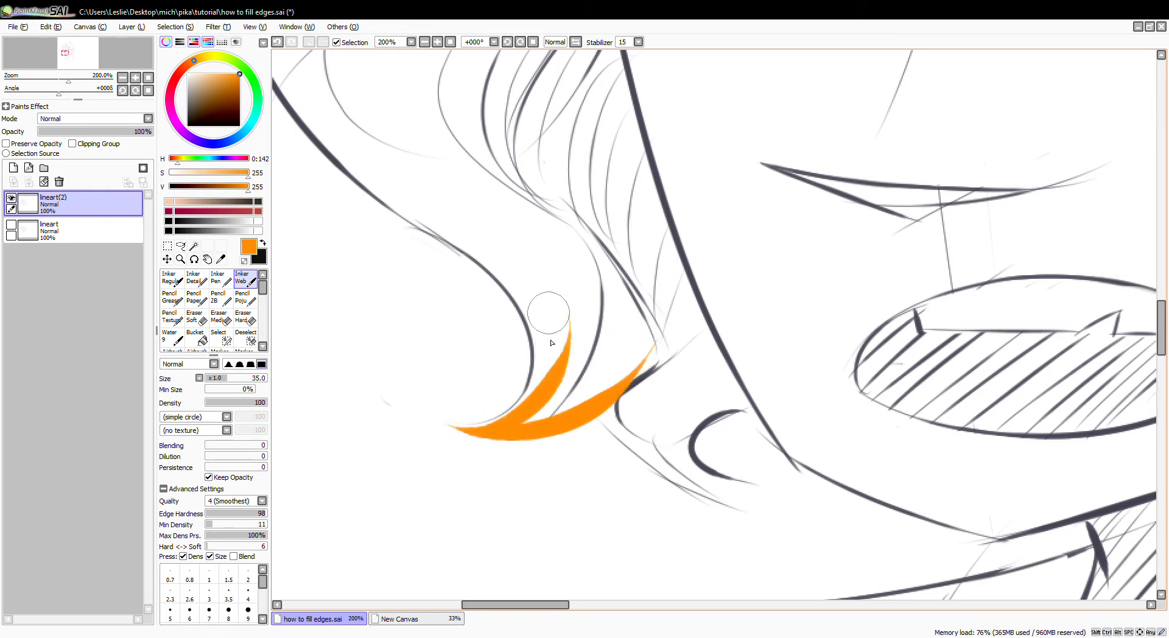
key(ctrl+z)
mouse_move(455, 426)
mouse_down()
mouse_move(548, 359)
mouse_move(552, 309)
mouse_up()
mouse_move(608, 347)
mouse_down()
mouse_move(491, 202)
mouse_move(404, 183)
mouse_up()
mouse_move(401, 234)
mouse_down()
mouse_move(417, 268)
mouse_move(577, 321)
mouse_up()
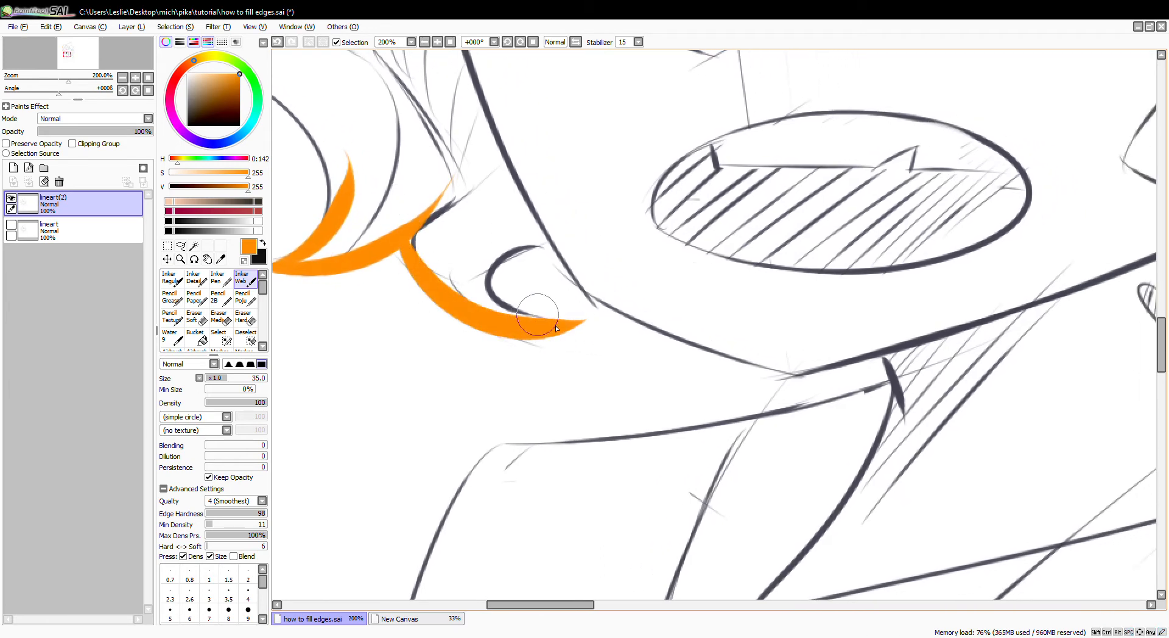
drag(496, 250, 554, 247)
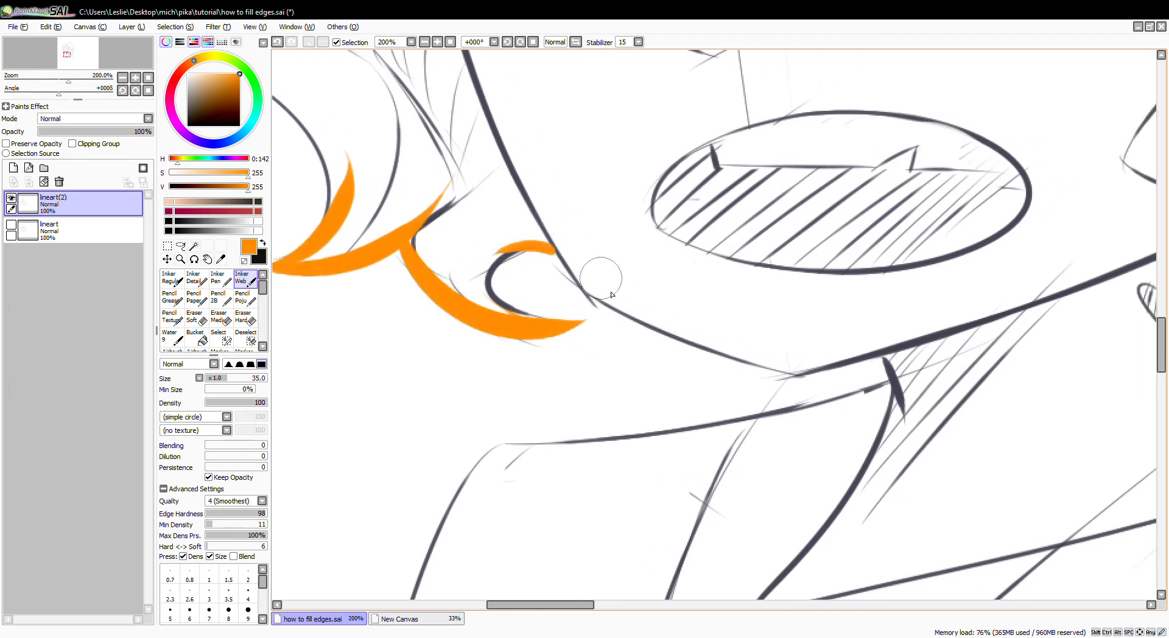
Step: Paint a curly orange moustache-like stroke on each side of the face above the mouth
mouse_move(631, 324)
mouse_down()
mouse_move(528, 204)
mouse_move(600, 388)
mouse_up()
key(ctrl+z)
mouse_move(455, 309)
mouse_down()
mouse_move(512, 296)
mouse_move(764, 288)
mouse_up()
mouse_move(565, 246)
mouse_down()
mouse_move(550, 274)
mouse_move(598, 380)
mouse_up()
drag(428, 405, 558, 294)
key(ctrl+z)
mouse_move(770, 269)
mouse_down()
mouse_move(595, 305)
mouse_move(795, 313)
mouse_move(815, 250)
mouse_up()
mouse_move(472, 314)
mouse_down()
mouse_move(436, 294)
mouse_move(315, 312)
mouse_move(346, 285)
mouse_up()
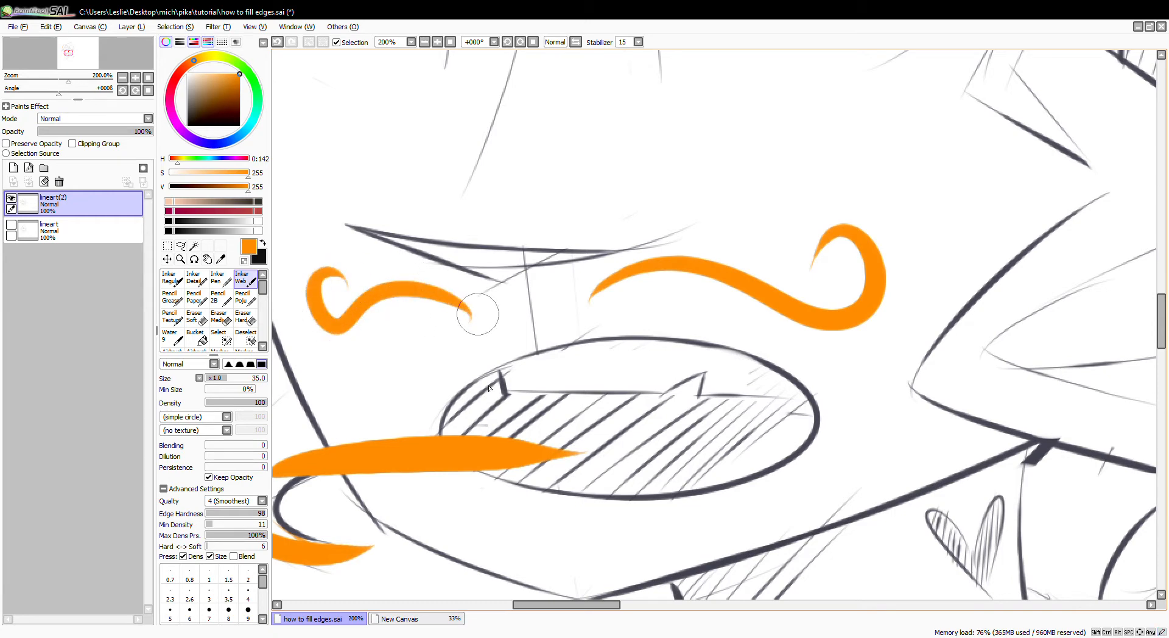
Step: Paint orange strokes extending the left arm line downward and the bottom body line toward it to close the corner
drag(498, 443, 504, 248)
mouse_move(518, 389)
mouse_down()
mouse_move(506, 232)
mouse_move(691, 162)
mouse_up()
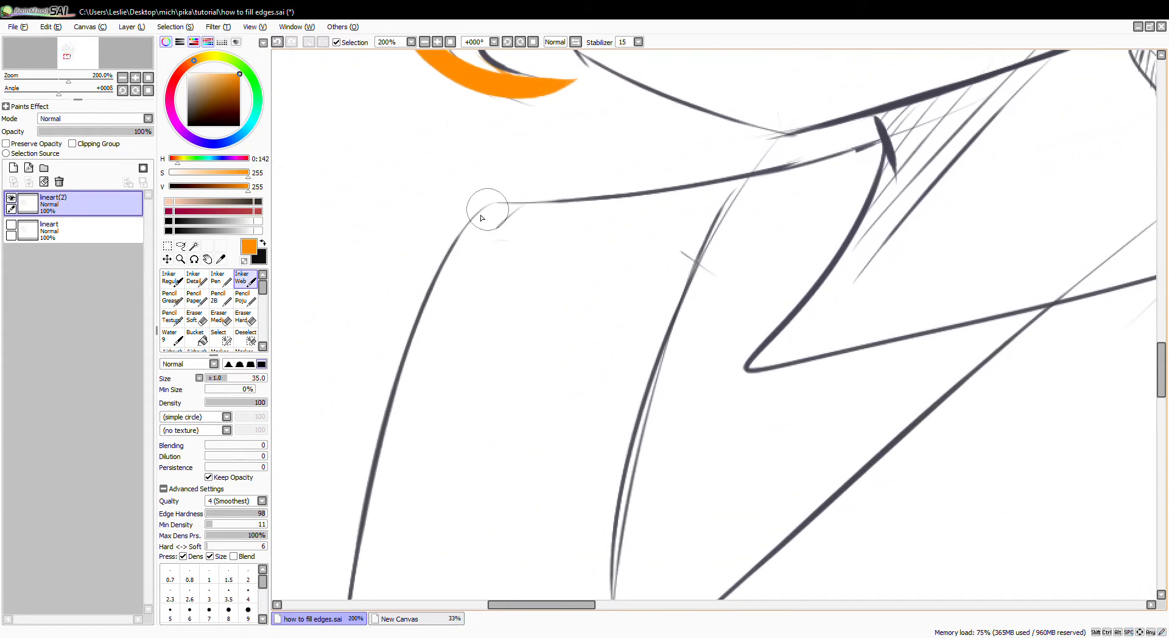
drag(481, 216, 488, 214)
scroll(512, 293, down, 10)
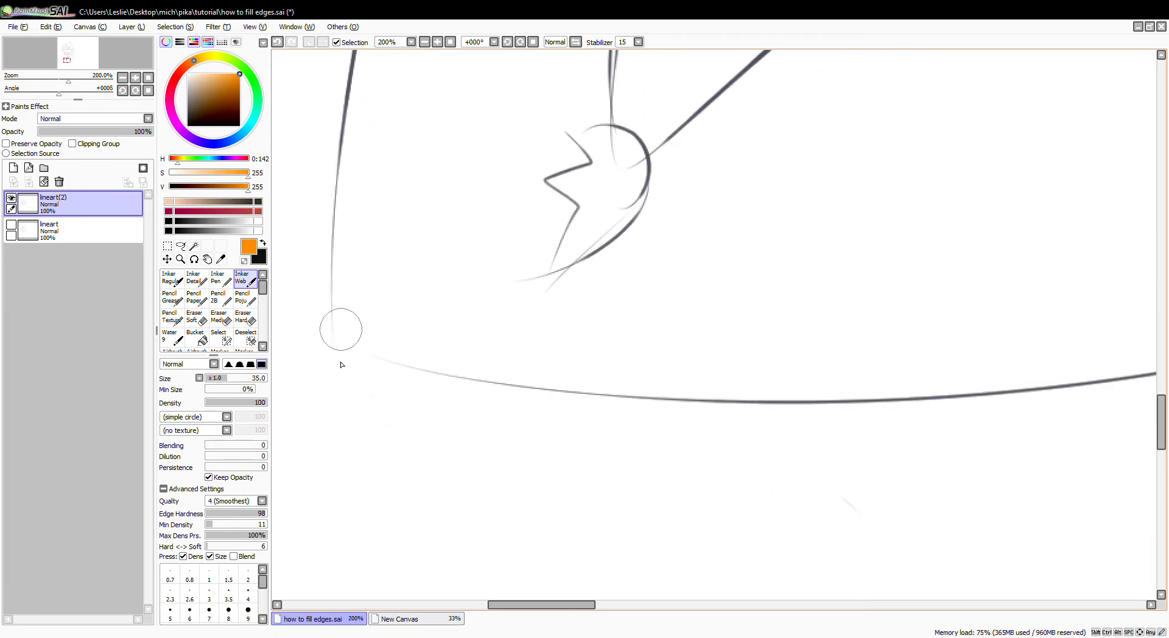
drag(338, 381, 357, 155)
key(ctrl+z)
drag(358, 116, 328, 490)
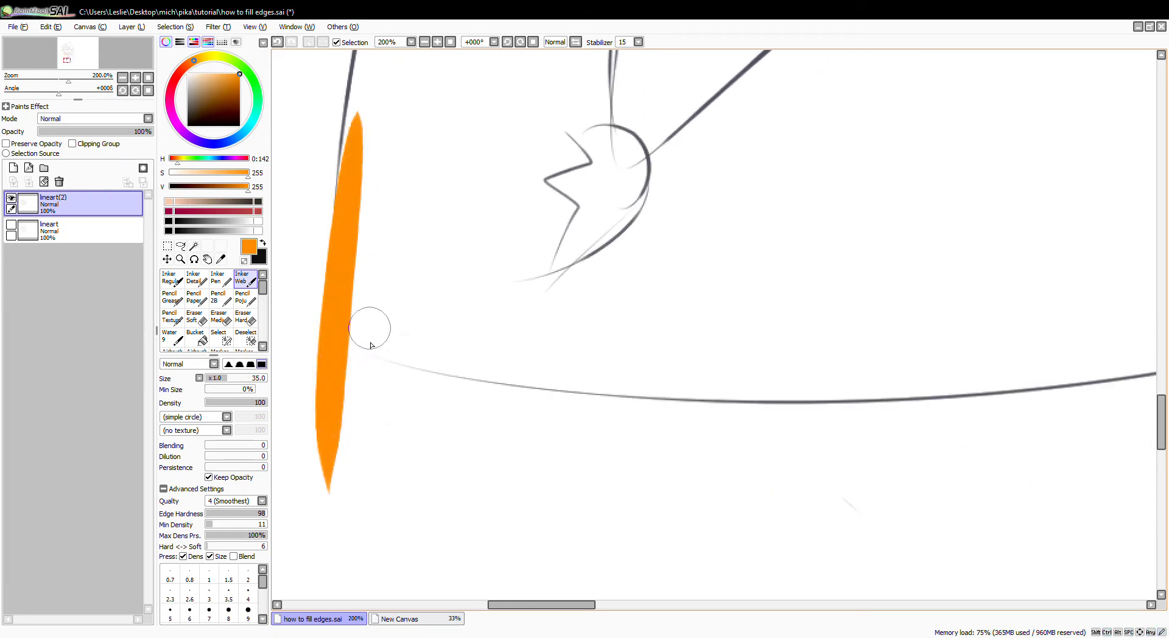
drag(350, 331, 609, 366)
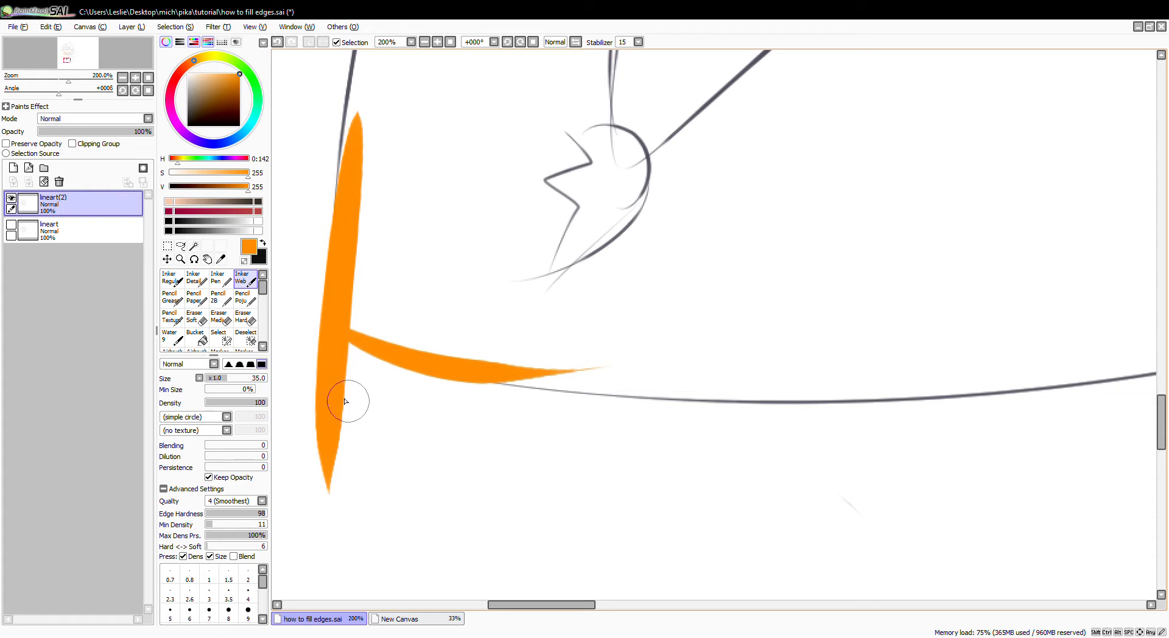
Step: Erase the orange overhang below the left arm corner and paint an orange spiral inside the body outline
key(minus)
mouse_move(300, 299)
mouse_down()
mouse_move(365, 389)
mouse_move(326, 456)
mouse_move(326, 503)
mouse_up()
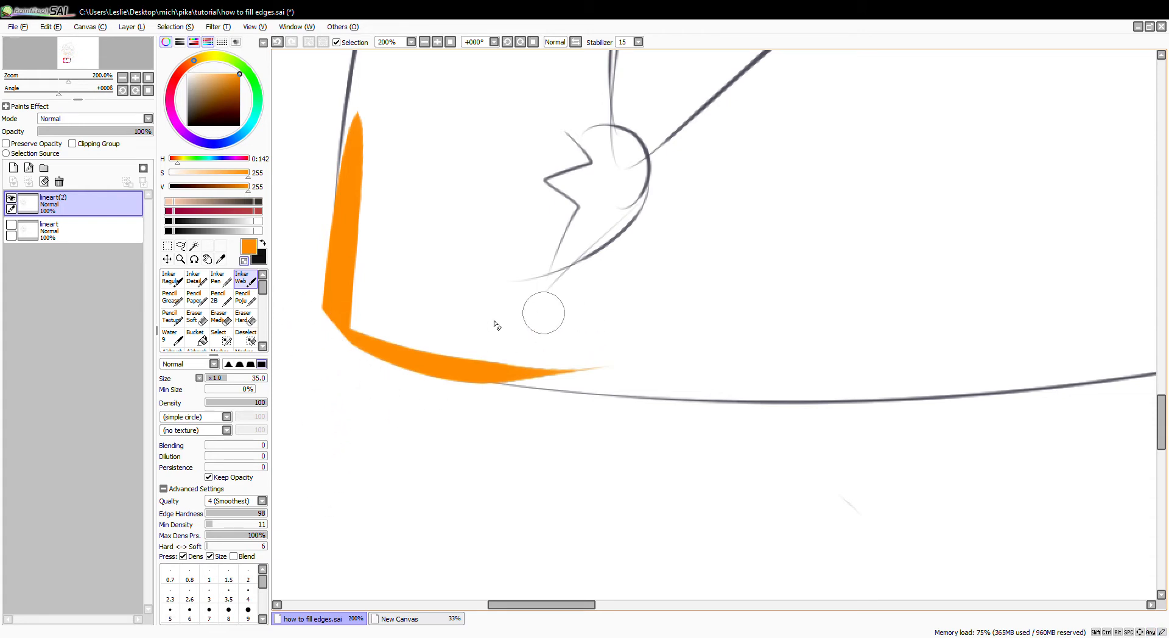
mouse_move(386, 256)
mouse_down()
mouse_move(405, 286)
mouse_move(456, 307)
mouse_up()
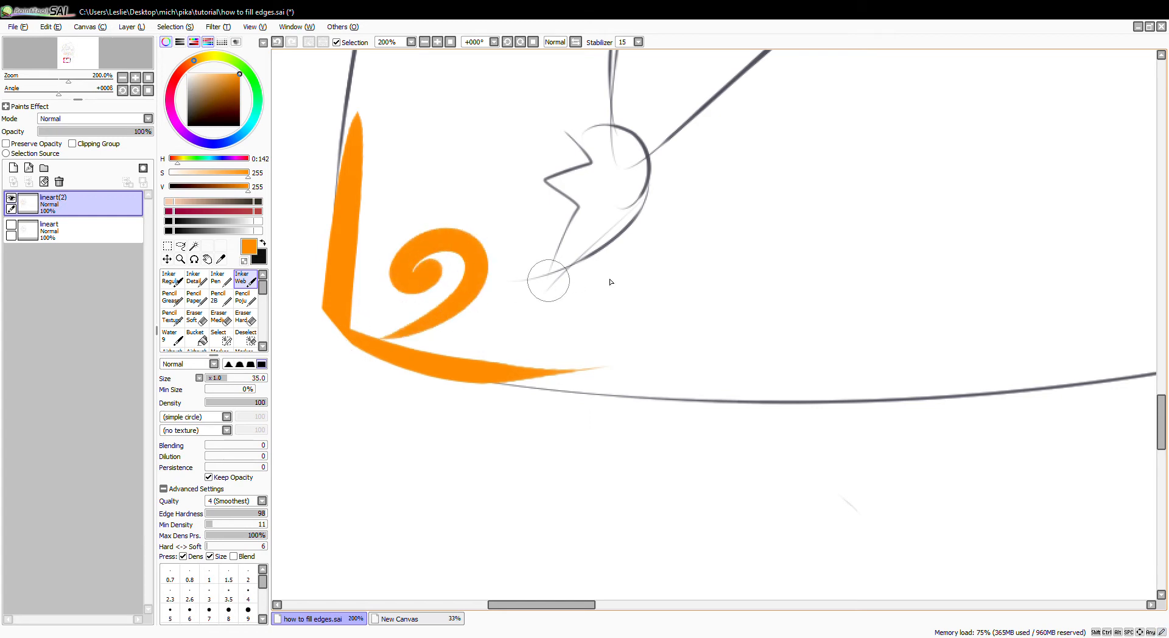
Step: Paint orange strokes joining the body's bottom line to the end of the right arm line
drag(718, 265, 426, 227)
drag(787, 225, 368, 313)
drag(623, 270, 345, 330)
drag(362, 426, 803, 244)
key(ctrl+z)
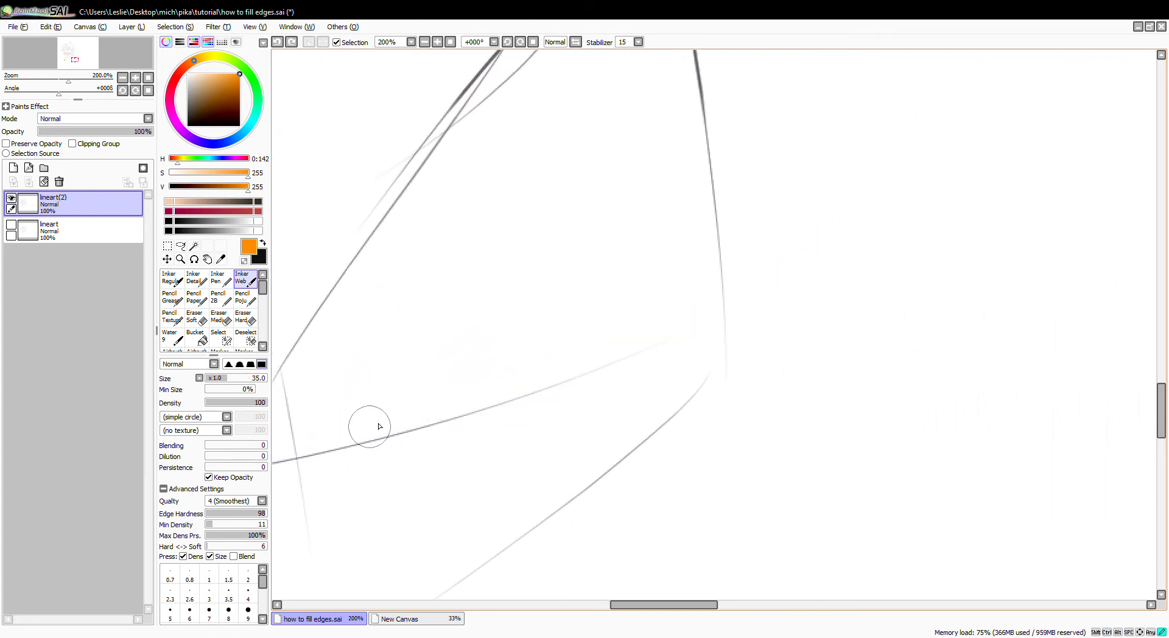
drag(369, 426, 784, 256)
mouse_move(718, 300)
mouse_down()
mouse_move(714, 189)
mouse_move(739, 304)
mouse_up()
drag(734, 217, 731, 349)
mouse_move(791, 249)
mouse_down()
mouse_move(768, 279)
mouse_move(783, 297)
mouse_up()
key(space)
scroll(790, 142, up, 6)
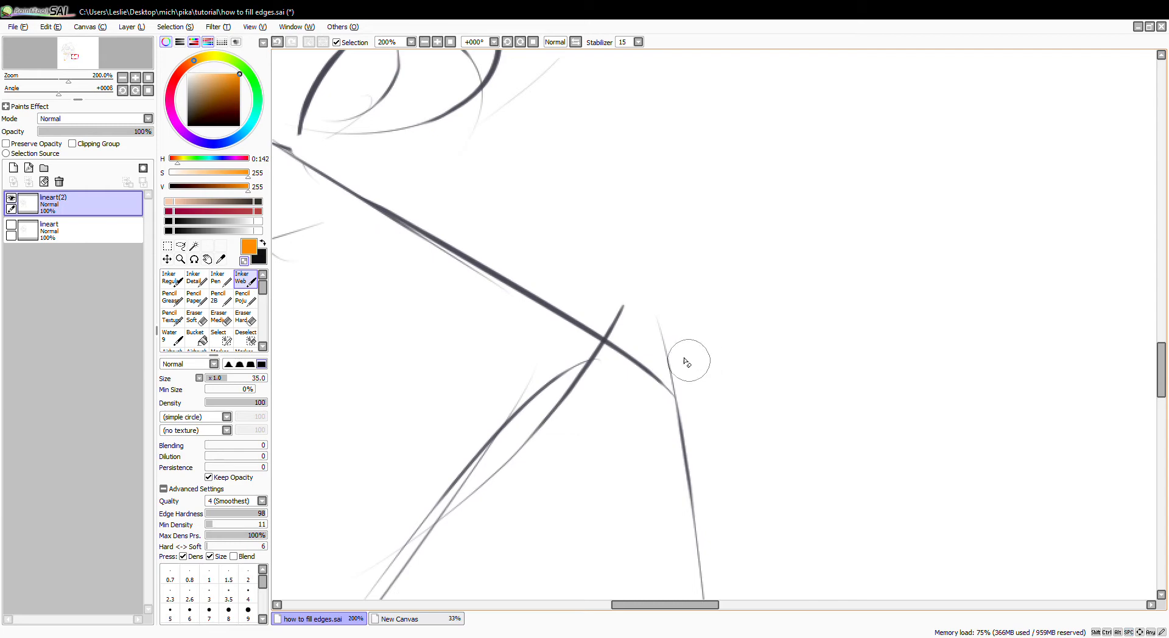
Step: Compare the canvas with the lineart(2) layer hidden and shown, leaving the layer visible
drag(509, 200, 720, 355)
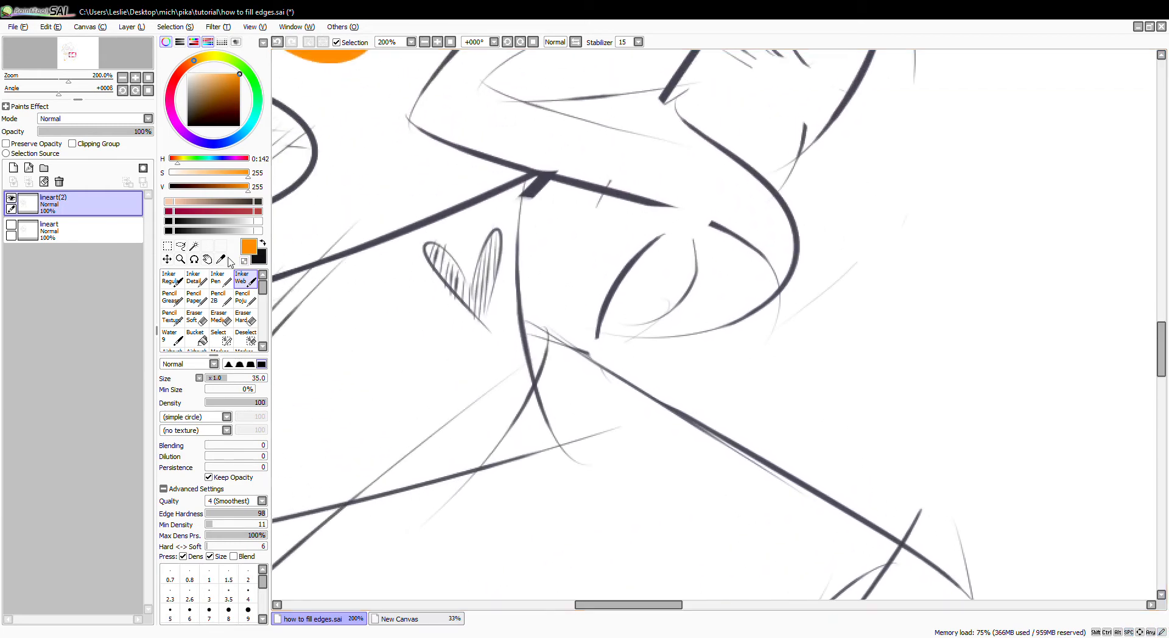
click(11, 198)
click(11, 199)
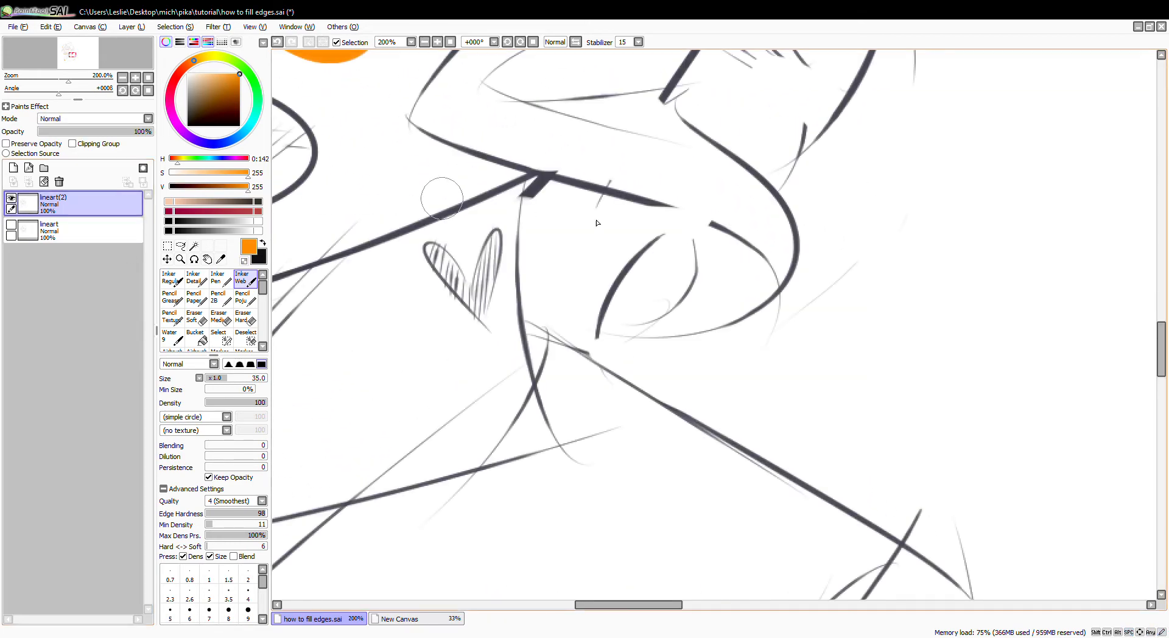
drag(678, 216, 761, 398)
click(11, 199)
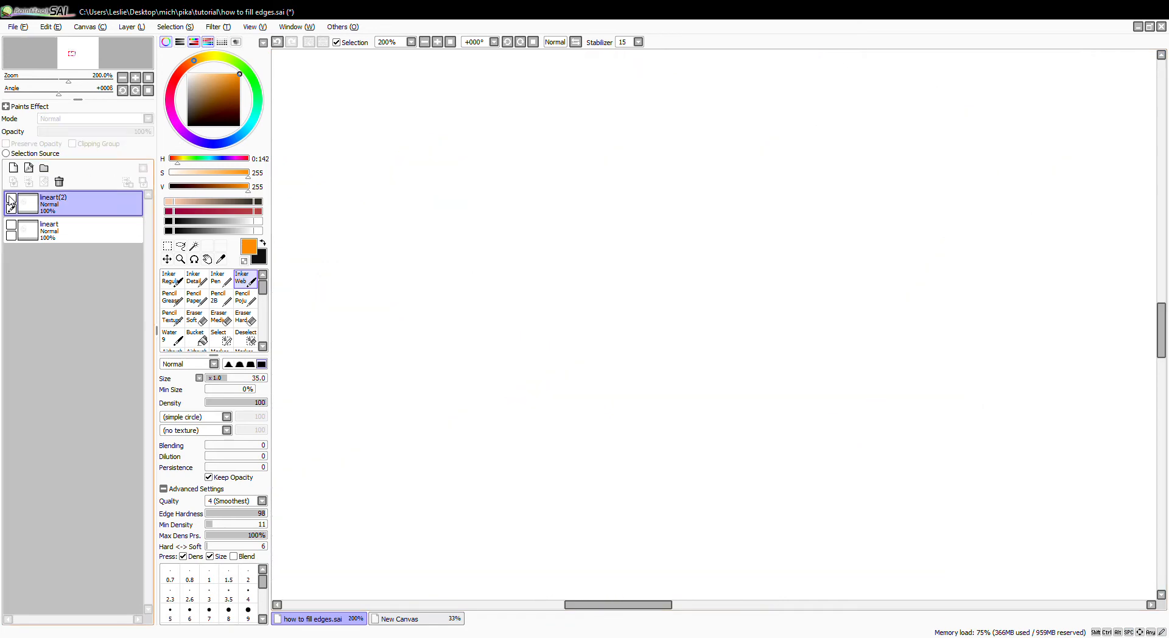
click(11, 198)
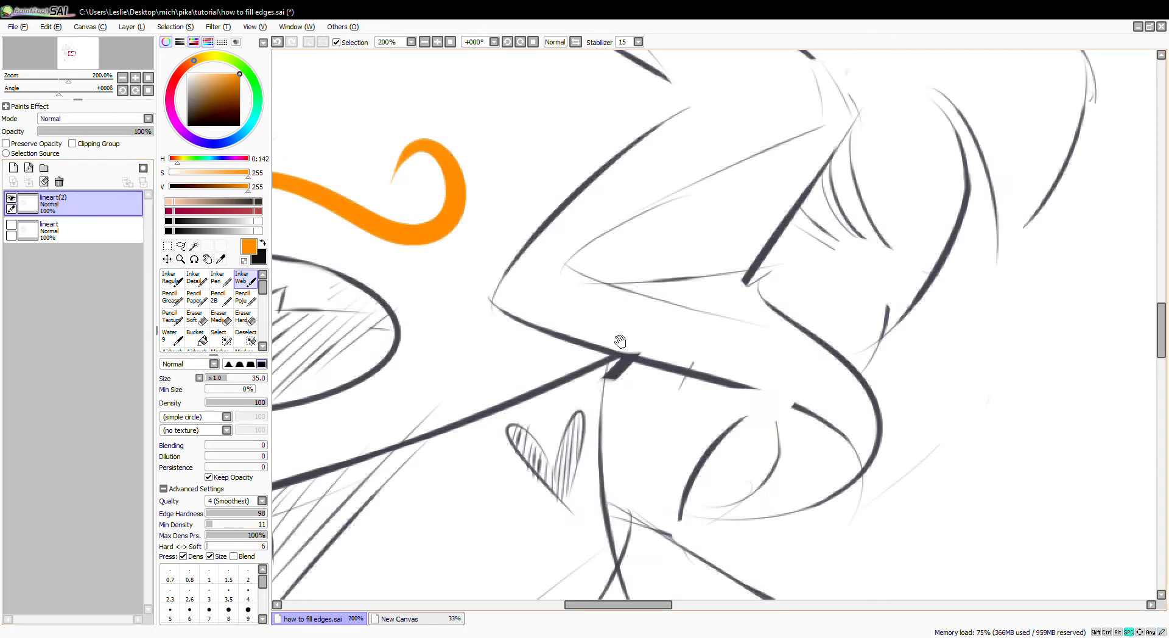
Step: Paint curved orange strokes closing the open hair curl to the right of the neck
drag(619, 339, 548, 231)
mouse_move(629, 339)
mouse_down()
mouse_move(603, 348)
mouse_move(524, 277)
mouse_move(540, 301)
mouse_move(526, 317)
mouse_move(627, 320)
mouse_move(552, 207)
mouse_up()
key(ctrl+z)
drag(632, 317, 510, 199)
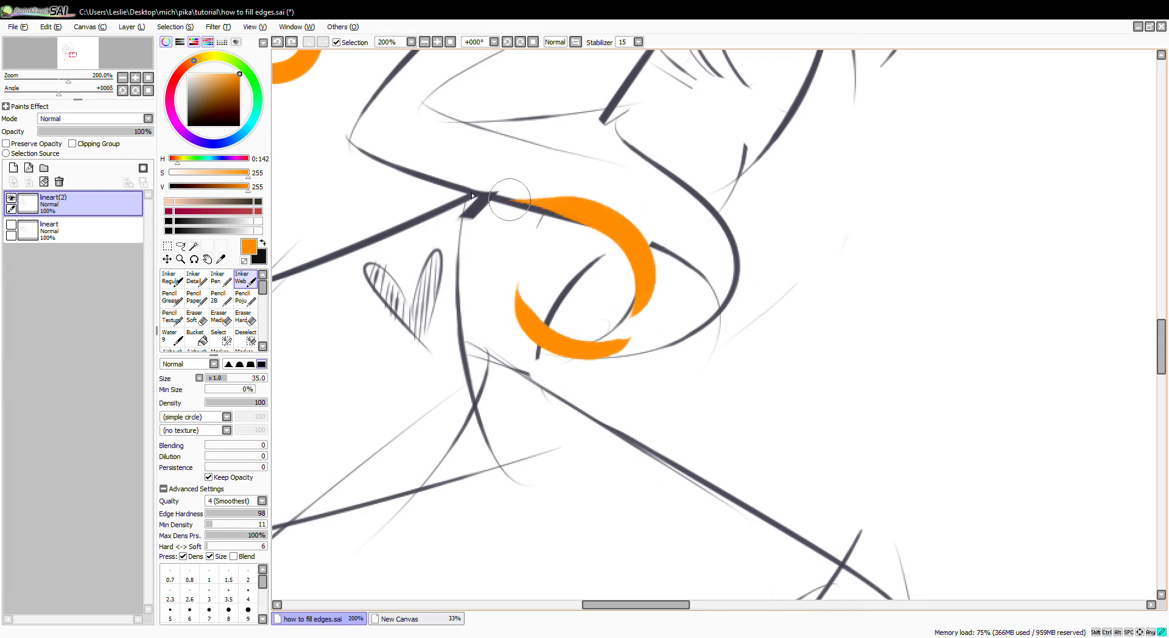
Step: Paint two curved orange strokes bridging the gaps between the right-side hair strands above the neck curl
drag(684, 144, 442, 287)
drag(456, 368, 481, 196)
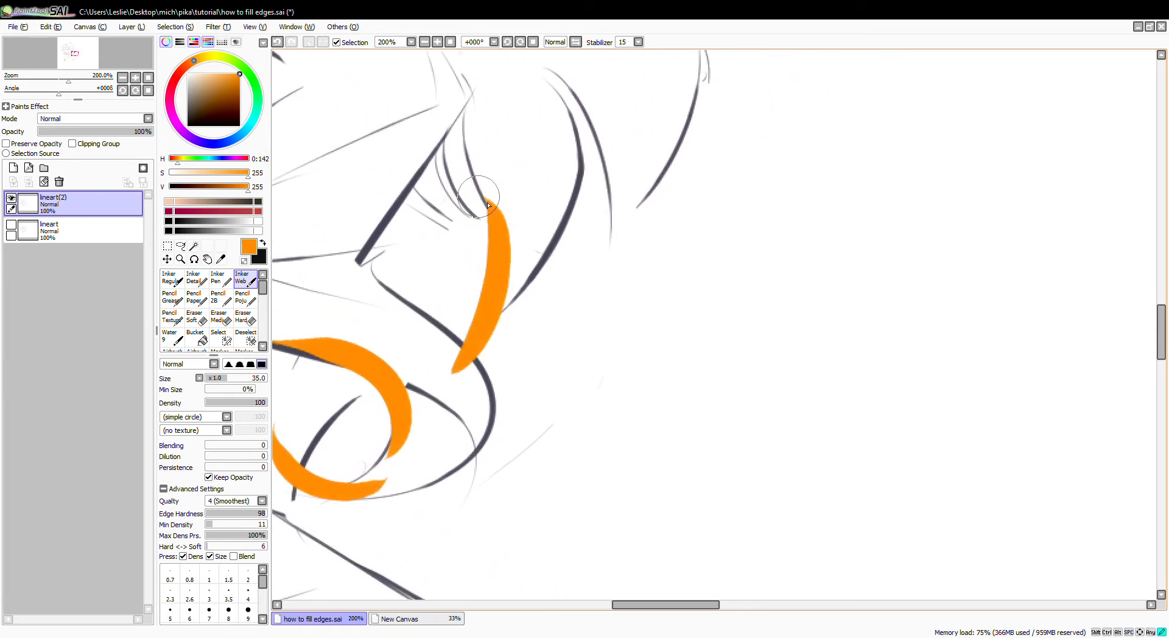
mouse_move(600, 144)
mouse_down()
mouse_move(527, 284)
mouse_move(536, 290)
mouse_up()
drag(498, 344, 396, 183)
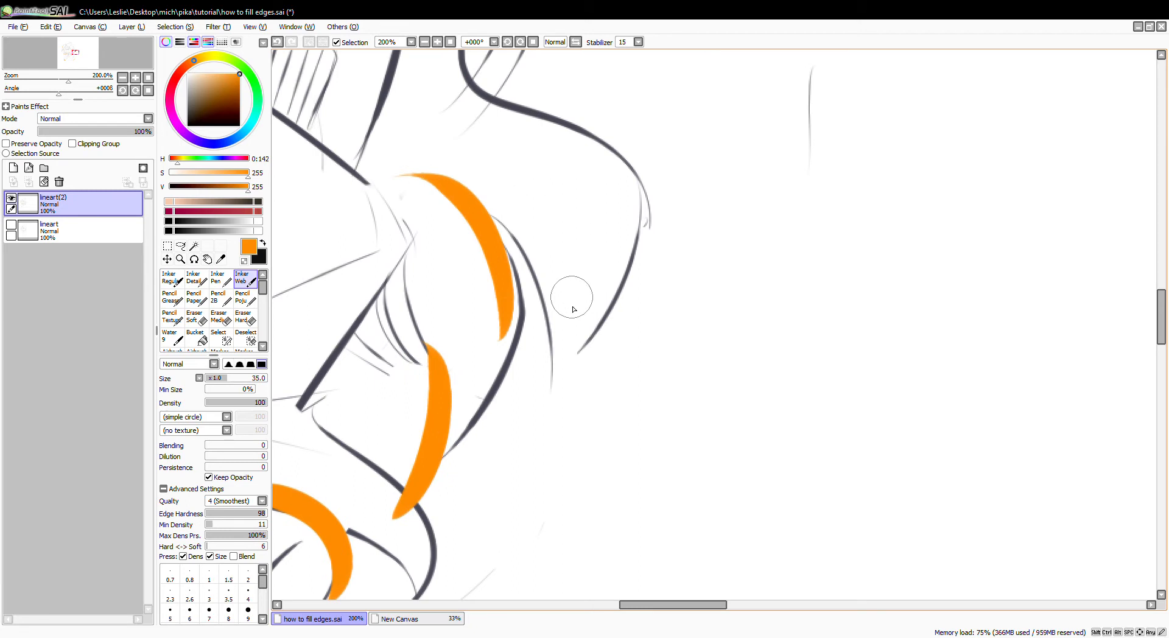
Step: Paint overlapping orange strokes that connect the ear area to the outer right hair outline and close its lower tip
mouse_move(569, 307)
mouse_down()
mouse_move(429, 192)
mouse_move(366, 182)
mouse_up()
mouse_move(510, 235)
mouse_down()
mouse_move(551, 308)
mouse_move(528, 445)
mouse_up()
drag(556, 383, 584, 177)
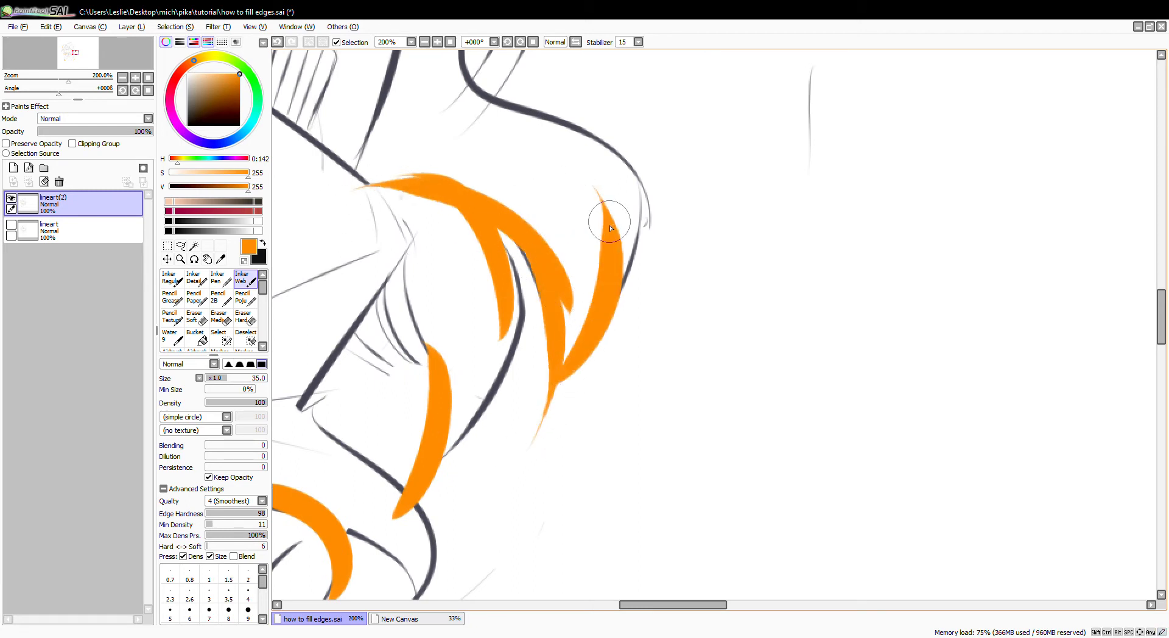
key(ctrl+z)
mouse_move(549, 411)
mouse_down()
mouse_move(605, 203)
mouse_move(583, 204)
mouse_up()
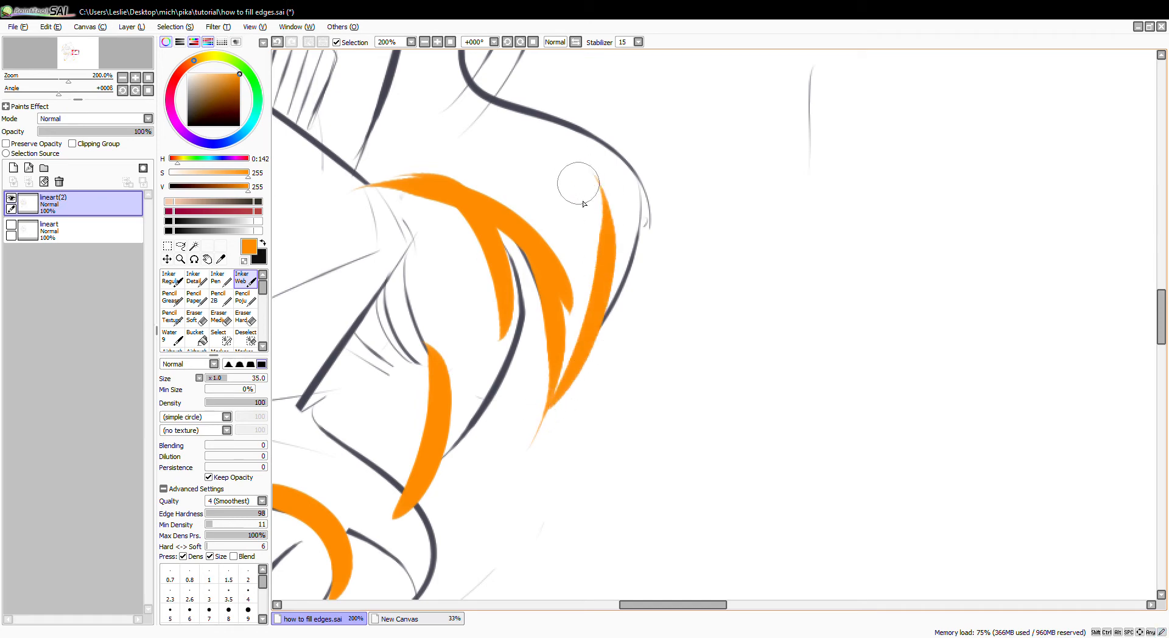
mouse_move(579, 165)
mouse_down()
mouse_move(551, 264)
mouse_move(529, 258)
mouse_move(579, 292)
mouse_move(560, 383)
mouse_up()
key(ctrl+z)
Step: Paint three tapered orange strokes extending the hair tuft strands on top of the head down to a common base
drag(551, 257, 566, 380)
mouse_move(547, 182)
mouse_down()
mouse_move(585, 345)
mouse_move(526, 329)
mouse_up()
drag(463, 184, 626, 412)
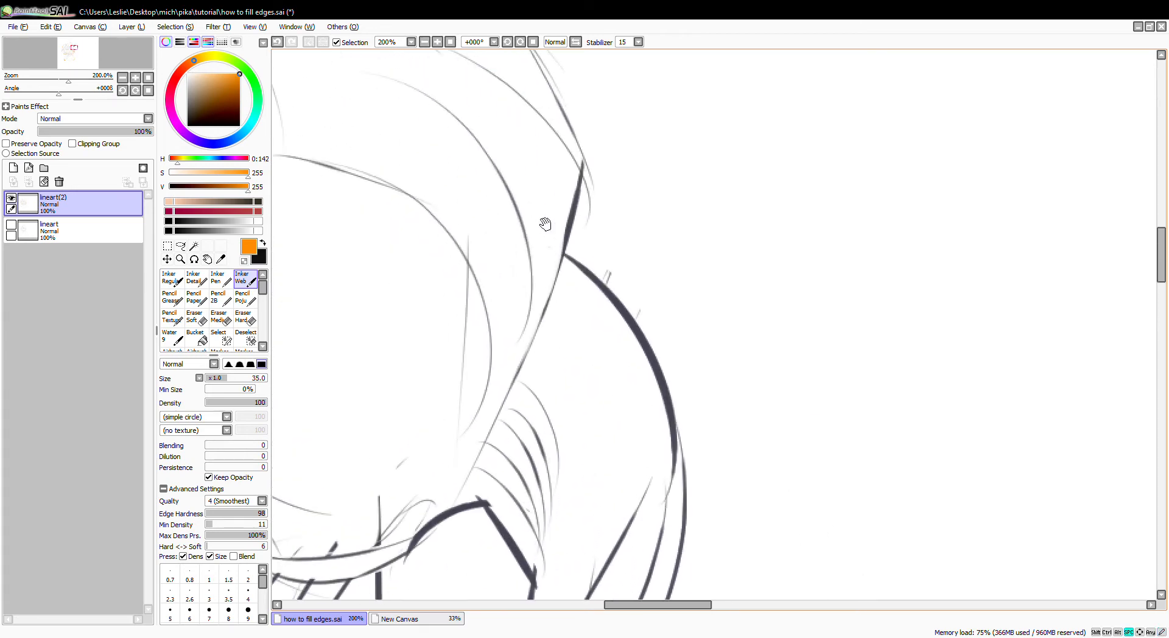
mouse_move(545, 224)
mouse_down()
mouse_move(537, 268)
mouse_move(602, 341)
mouse_up()
drag(516, 242, 622, 307)
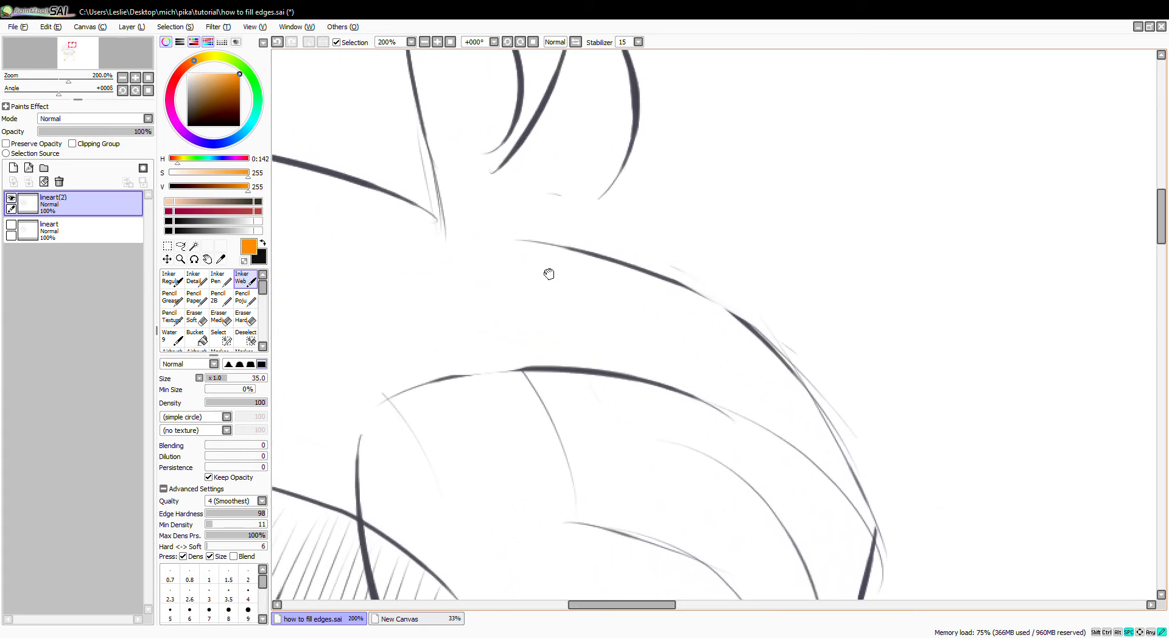
drag(549, 274, 609, 308)
drag(682, 125, 459, 339)
drag(627, 138, 621, 158)
mouse_move(569, 100)
mouse_down()
mouse_move(448, 391)
mouse_move(481, 356)
mouse_up()
mouse_move(486, 119)
mouse_down()
mouse_move(499, 181)
mouse_move(425, 381)
mouse_up()
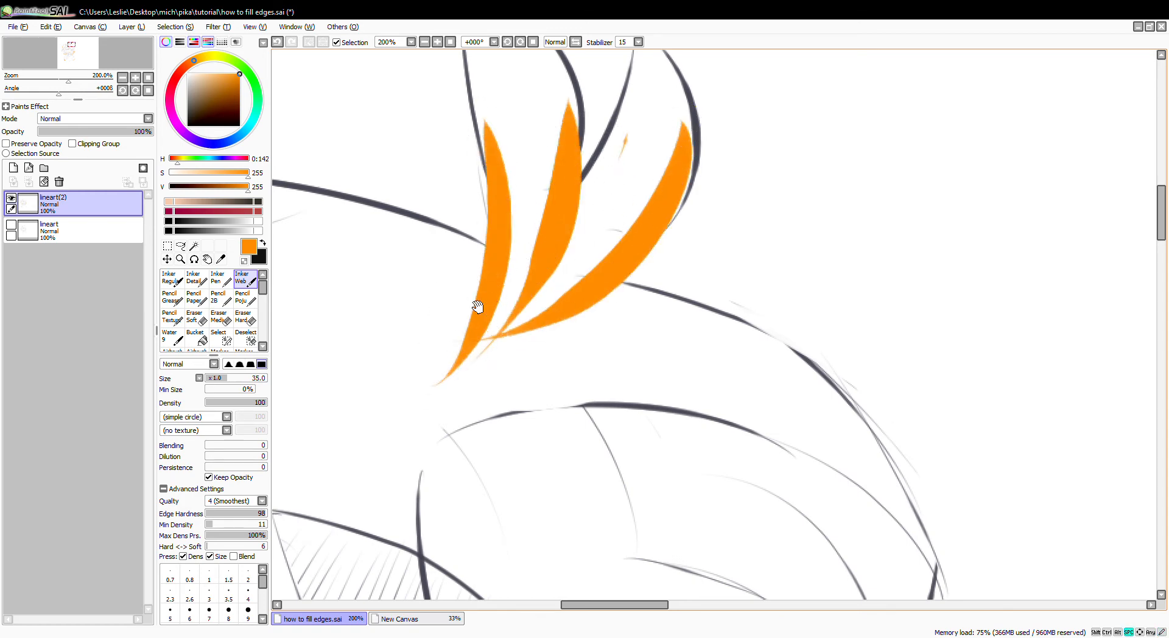
Step: Paint orange strokes closing the gap at the crown's corner and along the peak of the left hair outline
drag(364, 240, 728, 259)
drag(493, 251, 630, 238)
mouse_move(529, 224)
mouse_down()
mouse_move(561, 187)
mouse_move(754, 202)
mouse_up()
drag(481, 252, 628, 145)
drag(533, 233, 626, 217)
drag(614, 145, 380, 412)
key(ctrl+z)
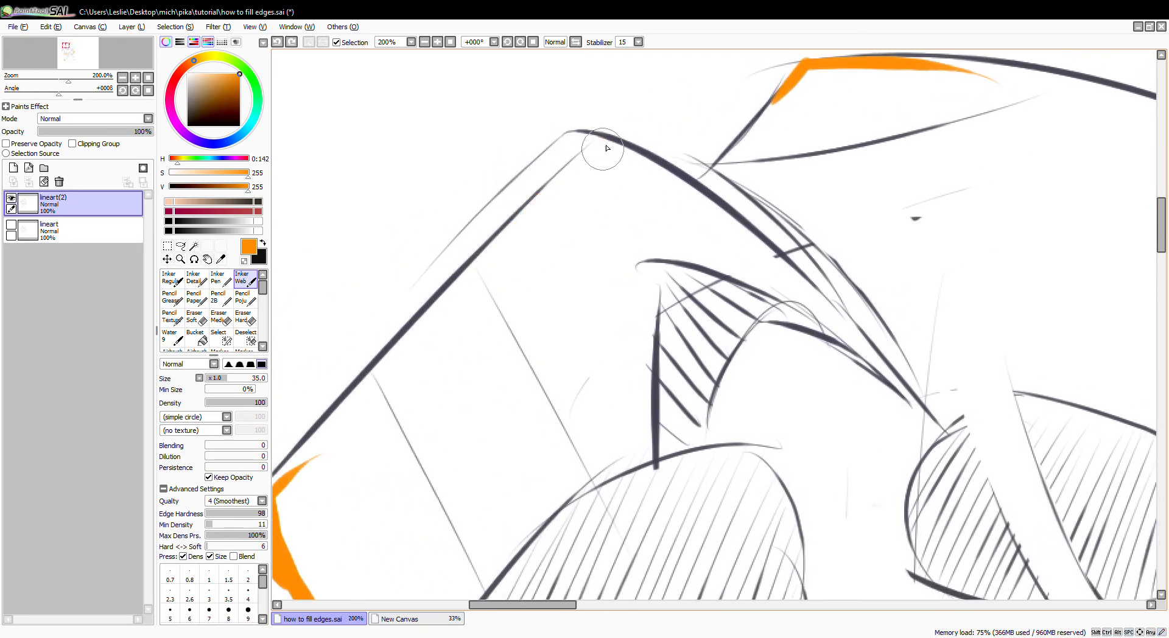
key(ctrl+y)
key(ctrl+z)
drag(611, 137, 451, 295)
key(Home)
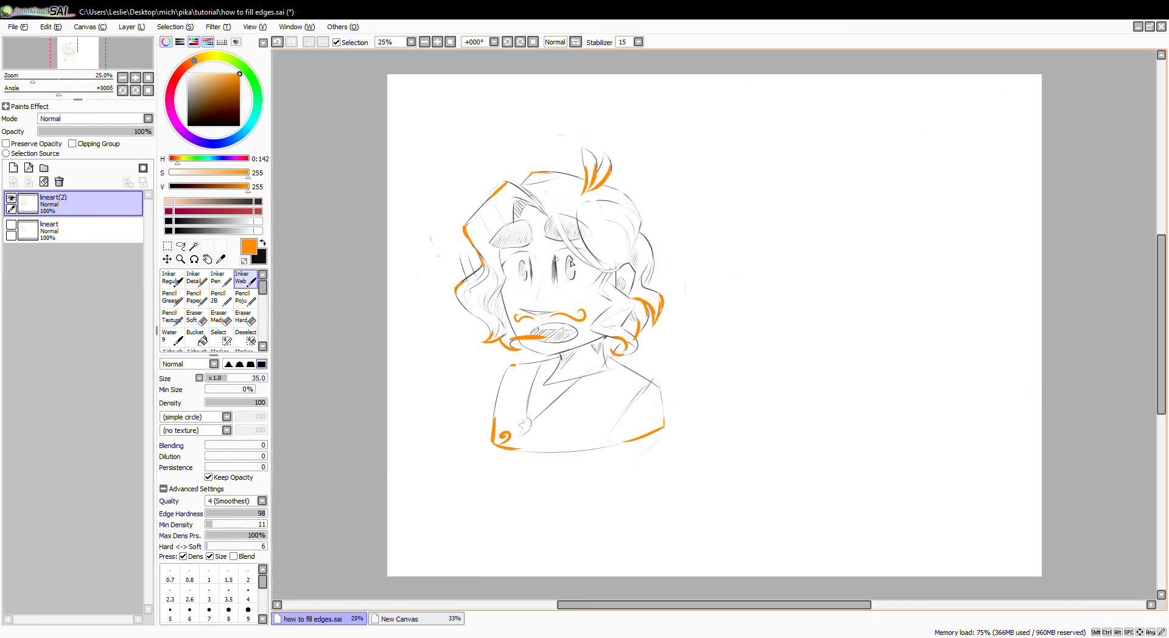
Step: Select the background around the character with the Magic Wand to test the closed outline
click(193, 247)
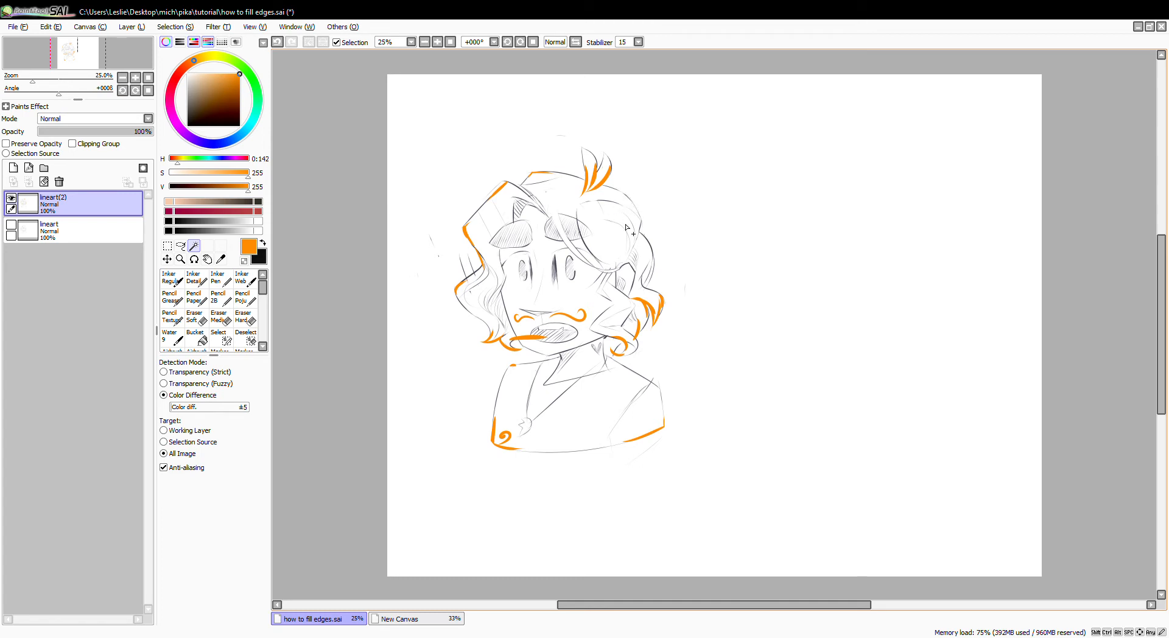
ctrl+click(615, 357)
ctrl+click(614, 358)
ctrl+click(615, 358)
ctrl+click(613, 355)
ctrl+click(614, 355)
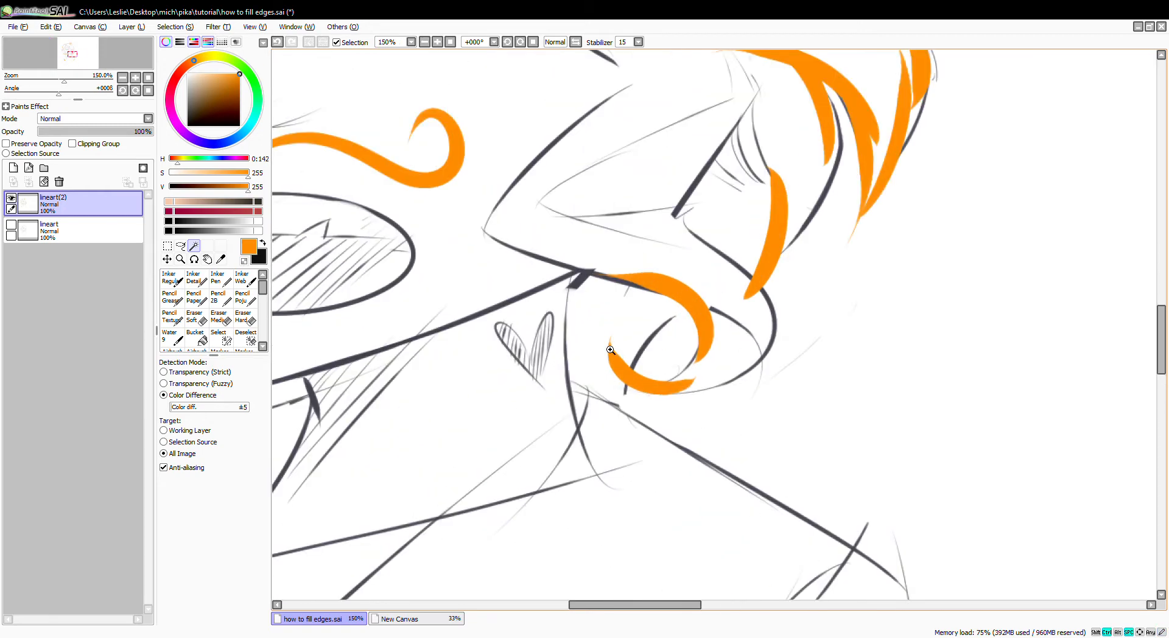
key(ctrl+0)
click(650, 196)
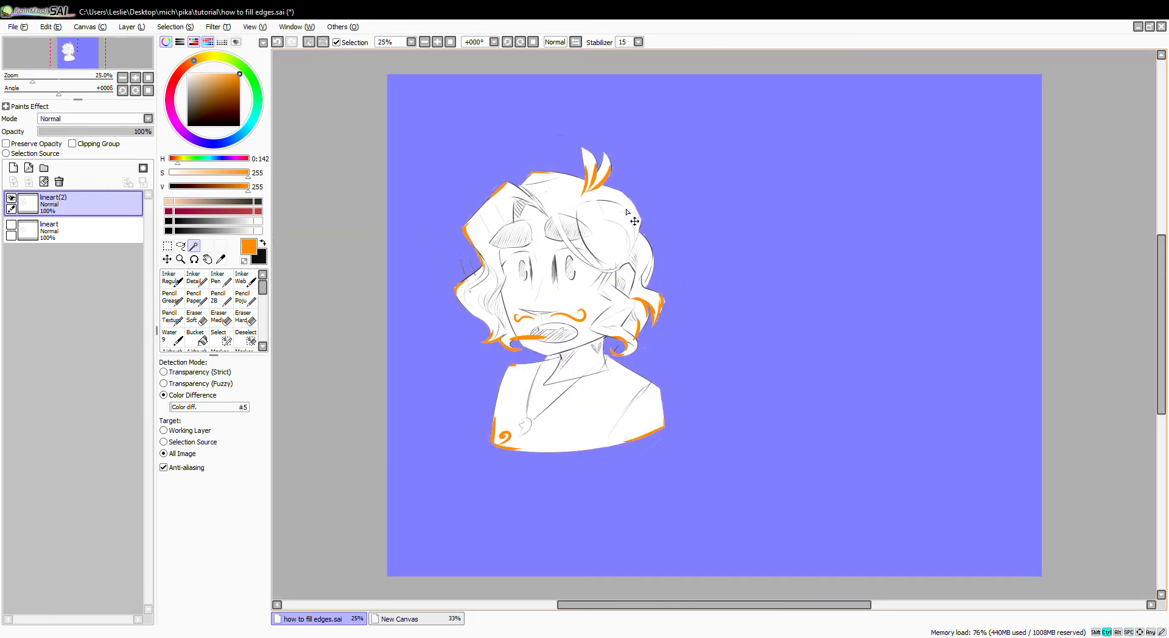
Step: Undo the orange strokes on the crown and hair tuft, and test the open outline with a Magic Wand background selection
key(ctrl+z)
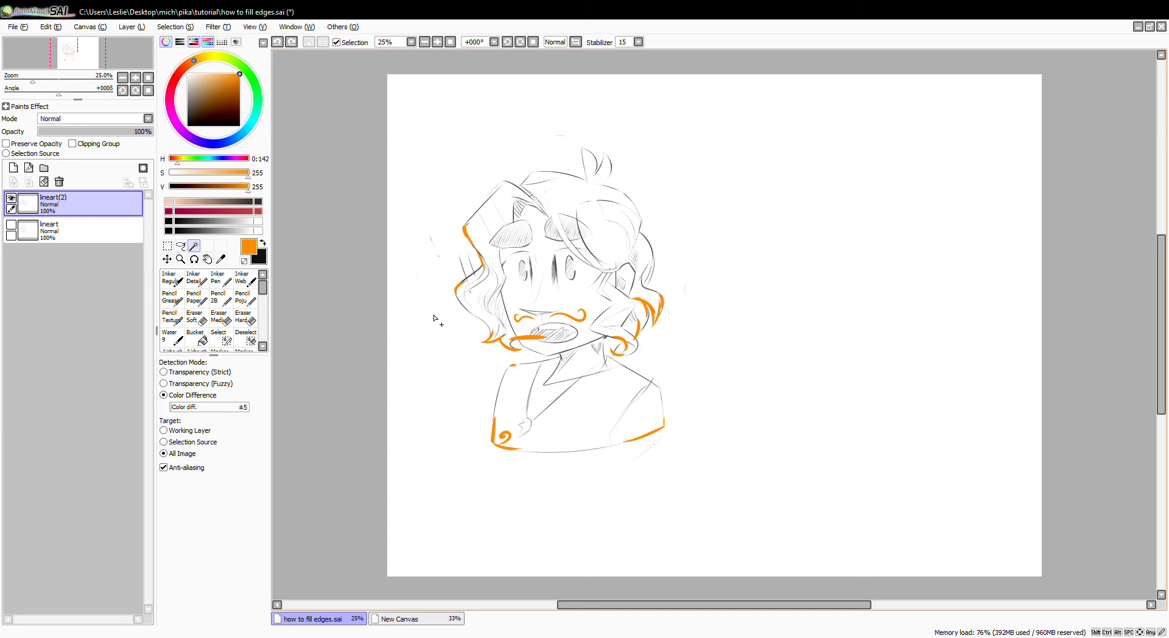
click(694, 210)
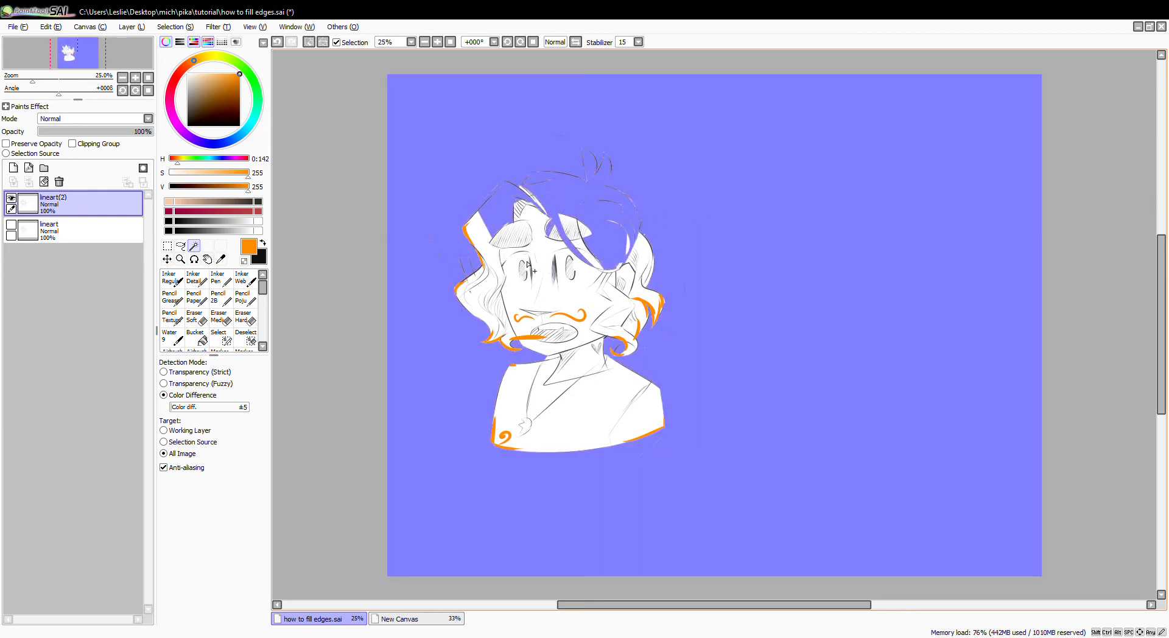
click(243, 277)
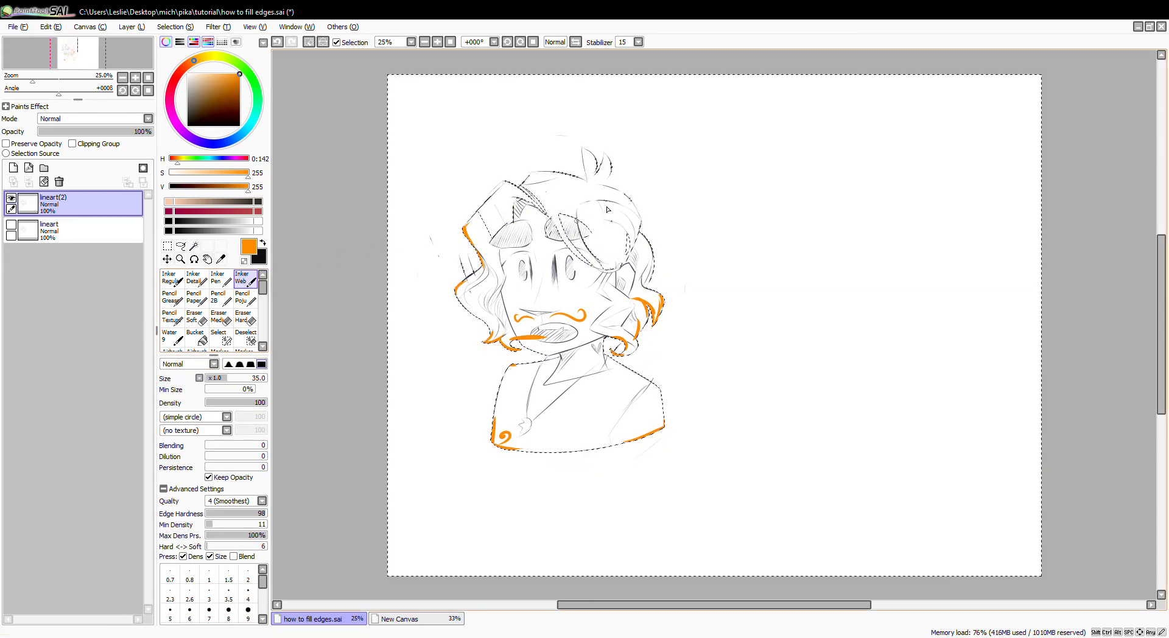
click(168, 246)
click(318, 300)
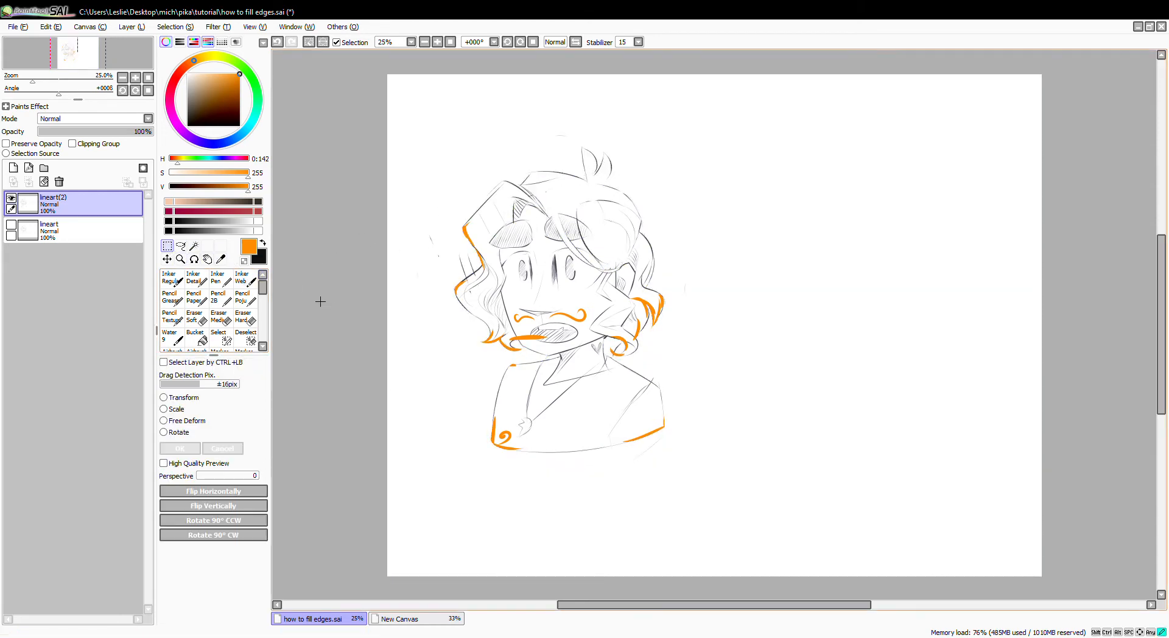
Step: Reselect the background with the Magic Wand, inspect where the selection leaks into the hair, and clear the selection
click(194, 246)
click(640, 160)
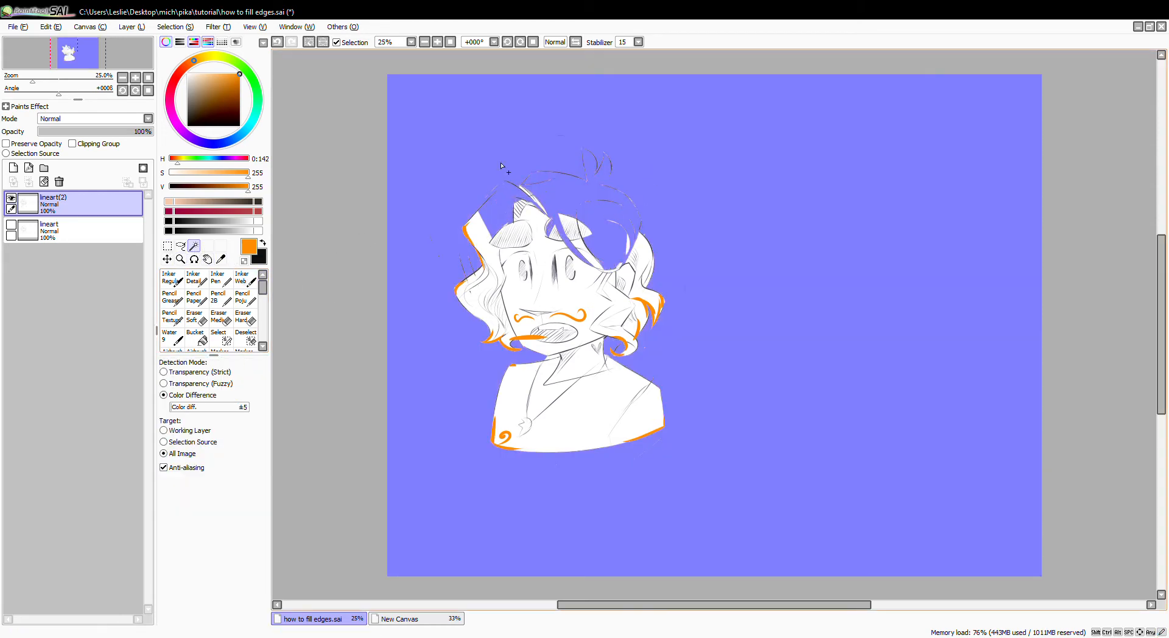
ctrl+click(492, 185)
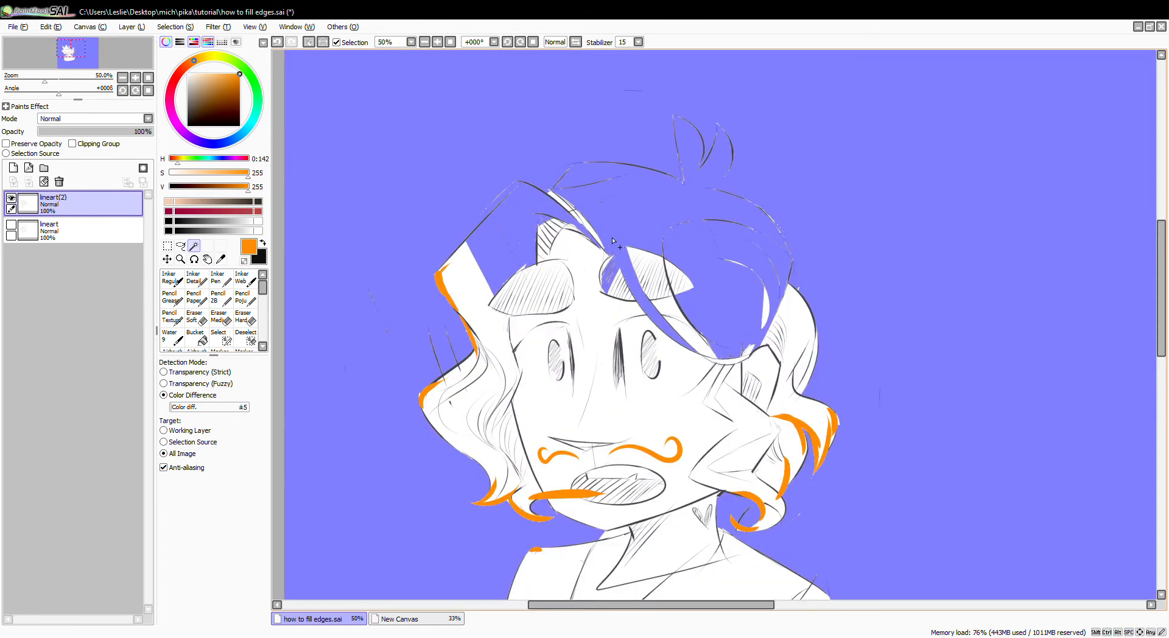
key(Home)
click(168, 246)
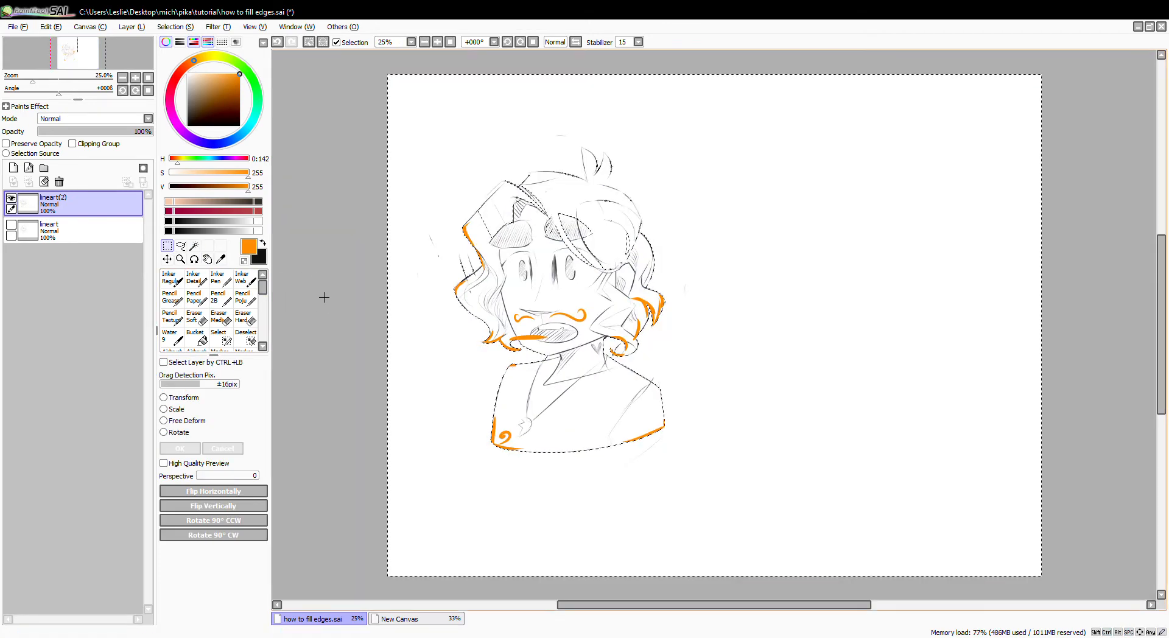
key(ctrl+d)
Step: Paint four long orange strokes crossing diagonally over the character's head and face
click(246, 279)
drag(587, 190, 562, 212)
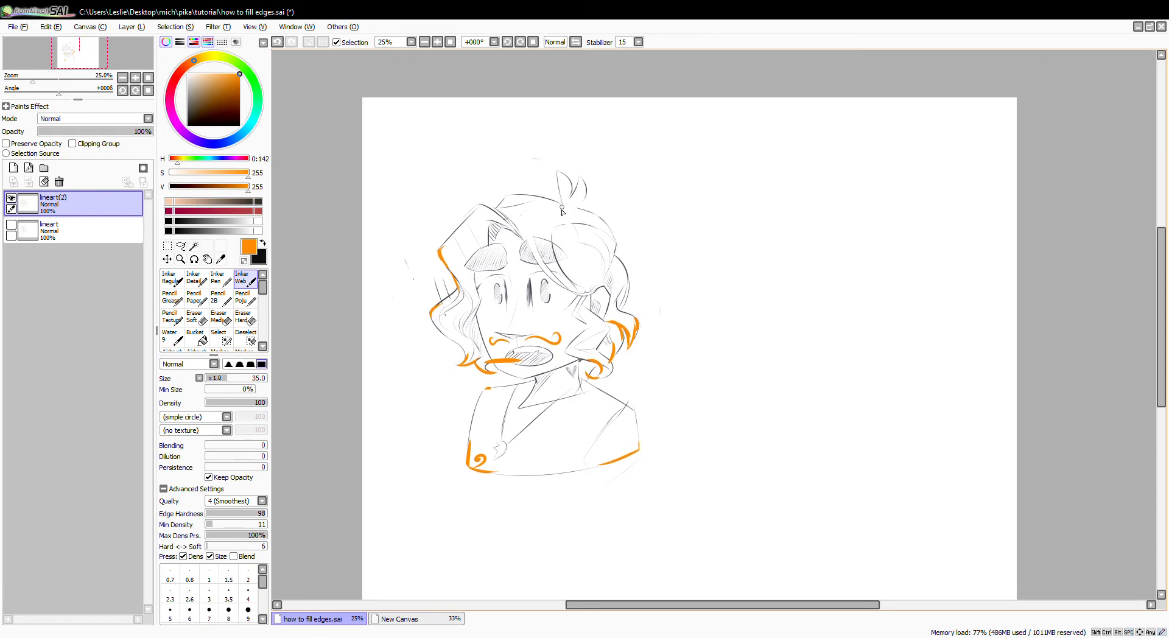
ctrl+click(549, 223)
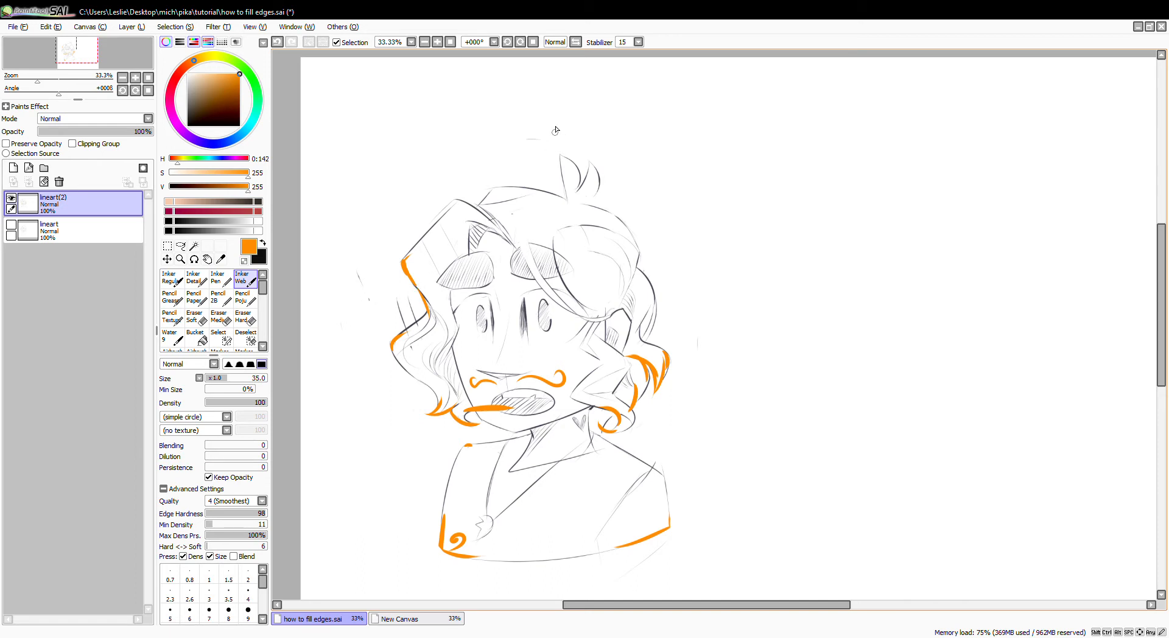
drag(549, 126, 331, 463)
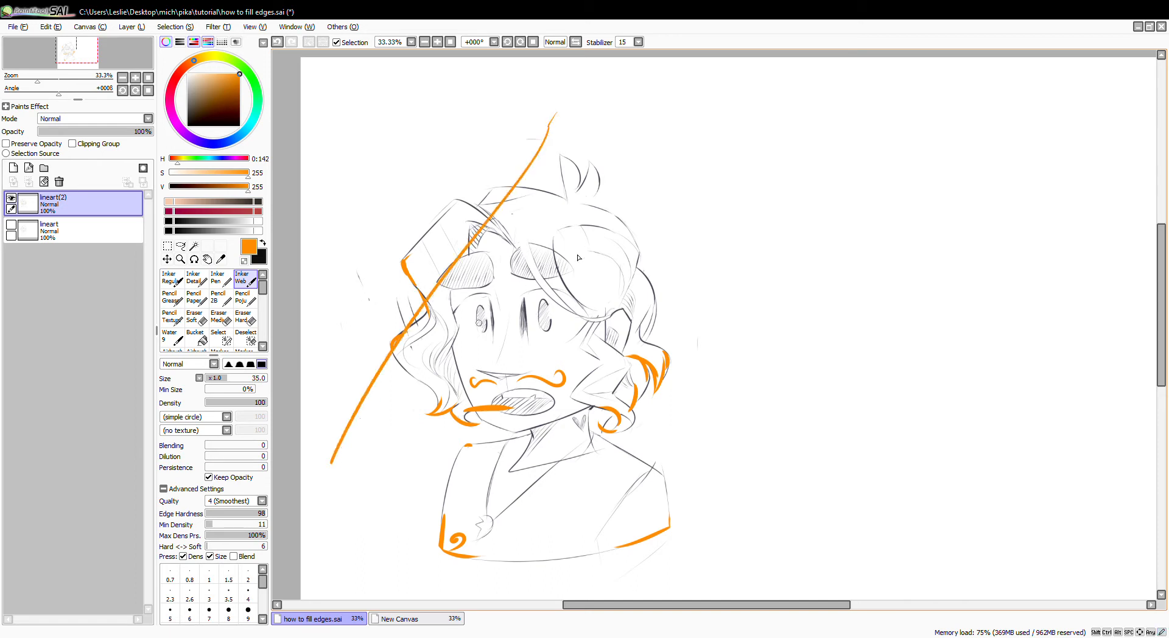
drag(708, 165, 310, 506)
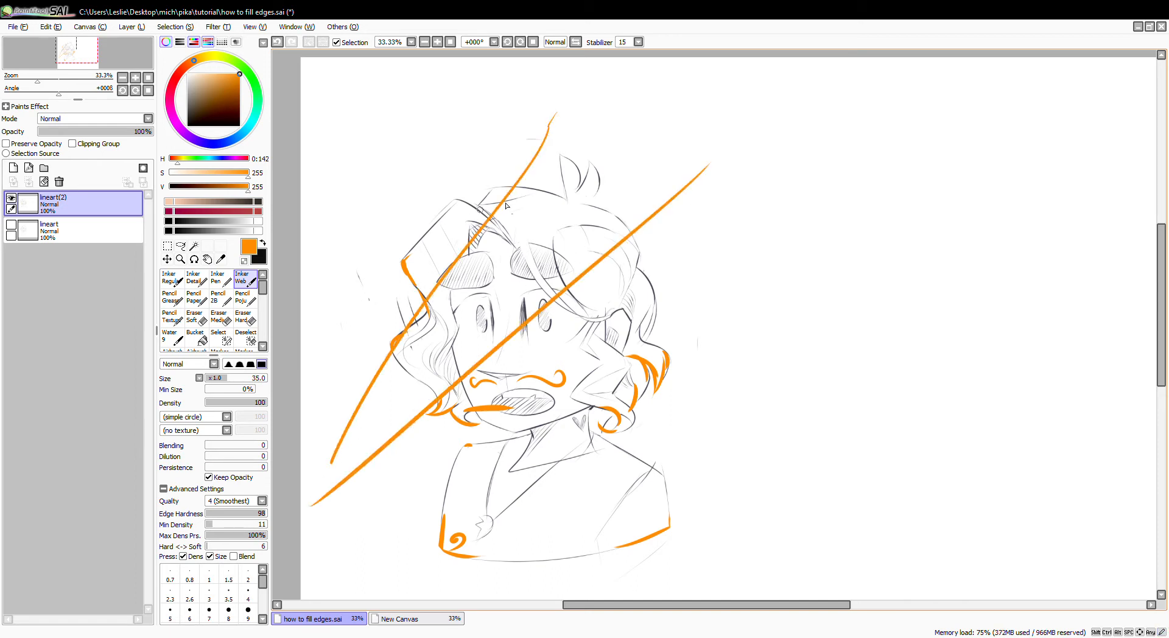
drag(495, 108, 617, 383)
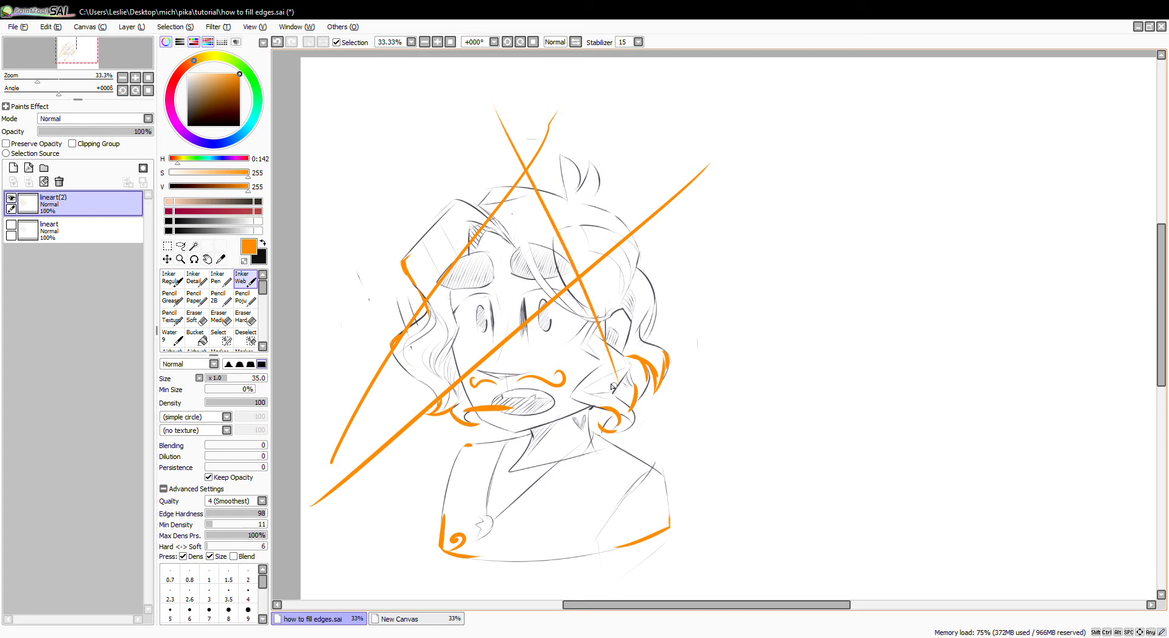
drag(370, 187, 588, 492)
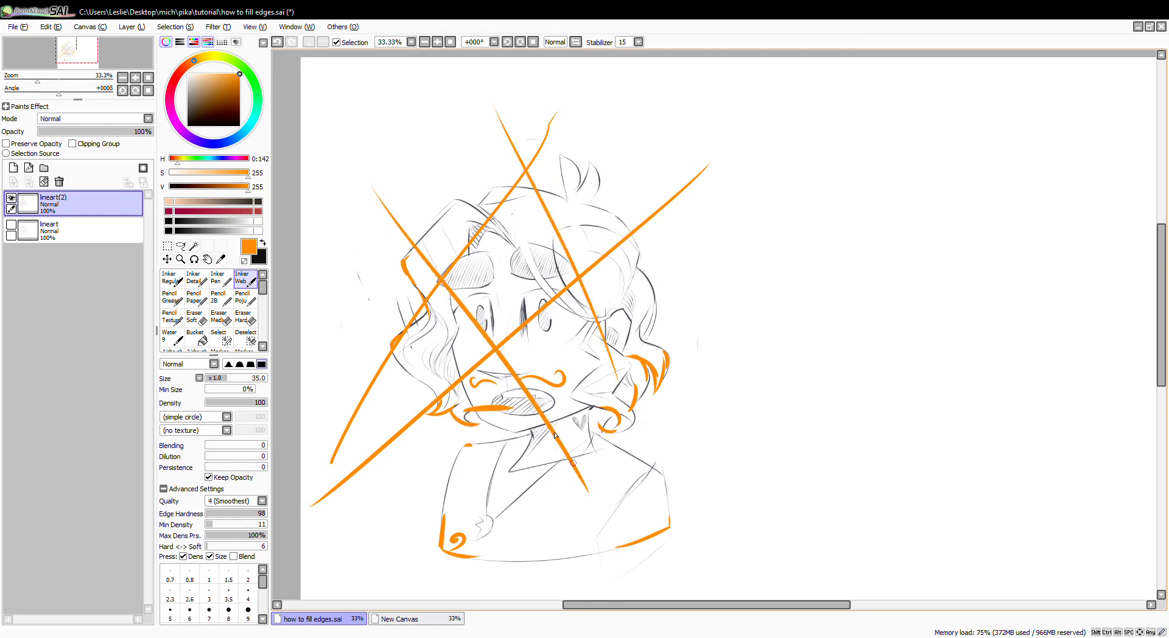
Step: Select the background with the Magic Wand and examine how the crossing strokes block the selection around the head
click(195, 246)
click(424, 137)
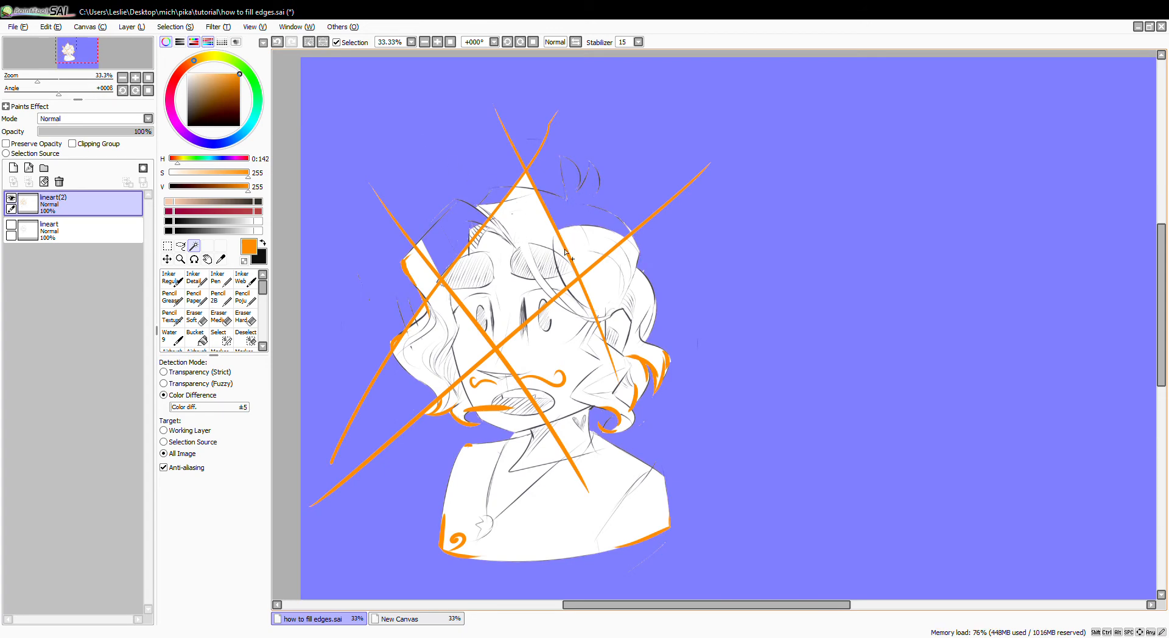
ctrl+click(561, 190)
drag(562, 189, 605, 250)
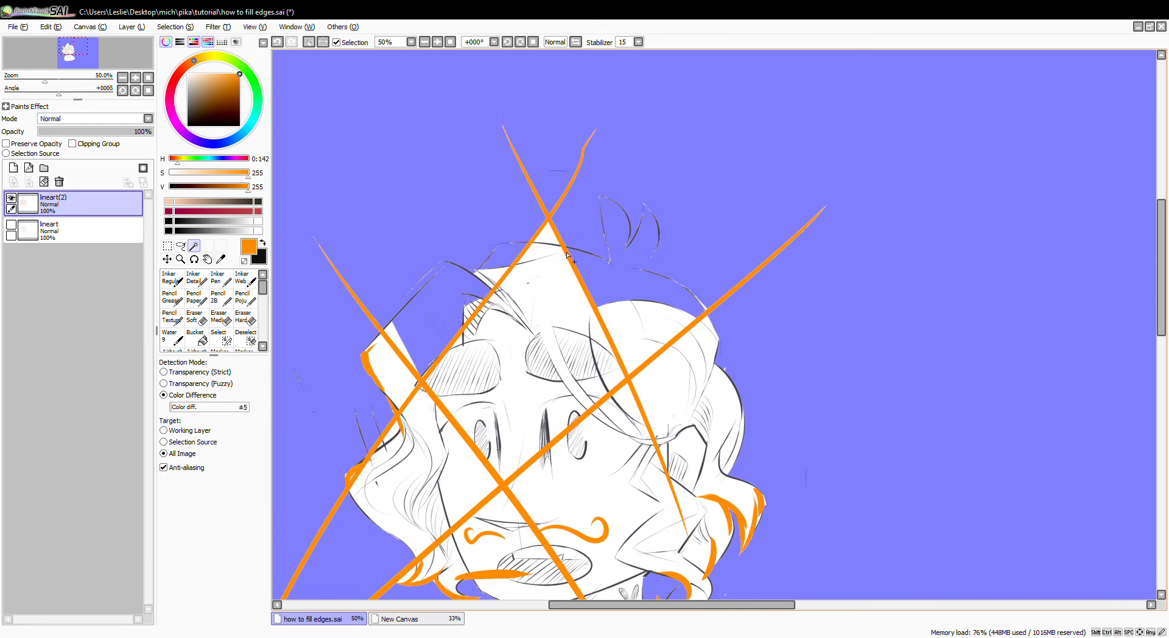
Step: Undo the background selection and the four crossing orange strokes
key(ctrl+z)
key(ctrl+z)
key(ctrl+z)
key(ctrl+z)
key(ctrl+z)
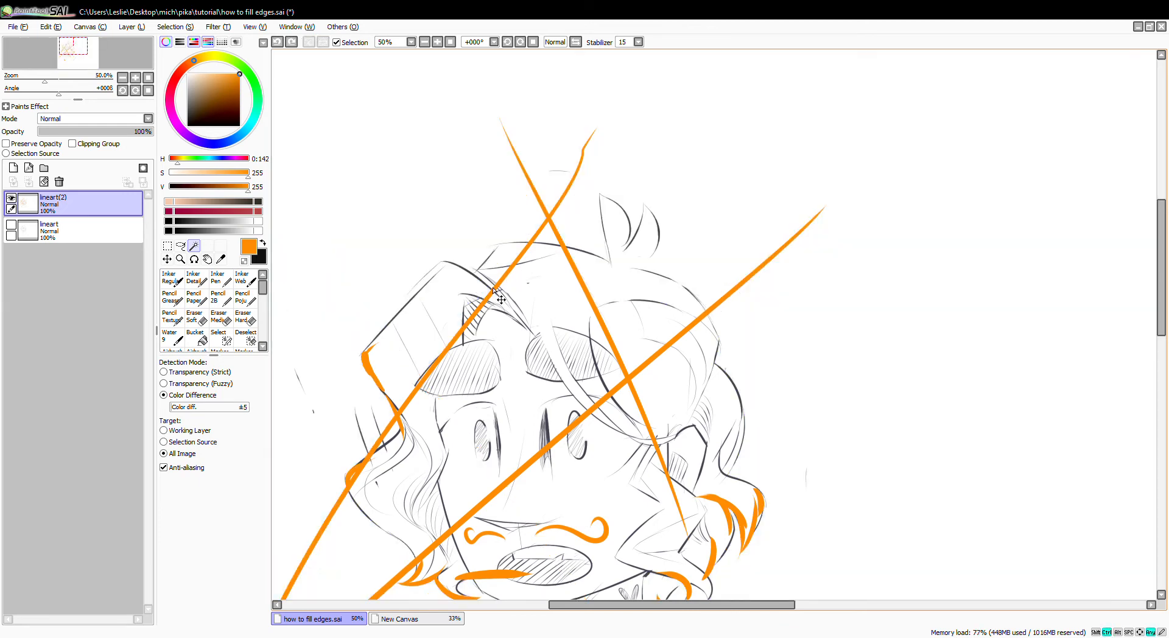
Step: Paint orange strokes with the Inker Web brush along the left hair peak and across the gap at the crown's corner
click(245, 278)
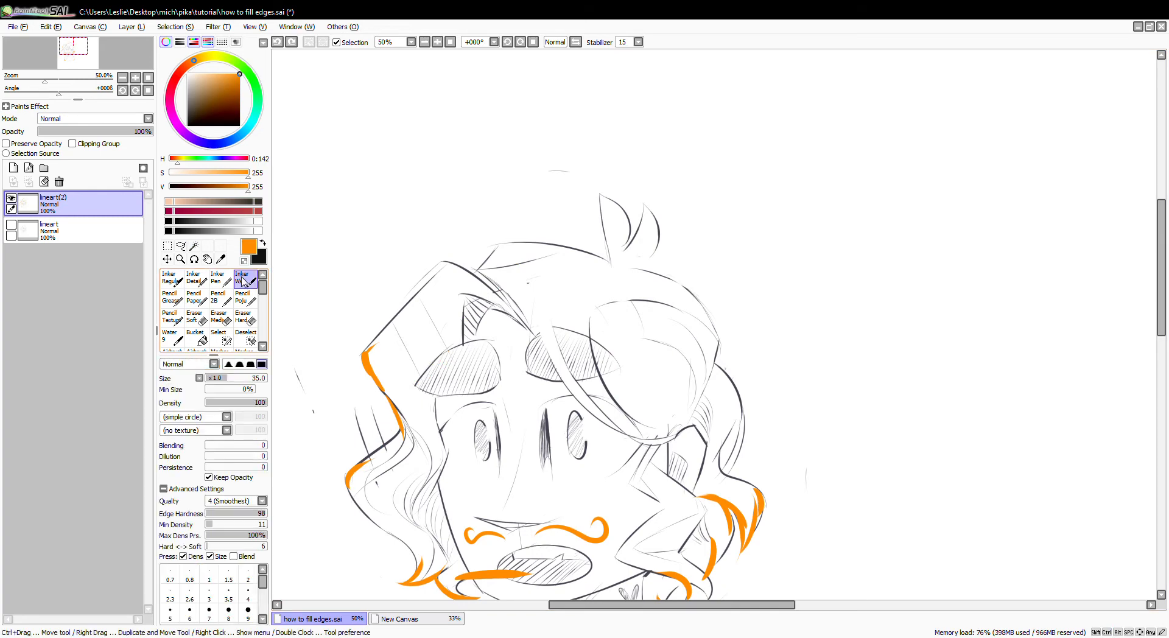
scroll(399, 269, up, 3)
drag(560, 263, 405, 411)
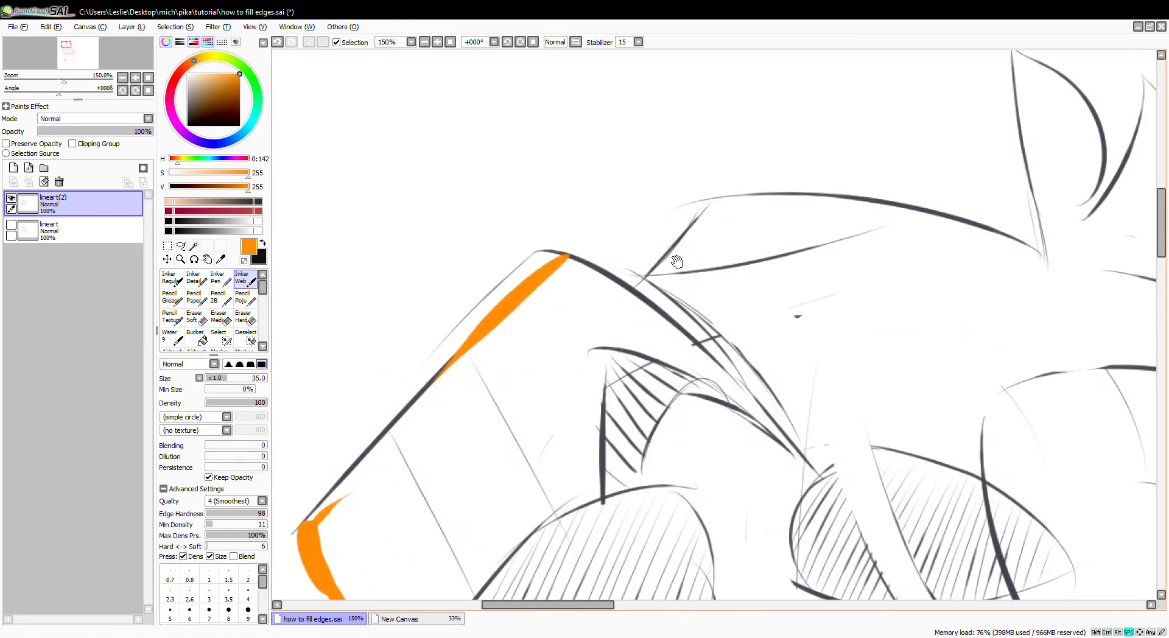
mouse_move(711, 204)
mouse_down()
mouse_move(533, 274)
mouse_move(487, 348)
mouse_up()
Step: Paint two curved orange strokes extending the hair tuft strands on top of the head down to a common base
mouse_move(656, 300)
mouse_down()
mouse_move(537, 275)
mouse_move(324, 291)
mouse_up()
drag(566, 194, 487, 374)
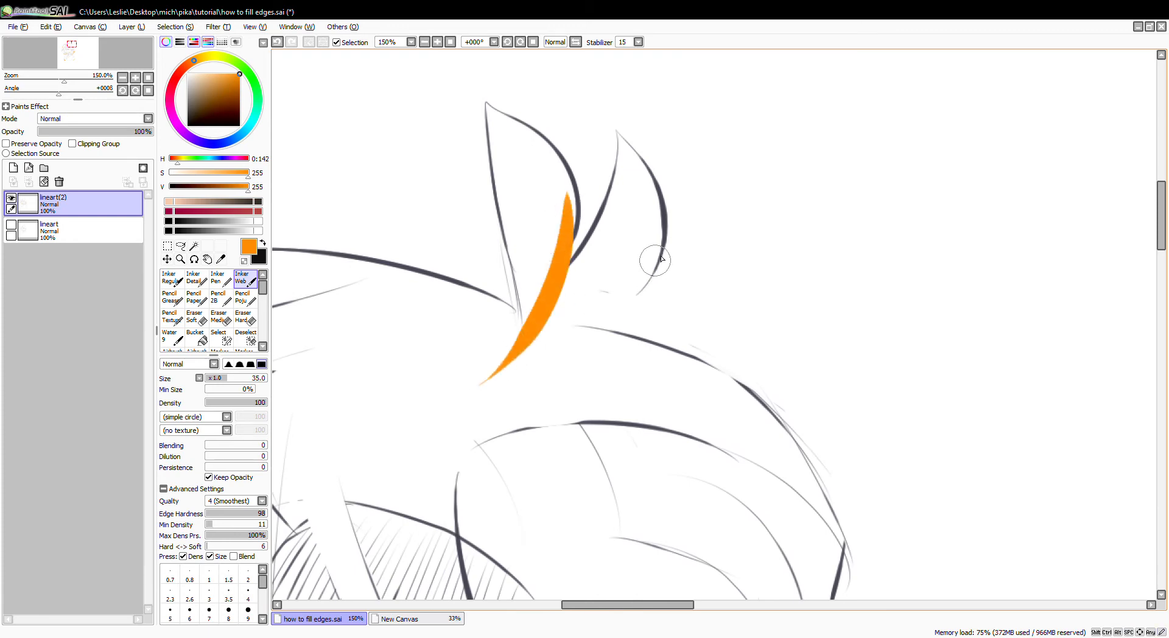
drag(650, 226, 450, 378)
scroll(575, 327, down, 5)
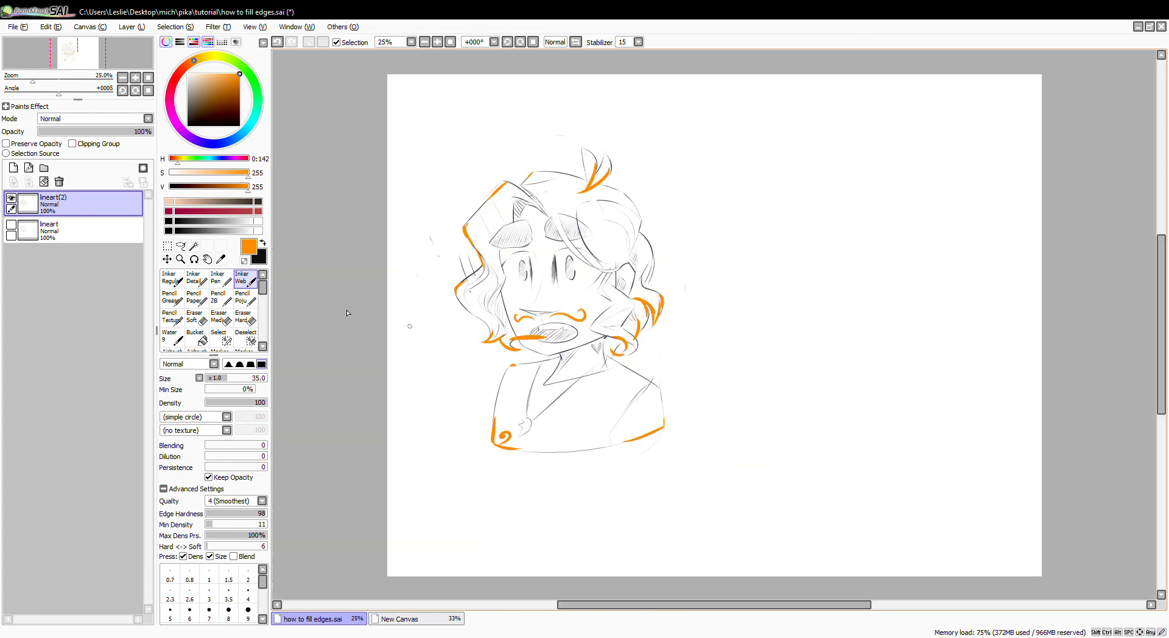
Step: Test the outline with a Magic Wand selection of the background, and undo the selection
click(194, 245)
click(475, 148)
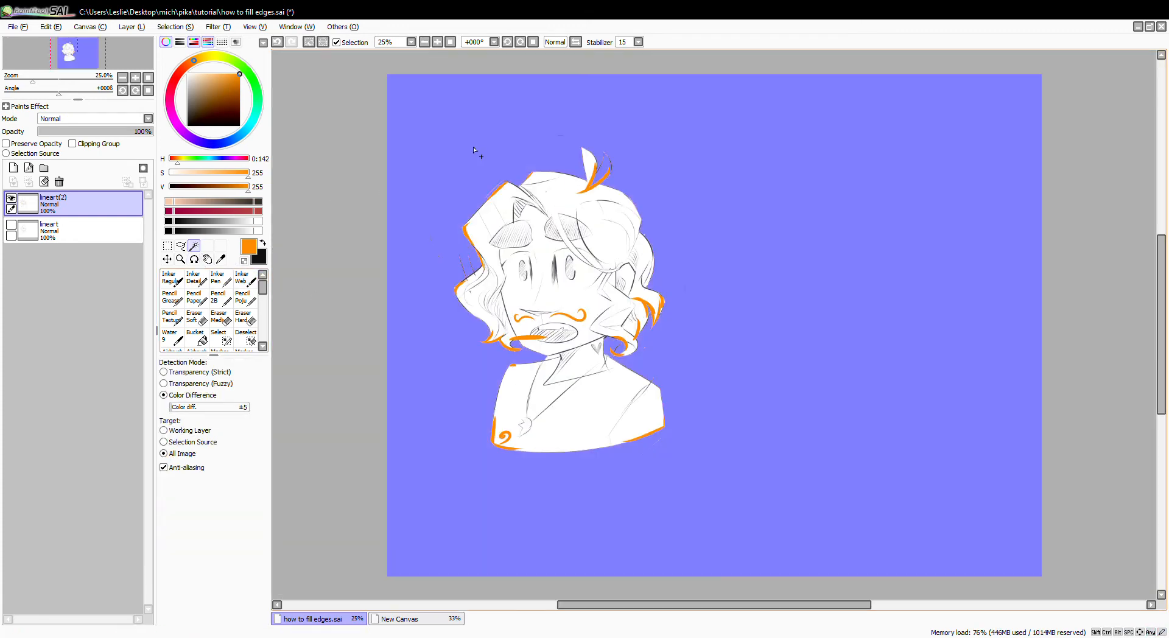
key(ctrl+z)
Step: Paint another curved orange stroke along the right tuft strand to close its remaining gap down to the base
click(247, 279)
ctrl+click(618, 151)
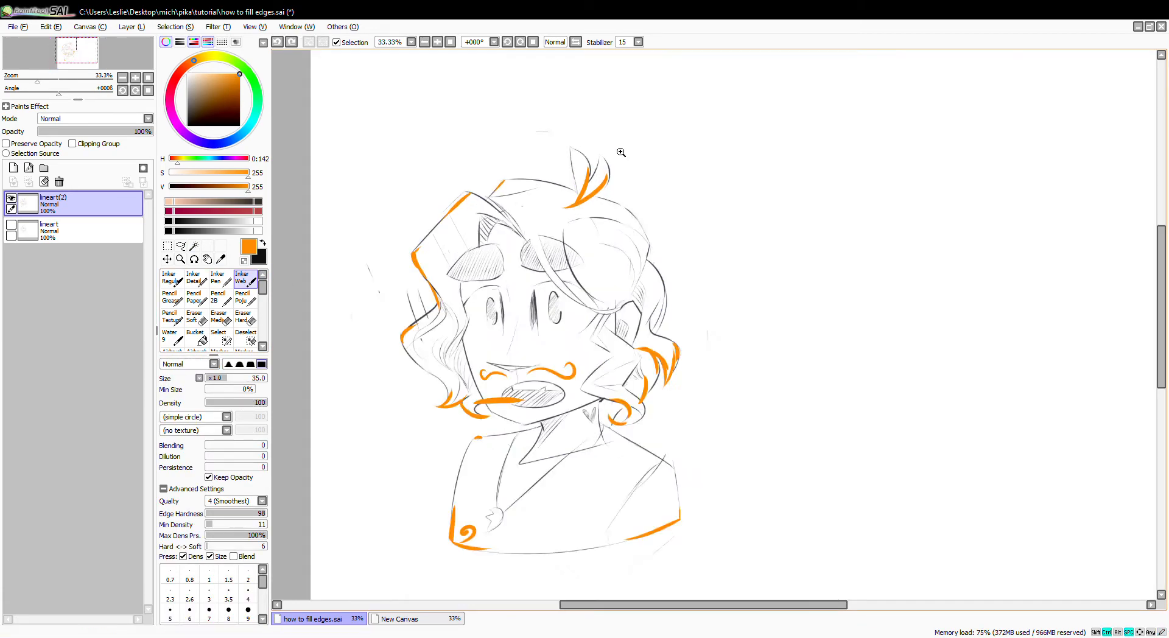
ctrl+click(616, 151)
ctrl+click(615, 152)
ctrl+click(614, 153)
ctrl+click(614, 153)
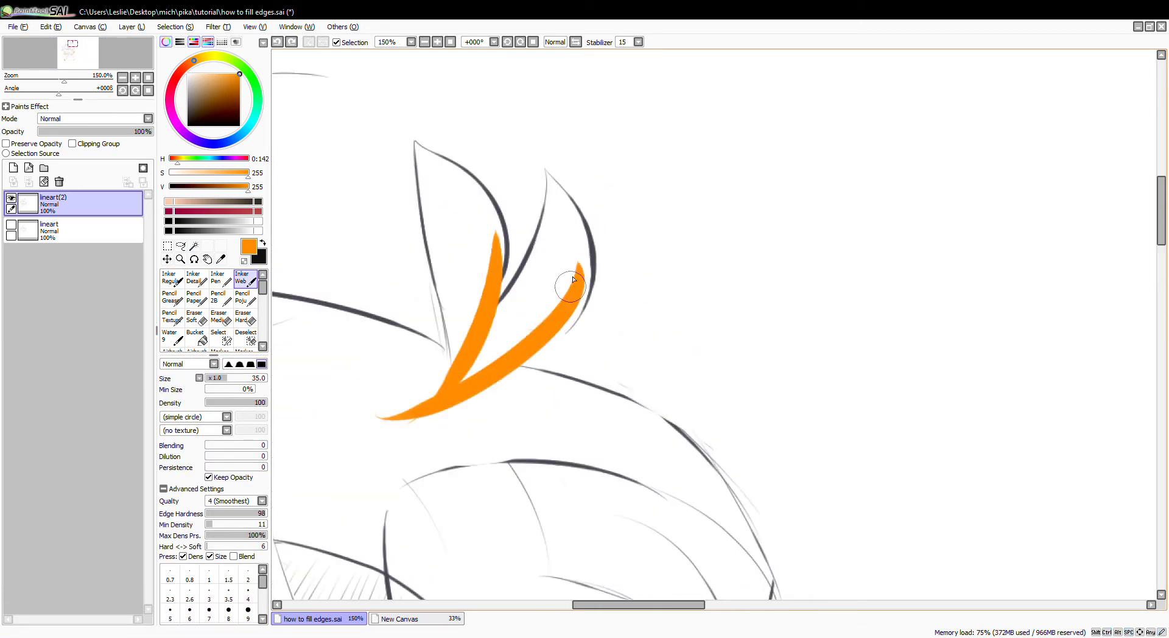
mouse_move(578, 231)
mouse_down()
mouse_move(568, 312)
mouse_move(381, 417)
mouse_up()
Step: Select the whole background around the closed character outline with the Magic Wand
key(Home)
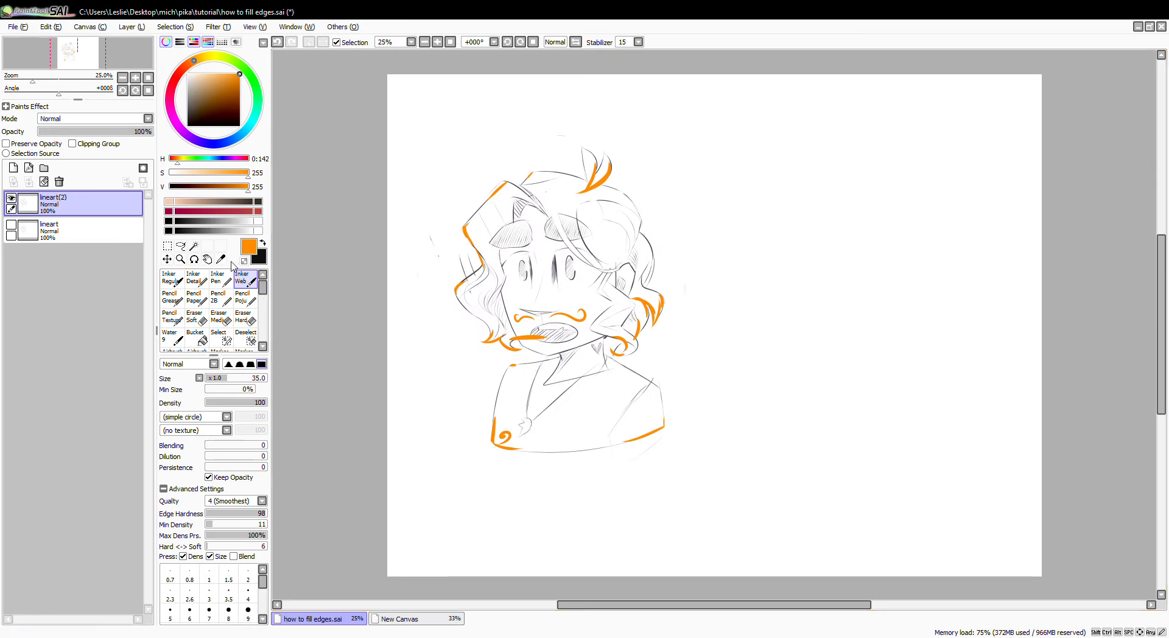
click(195, 246)
click(452, 182)
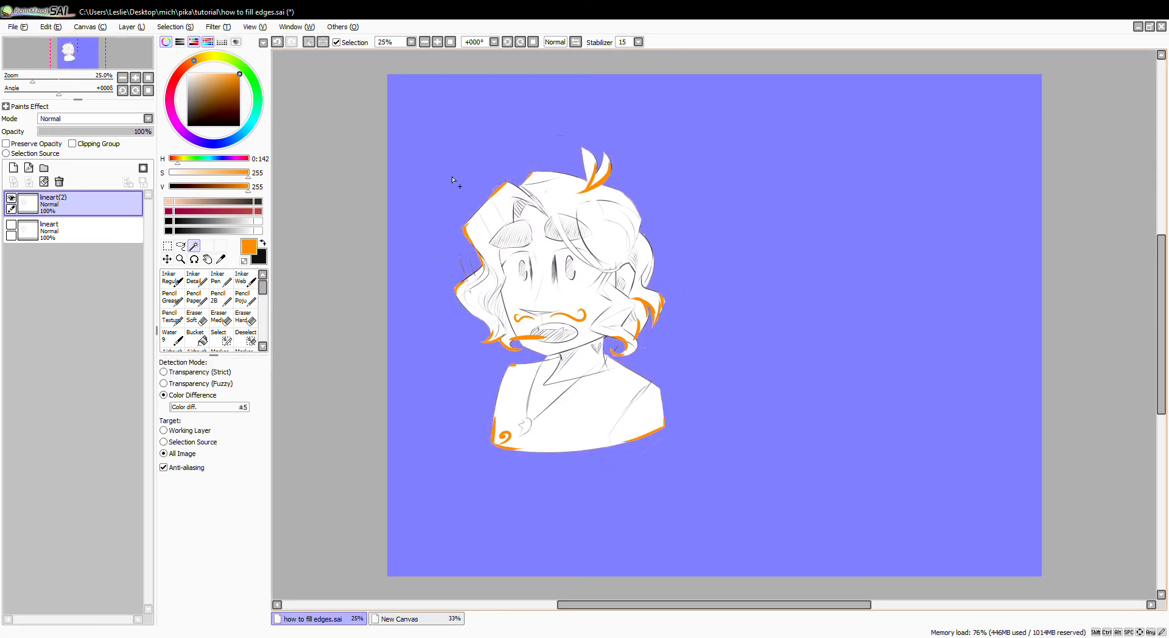
Step: Examine the selection's edge up close along the left hair outline, its corner stroke and the stroke near the peak
ctrl+click(476, 300)
ctrl+click(469, 294)
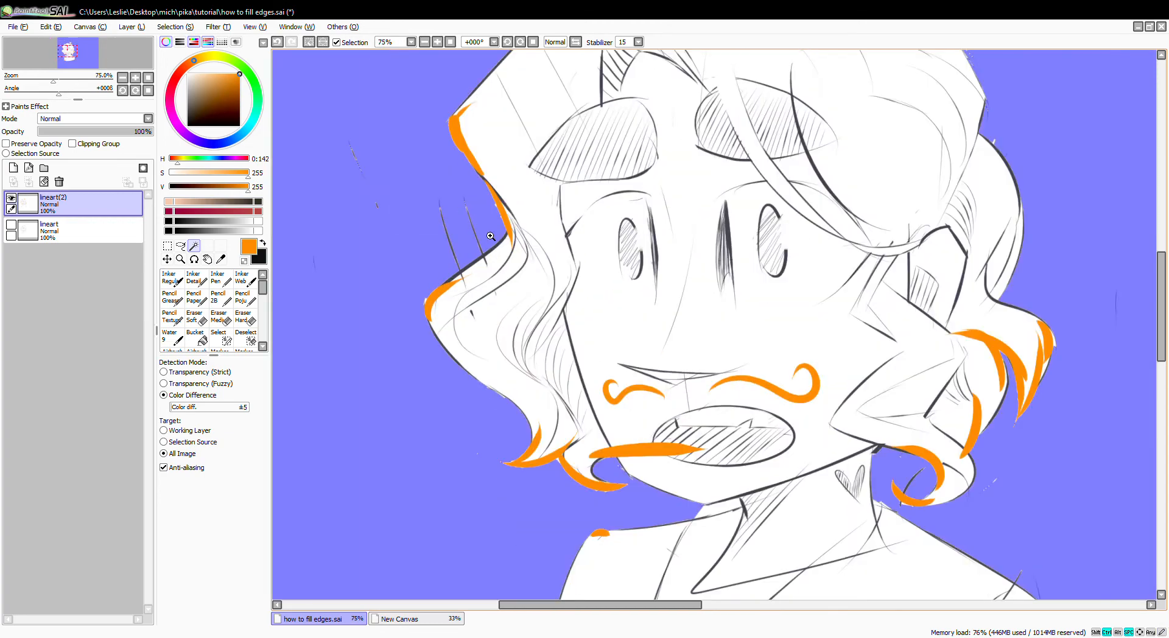
ctrl+click(476, 99)
ctrl+click(475, 98)
ctrl+click(473, 96)
ctrl+click(473, 96)
ctrl+click(475, 96)
ctrl+click(476, 96)
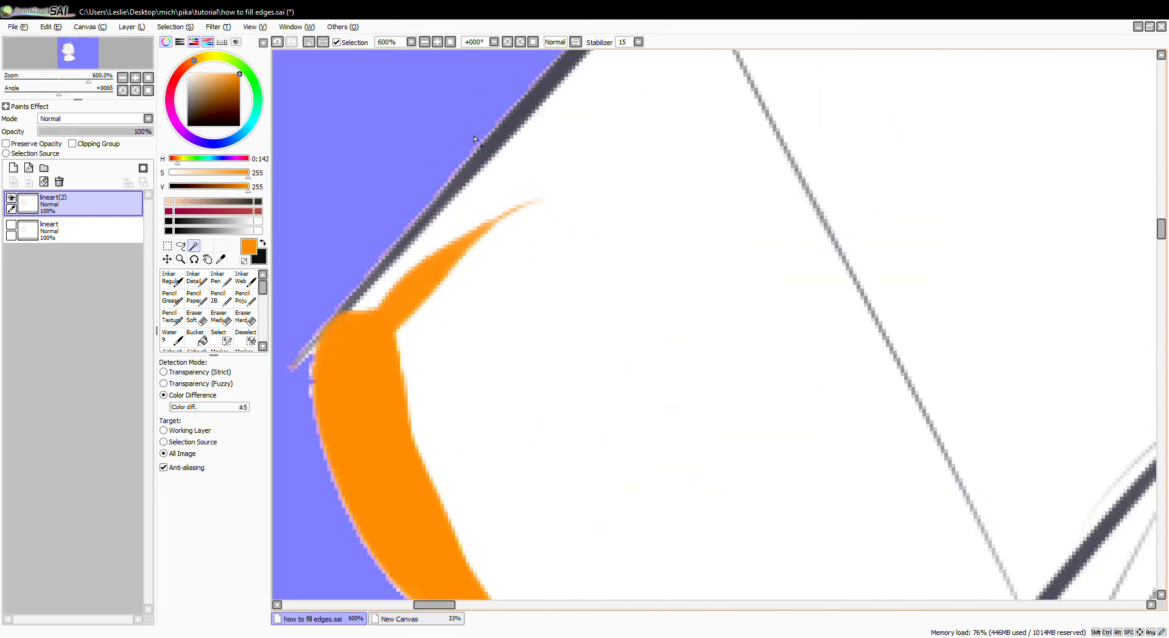
key(Home)
ctrl+click(487, 204)
ctrl+click(484, 205)
ctrl+click(483, 207)
ctrl+click(483, 211)
ctrl+click(483, 213)
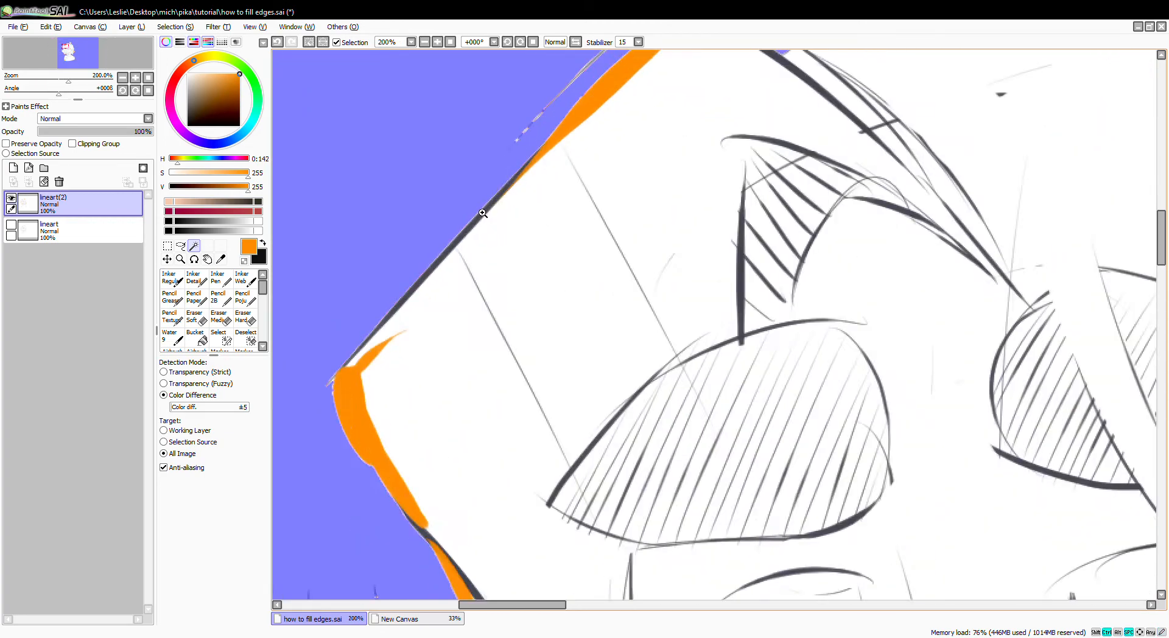
ctrl+click(483, 213)
ctrl+click(482, 213)
ctrl+click(482, 213)
drag(579, 152, 588, 240)
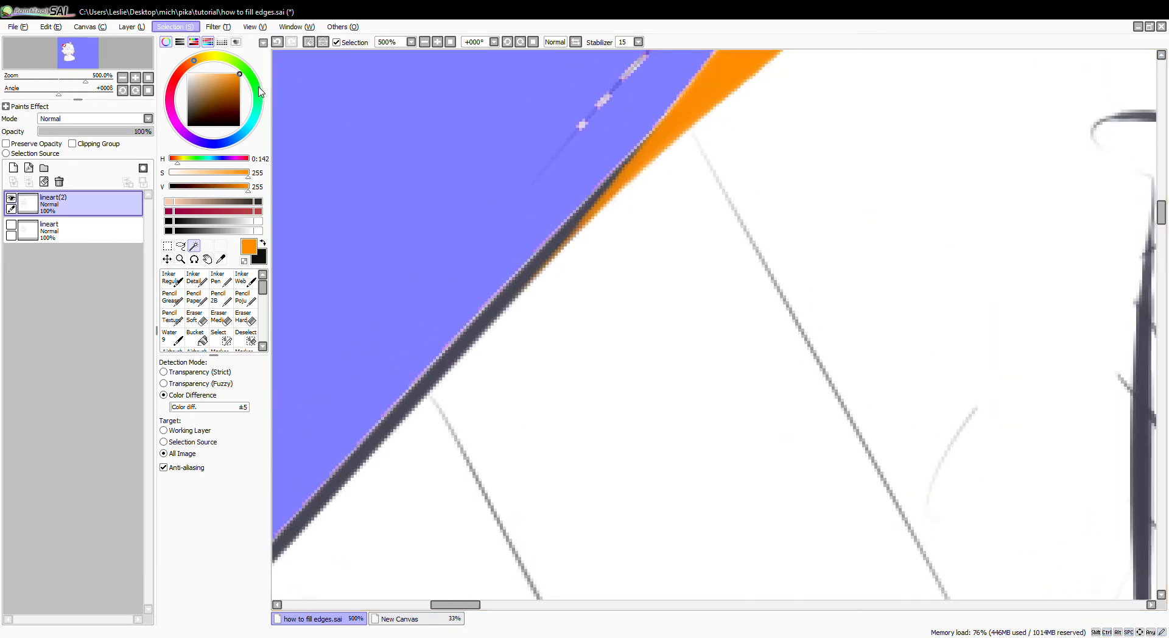
key(Home)
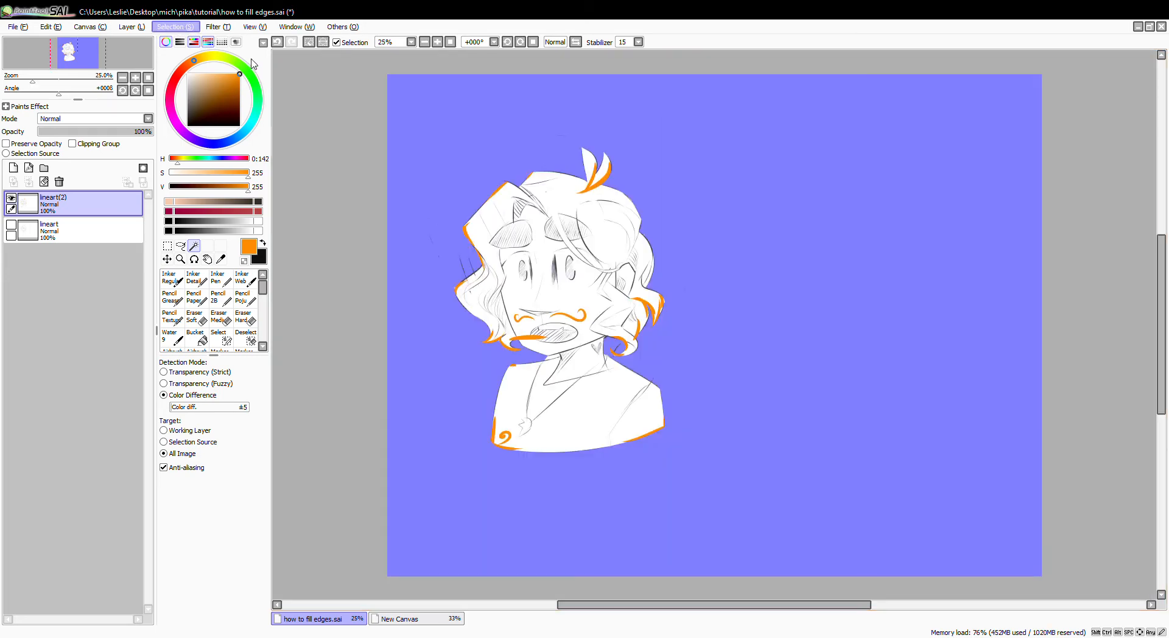
Step: Invert the background selection to cover the character, and add a new layer directly above the original lineart layer
key(ctrl+i)
click(55, 230)
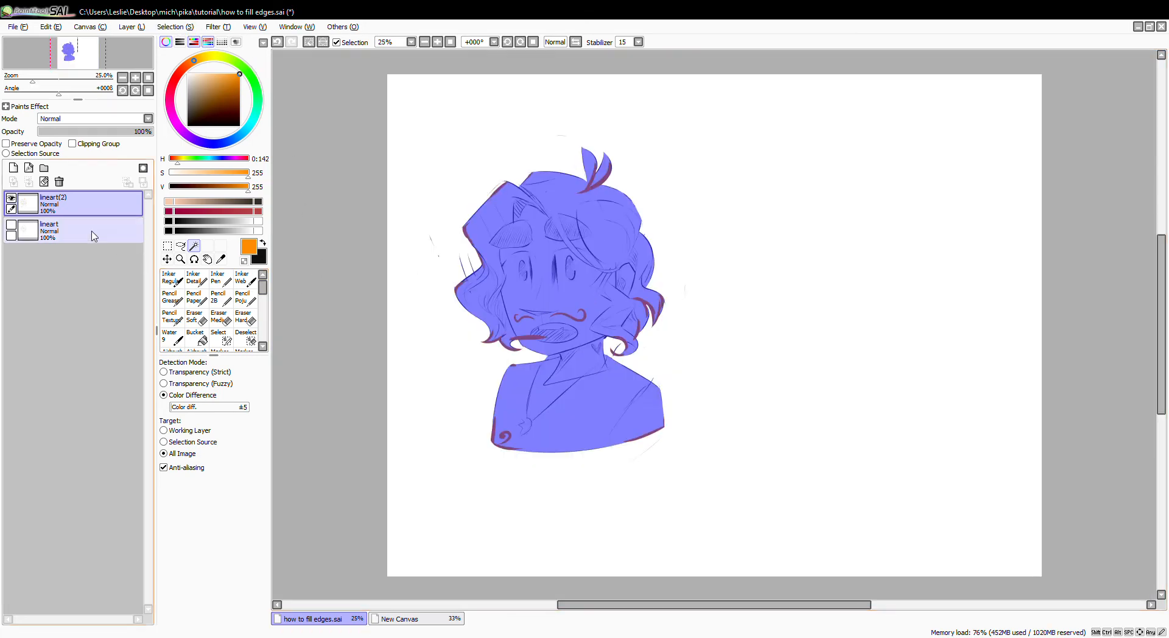
click(28, 169)
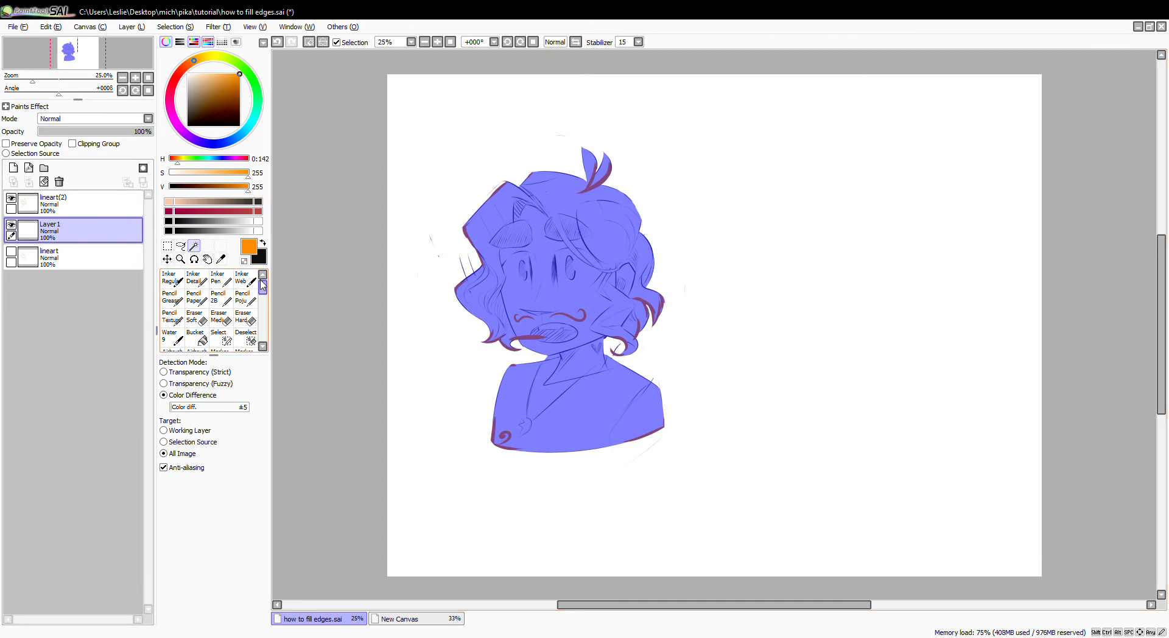
Step: Fill the selected character silhouette with bright green using the Bucket on the new layer, and deselect
click(202, 341)
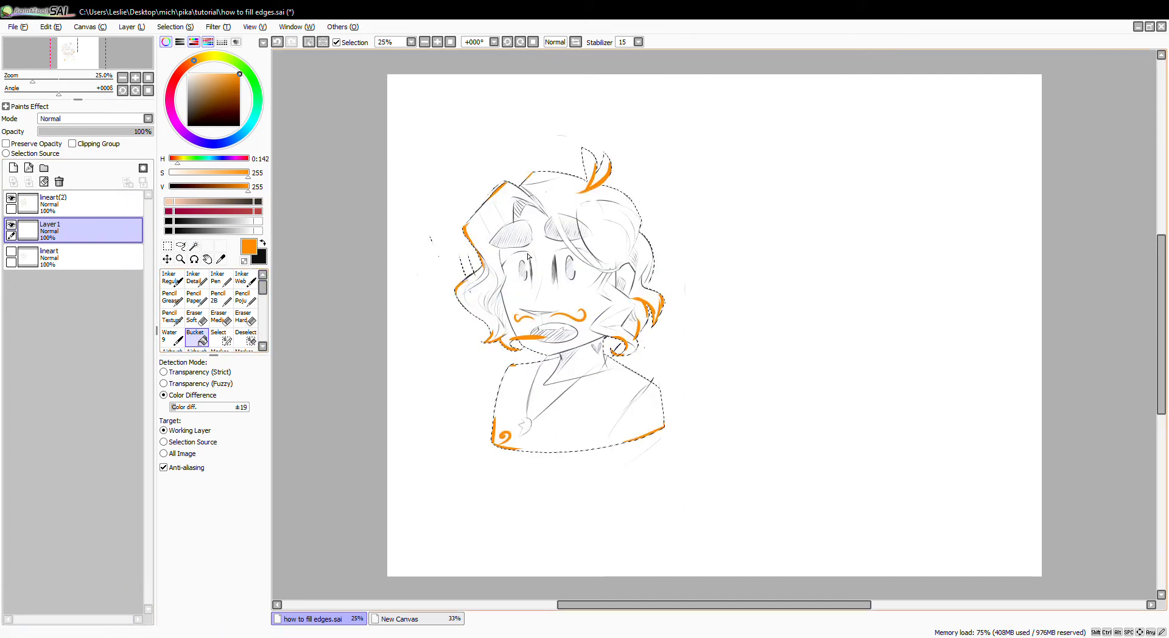
click(255, 88)
click(535, 274)
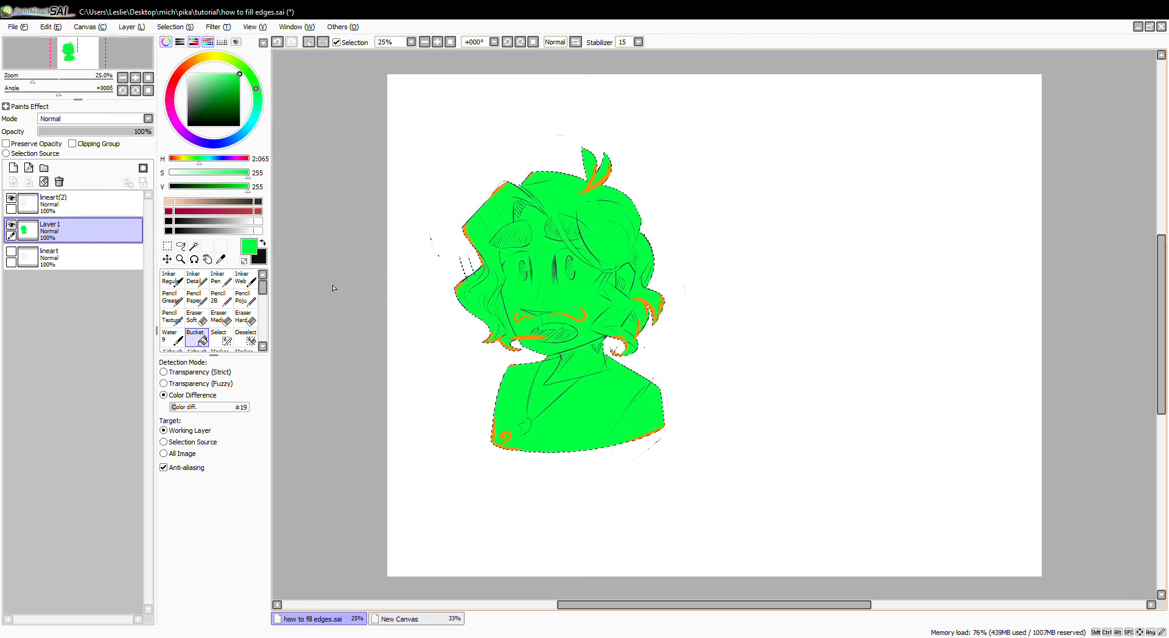
key(m)
key(ctrl+d)
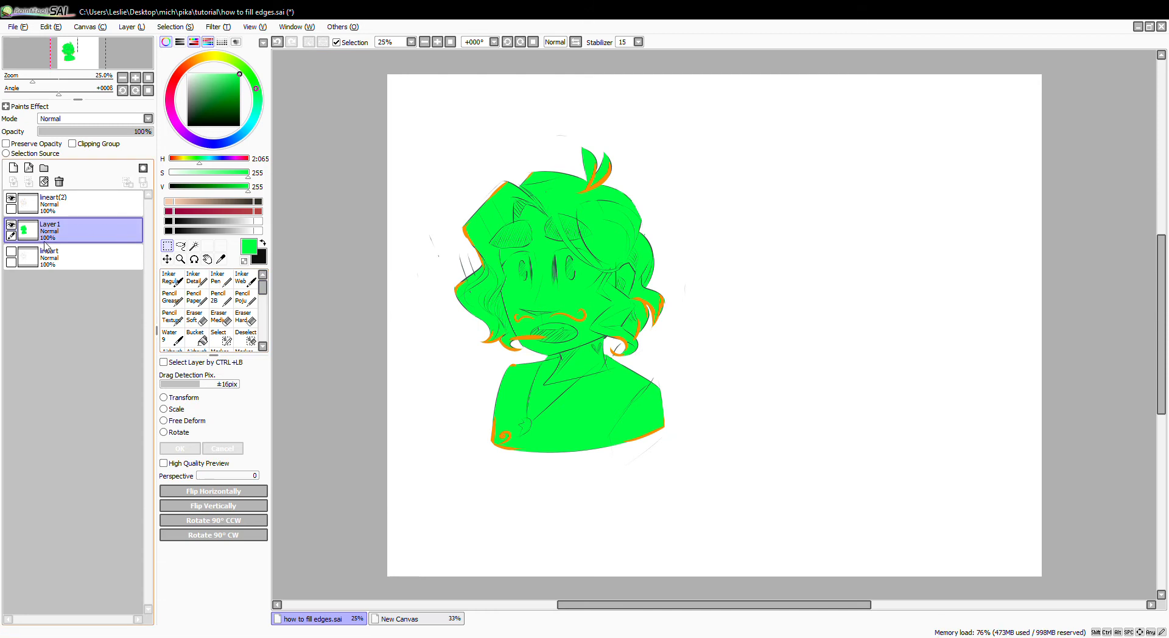
Step: Move the original lineart layer above the green fill and make it visible in place of the deleted lineart(2) copy
drag(49, 250, 63, 224)
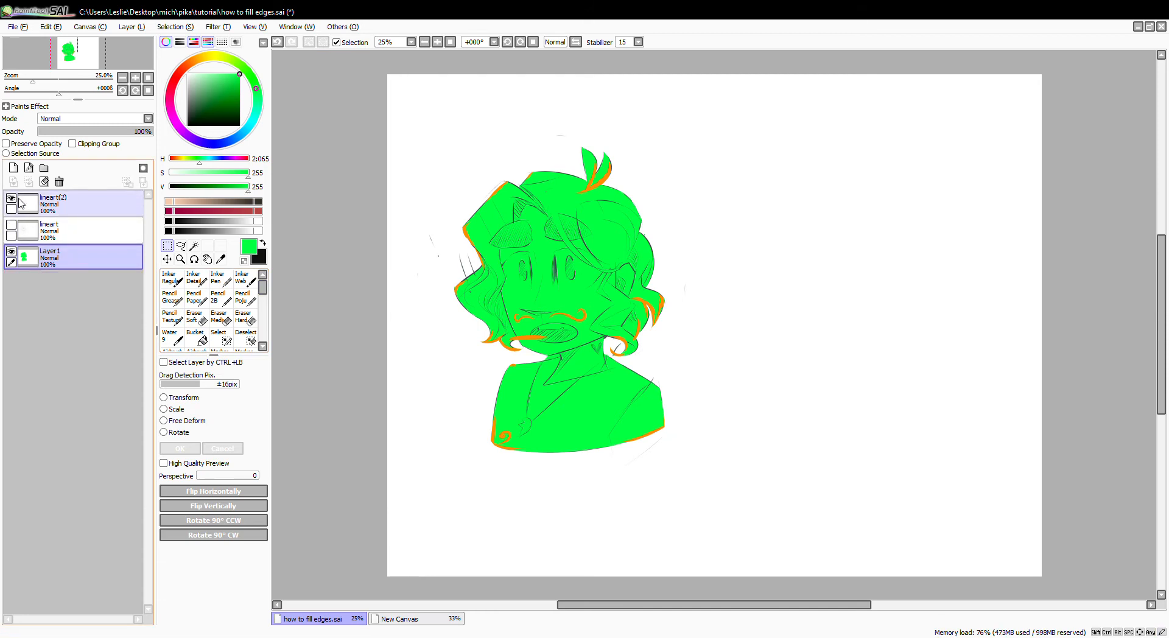
click(11, 198)
click(56, 208)
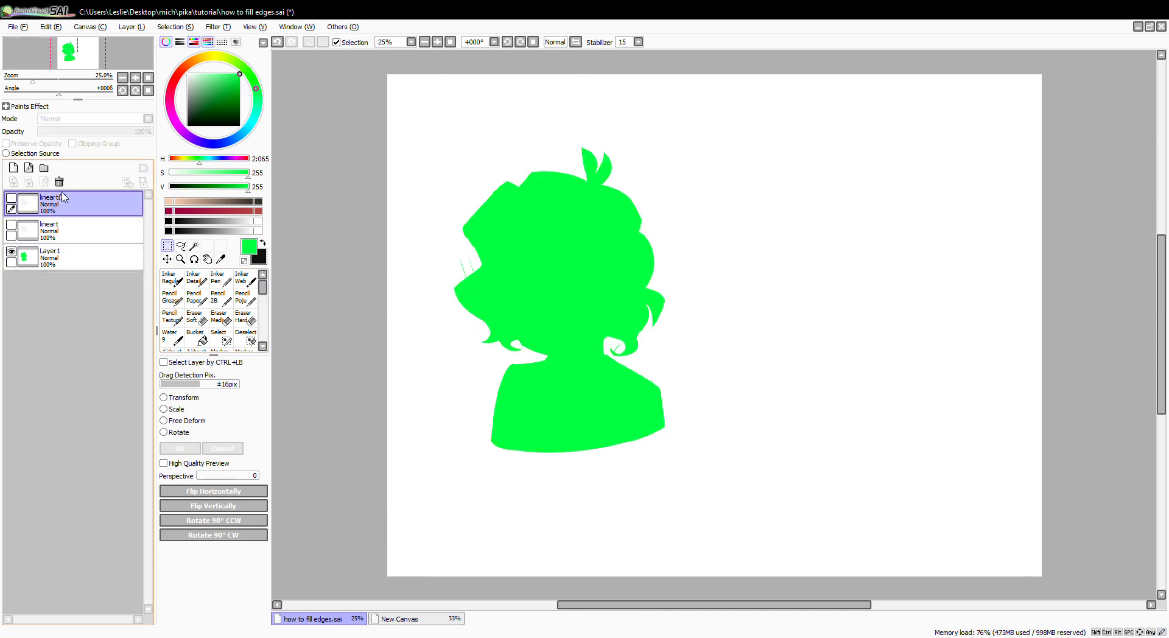
click(59, 182)
click(11, 199)
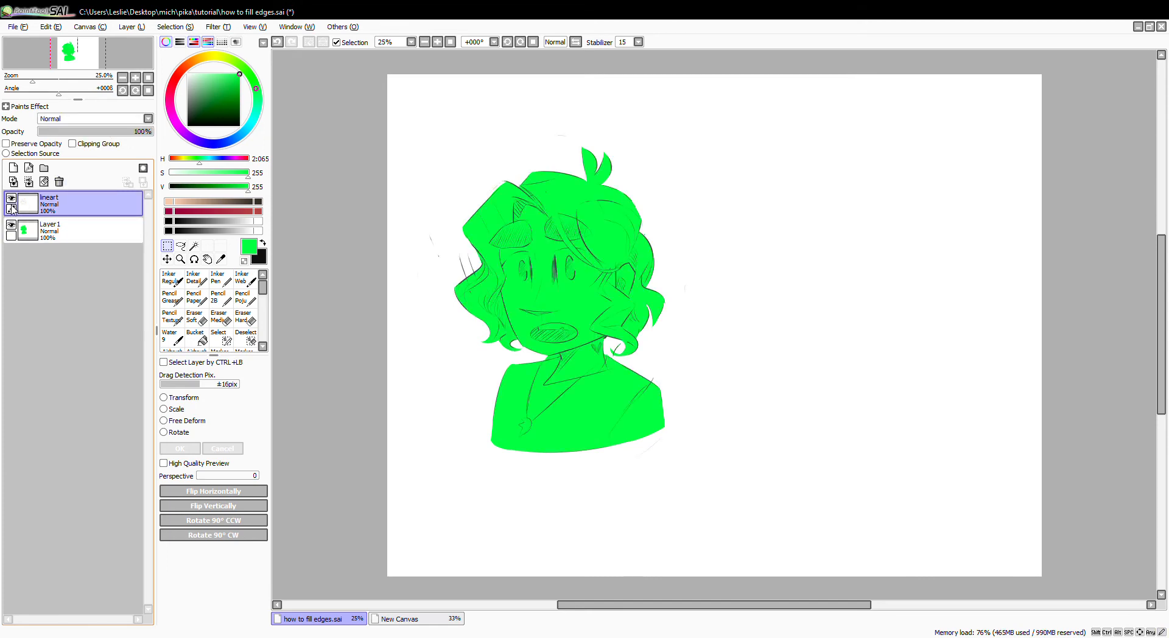
ctrl+click(566, 286)
ctrl+click(567, 288)
key(Home)
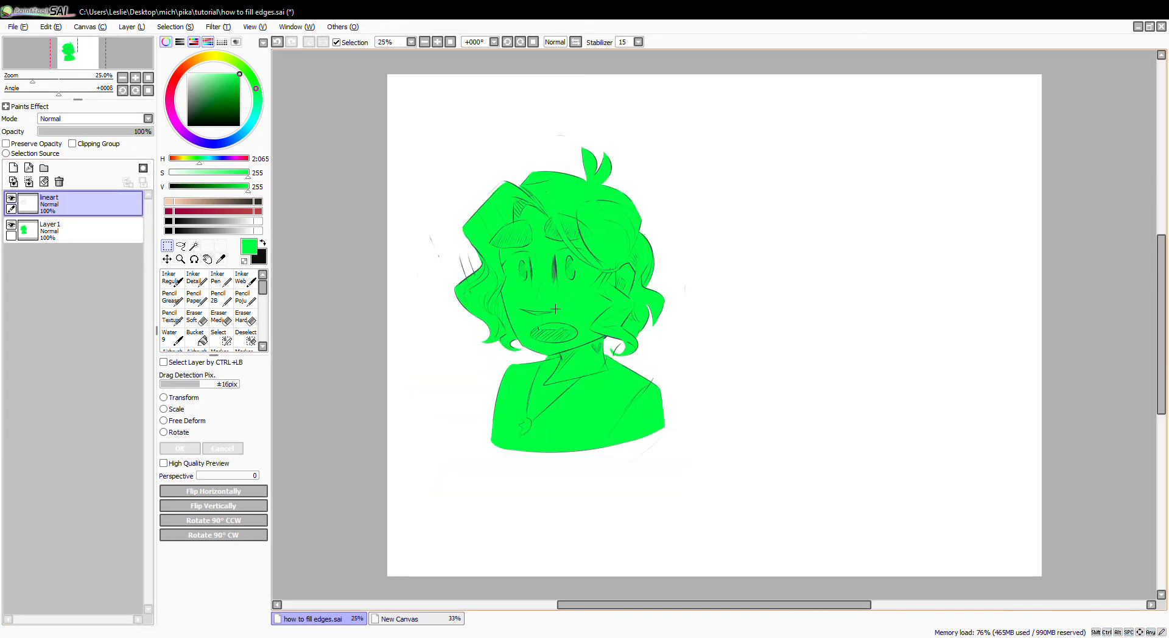
Step: Erase the green on Layer1 between chin and collar and inside the curl right of the neck with the hard eraser at size 35
click(73, 230)
click(246, 317)
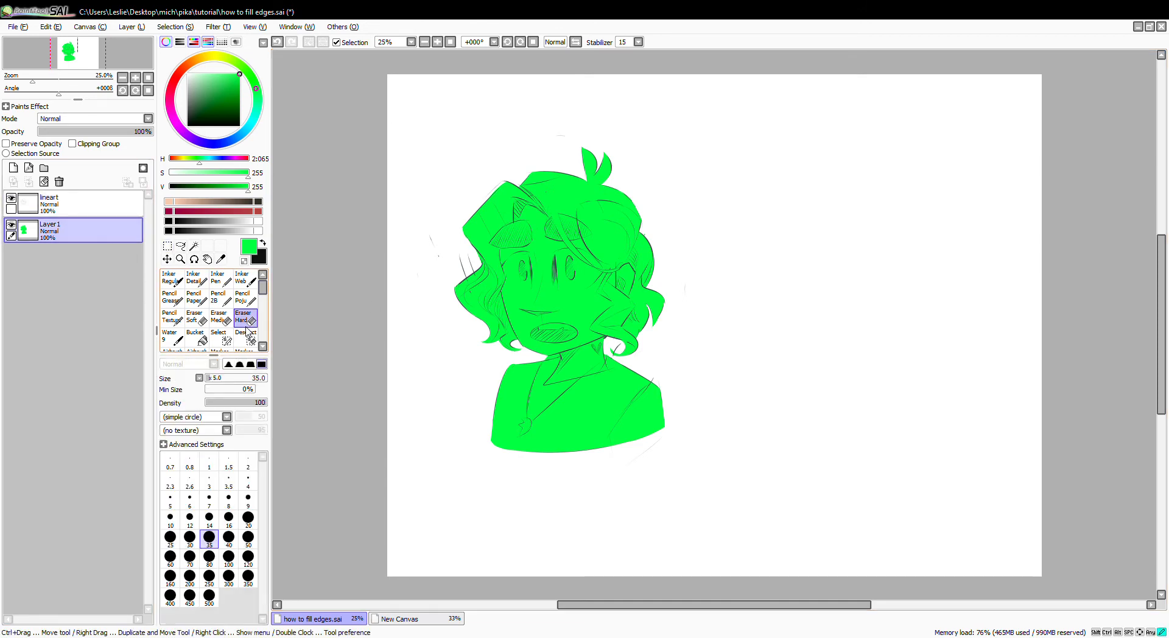
ctrl+click(512, 370)
ctrl+click(512, 370)
ctrl+click(511, 370)
ctrl+click(512, 370)
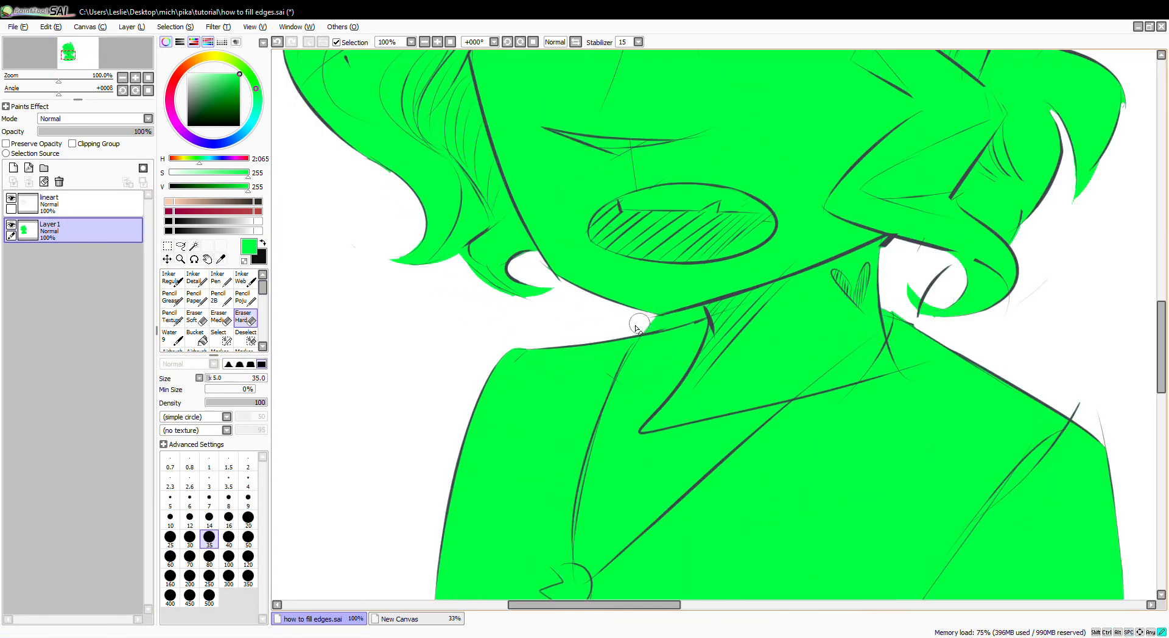
drag(637, 330, 692, 320)
mouse_move(703, 317)
mouse_down()
mouse_move(499, 284)
mouse_move(450, 259)
mouse_up()
mouse_move(698, 224)
mouse_down()
mouse_move(677, 205)
mouse_move(681, 248)
mouse_move(655, 228)
mouse_up()
Step: Erase the green from the narrow gap between the hair strands on the character's right-hand side, redoing the first eraser stroke
mouse_move(822, 169)
mouse_down()
mouse_move(795, 198)
mouse_move(717, 381)
mouse_up()
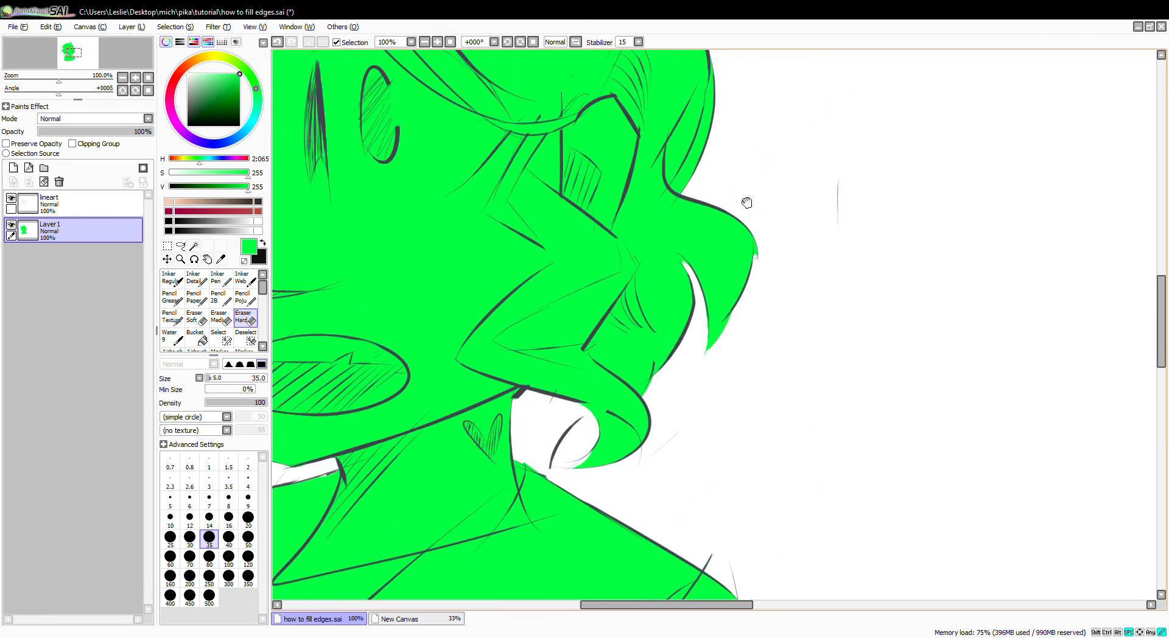
drag(699, 102, 738, 243)
drag(706, 308, 731, 244)
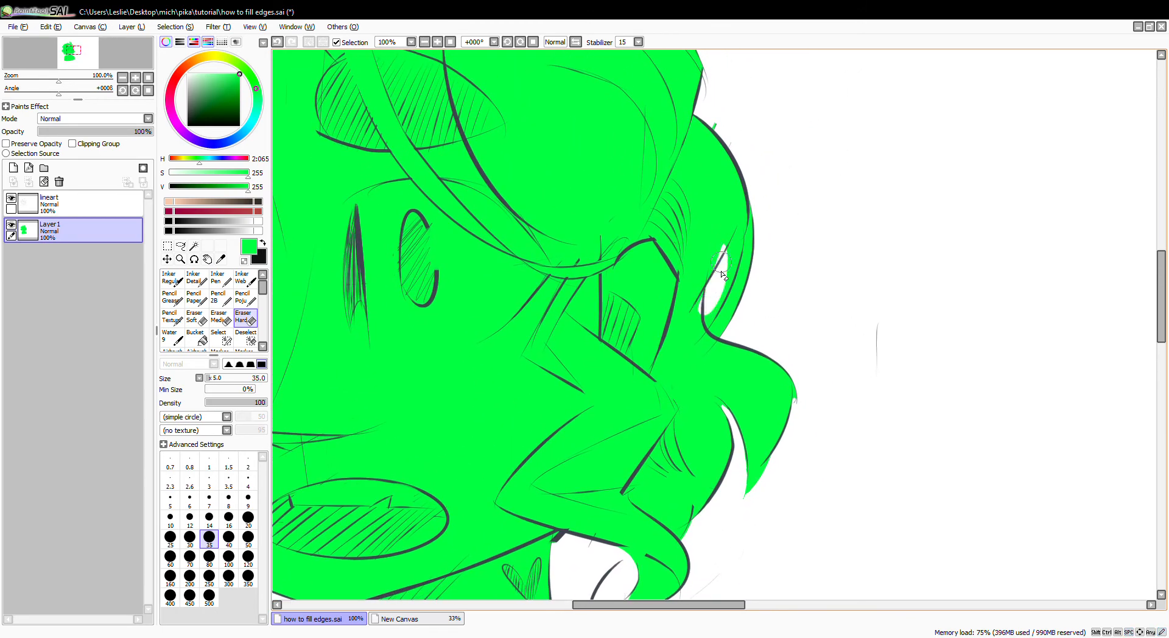
key(ctrl+z)
drag(709, 324, 732, 238)
mouse_move(711, 310)
mouse_down()
mouse_move(706, 293)
mouse_move(729, 251)
mouse_up()
Step: Erase a thin curved sliver of green inside the upper right edge of the hair
drag(740, 156, 734, 354)
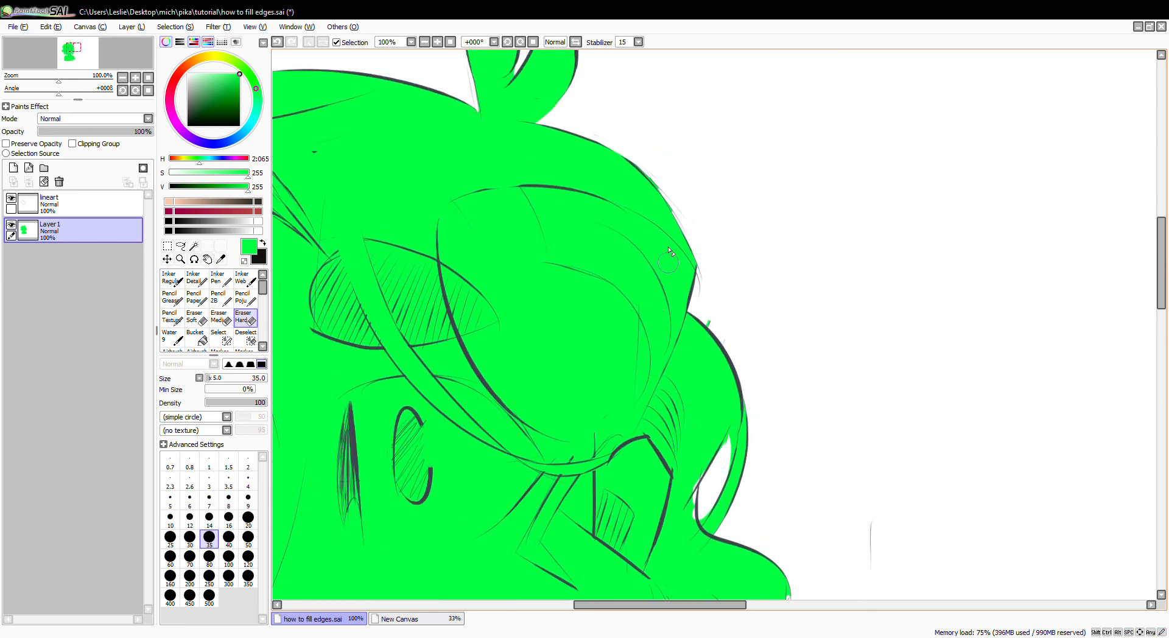
drag(664, 239, 573, 181)
key(Home)
Step: Erase curved slivers of green between the lower left hair strands beside the cheek and above the small curl
ctrl+click(533, 377)
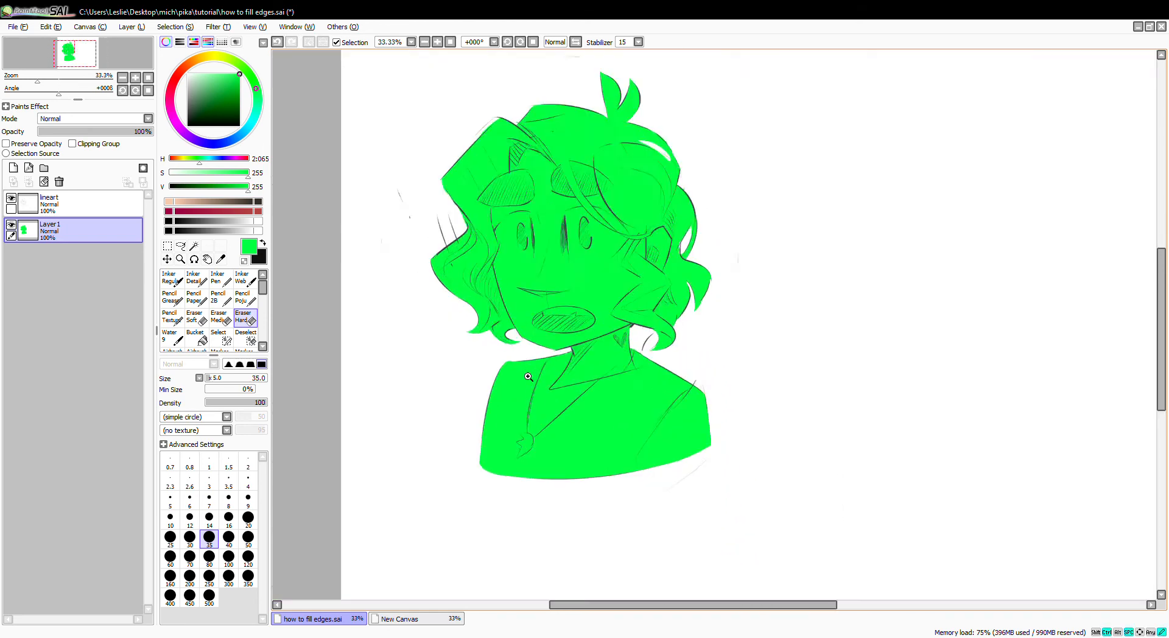
ctrl+click(516, 377)
mouse_move(460, 250)
mouse_down()
mouse_move(478, 218)
mouse_move(468, 252)
mouse_up()
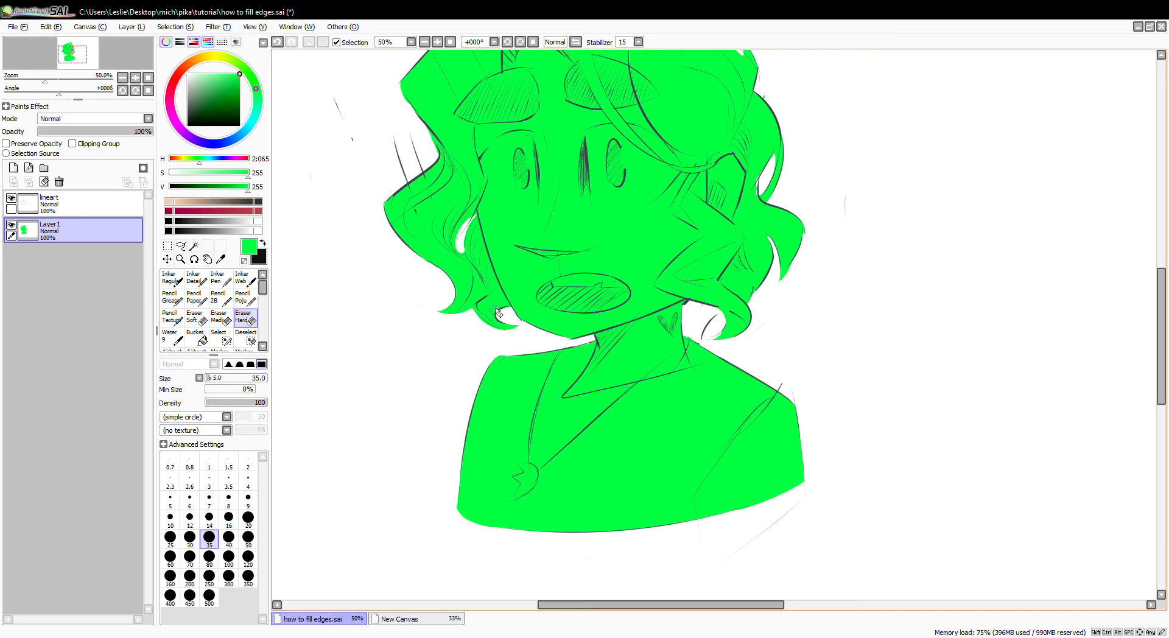
drag(499, 318, 497, 274)
key(ctrl+z)
drag(495, 316, 496, 286)
key(Home)
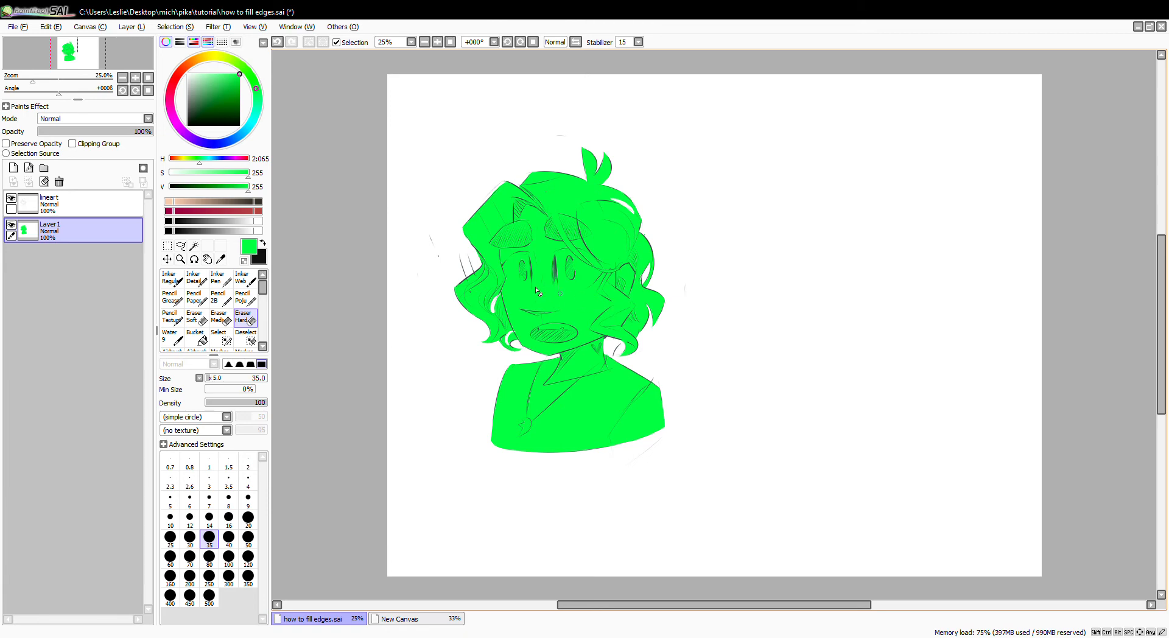
Step: Erase curved slivers of green along the outer lower left hair lock, discarding the trial stroke beside the cheek
ctrl+click(493, 313)
ctrl+click(493, 314)
ctrl+click(493, 313)
drag(527, 360, 530, 240)
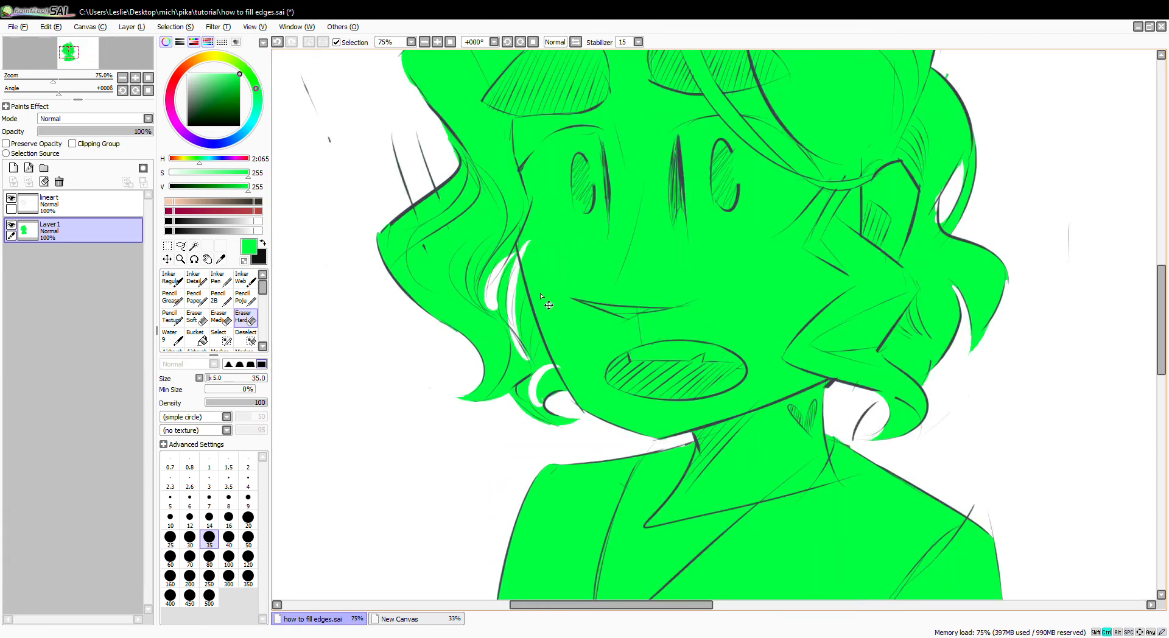
key(ctrl+z)
drag(454, 297, 435, 403)
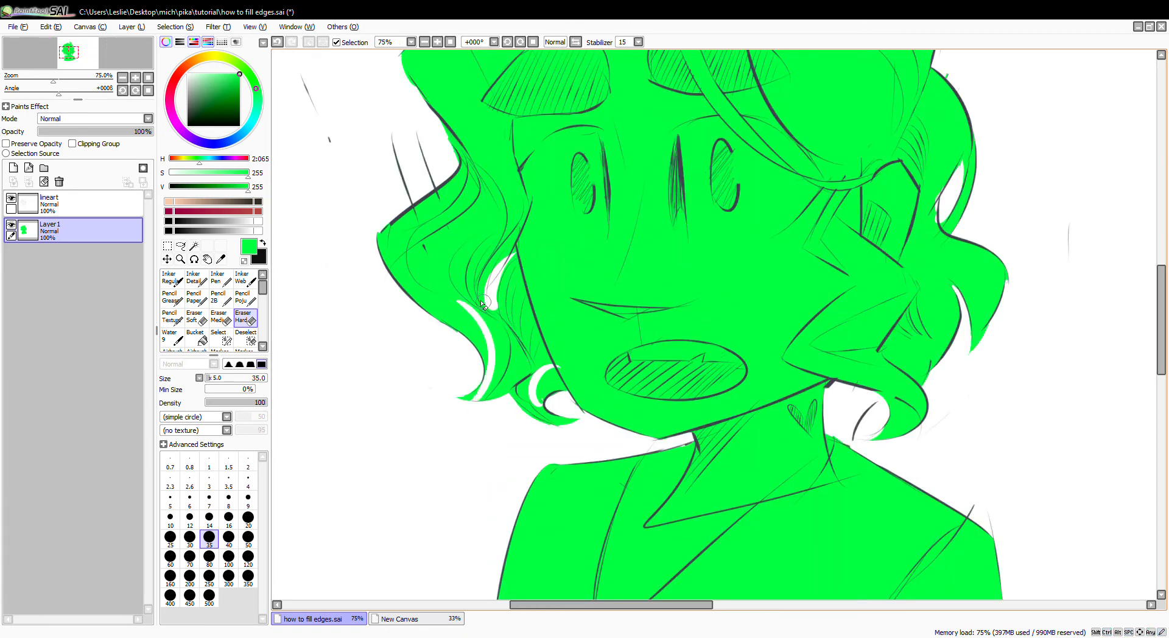
drag(449, 299, 464, 410)
key(Home)
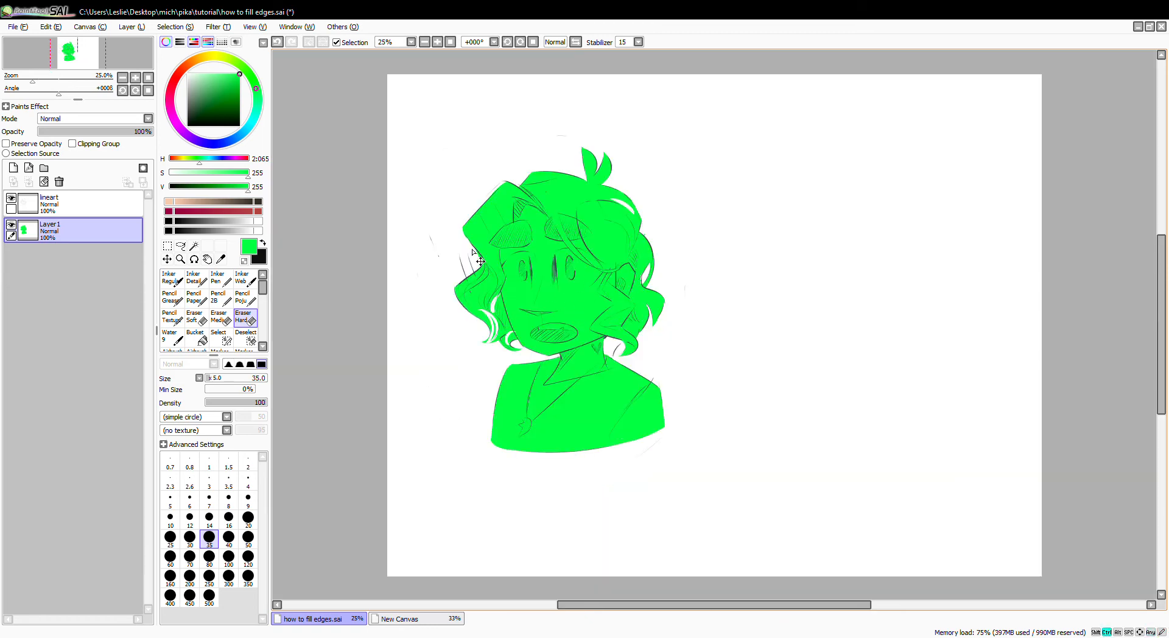
Step: Examine the edge of the green fill up close along the left hair outline
ctrl+click(451, 261)
ctrl+click(451, 261)
key(Home)
ctrl+click(518, 239)
ctrl+click(517, 239)
ctrl+click(414, 216)
ctrl+click(414, 215)
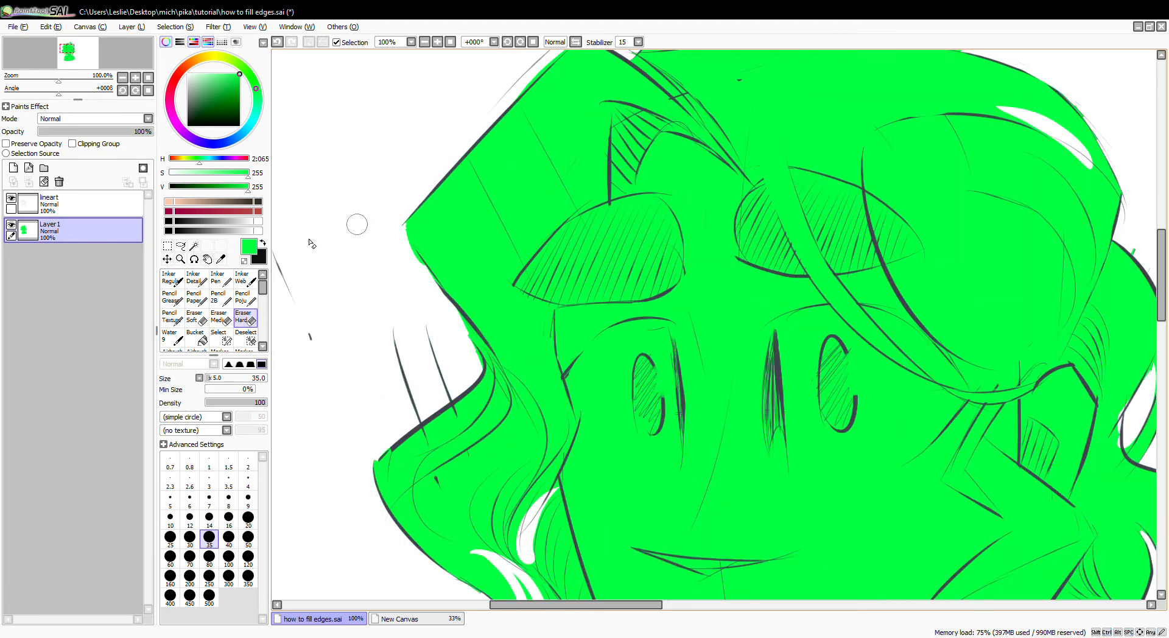
key(Home)
Step: Hide the green fill and paint thick black strokes along the left and right hair outlines on the lineart layer with Inker Web at size 84
click(10, 225)
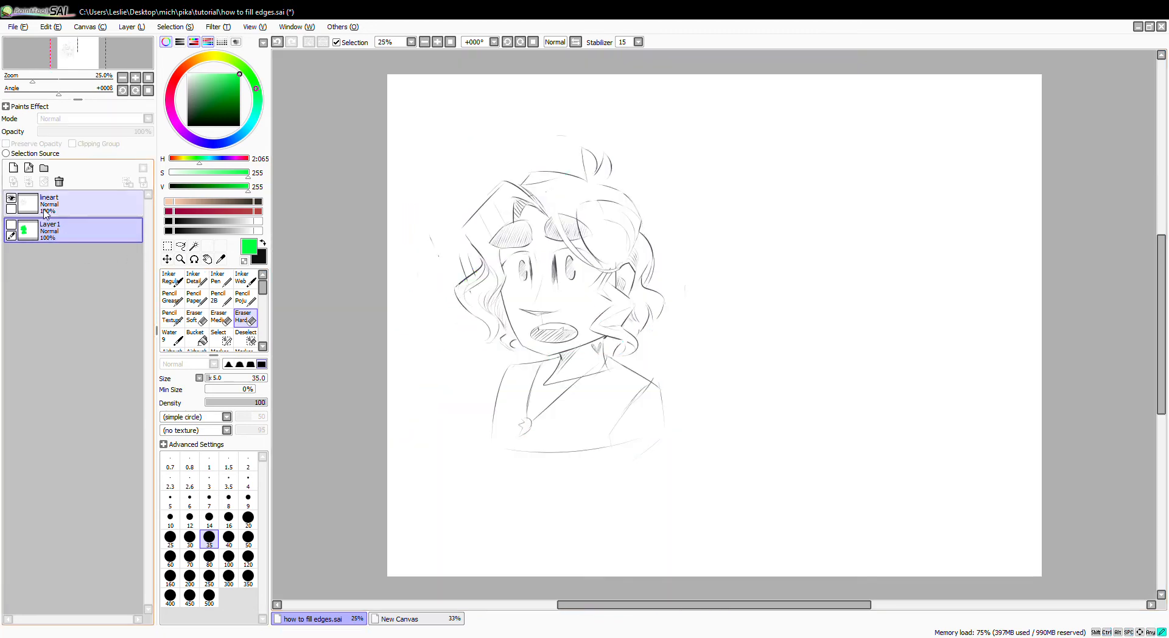
click(73, 204)
click(245, 278)
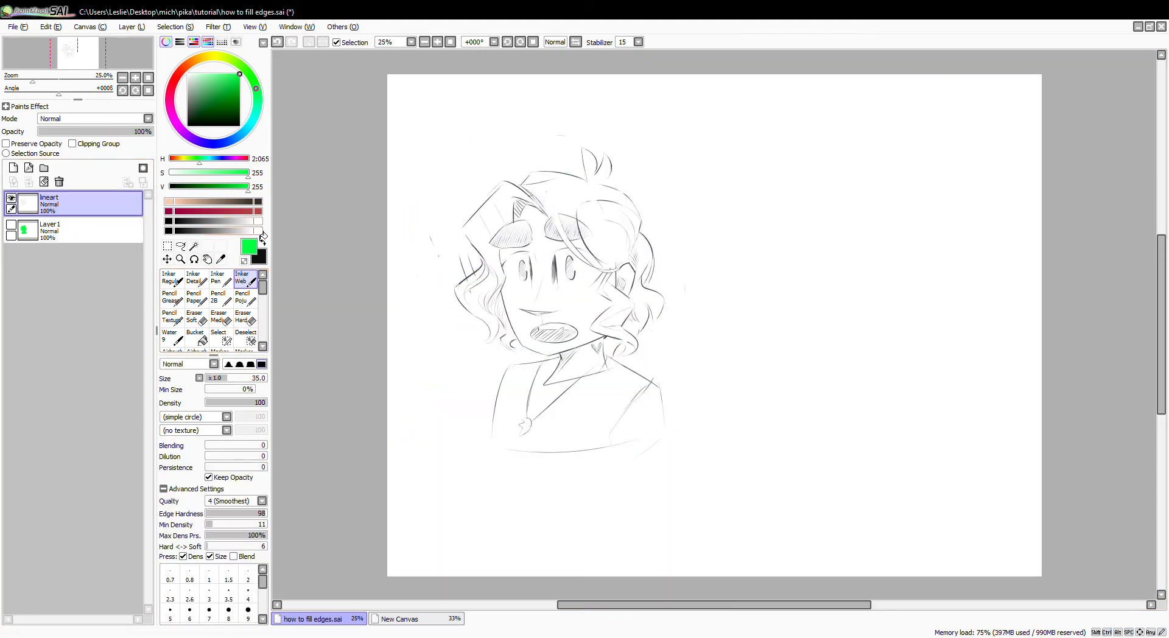
click(263, 237)
drag(230, 378, 258, 378)
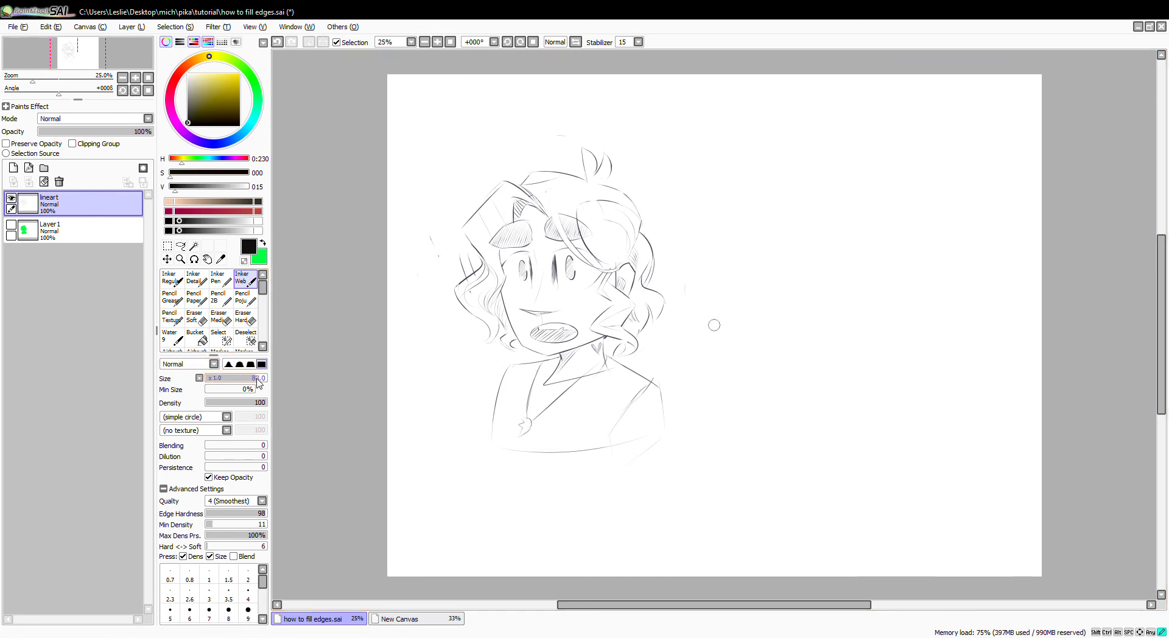
mouse_move(504, 180)
mouse_down()
mouse_move(456, 226)
mouse_move(447, 252)
mouse_up()
key(ctrl+z)
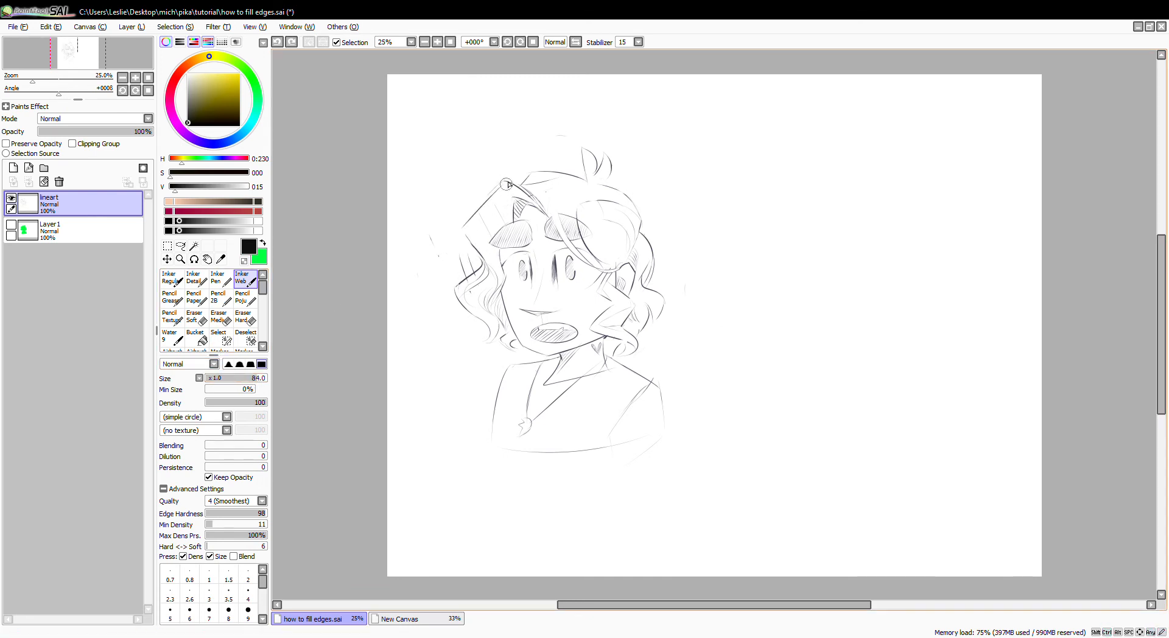
mouse_move(506, 182)
mouse_down()
mouse_move(455, 239)
mouse_move(480, 273)
mouse_move(447, 303)
mouse_move(481, 327)
mouse_up()
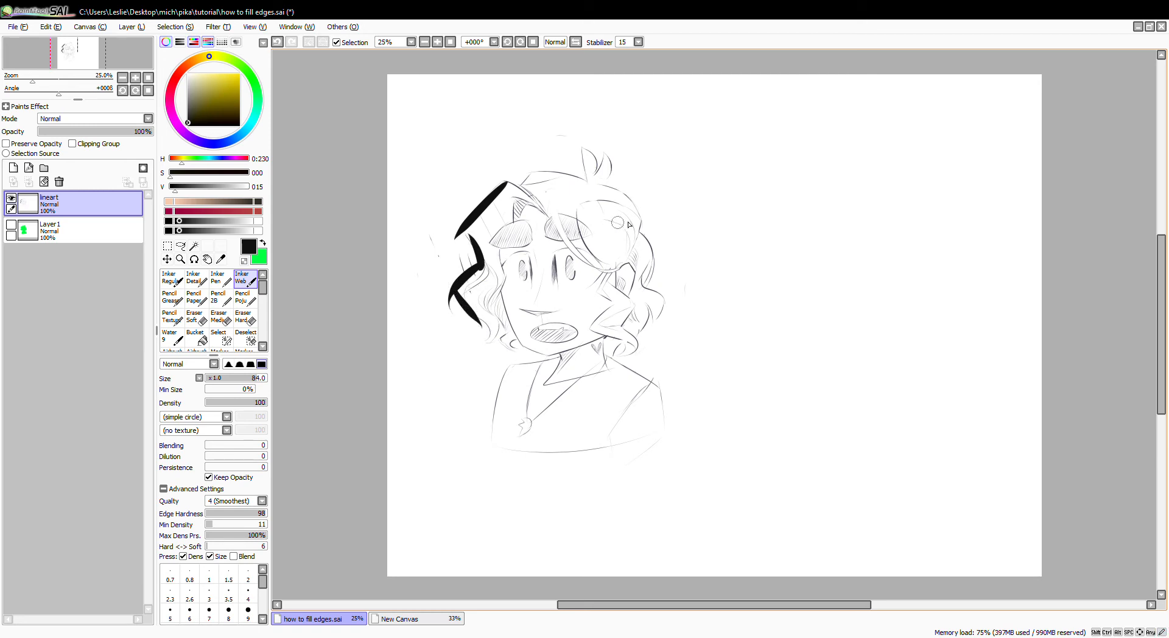
mouse_move(603, 184)
mouse_down()
mouse_move(616, 185)
mouse_move(623, 255)
mouse_move(656, 287)
mouse_up()
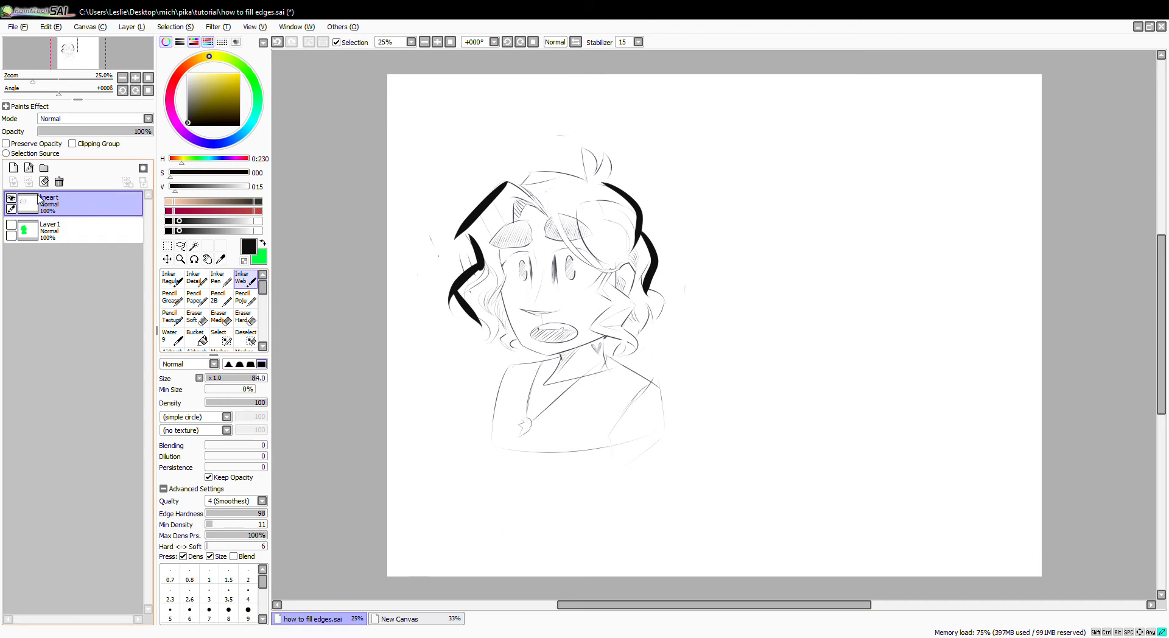
Step: Duplicate the lineart layer, hide the original, and close the hair and face outline on the copy with thick dark red strokes
drag(15, 170, 13, 169)
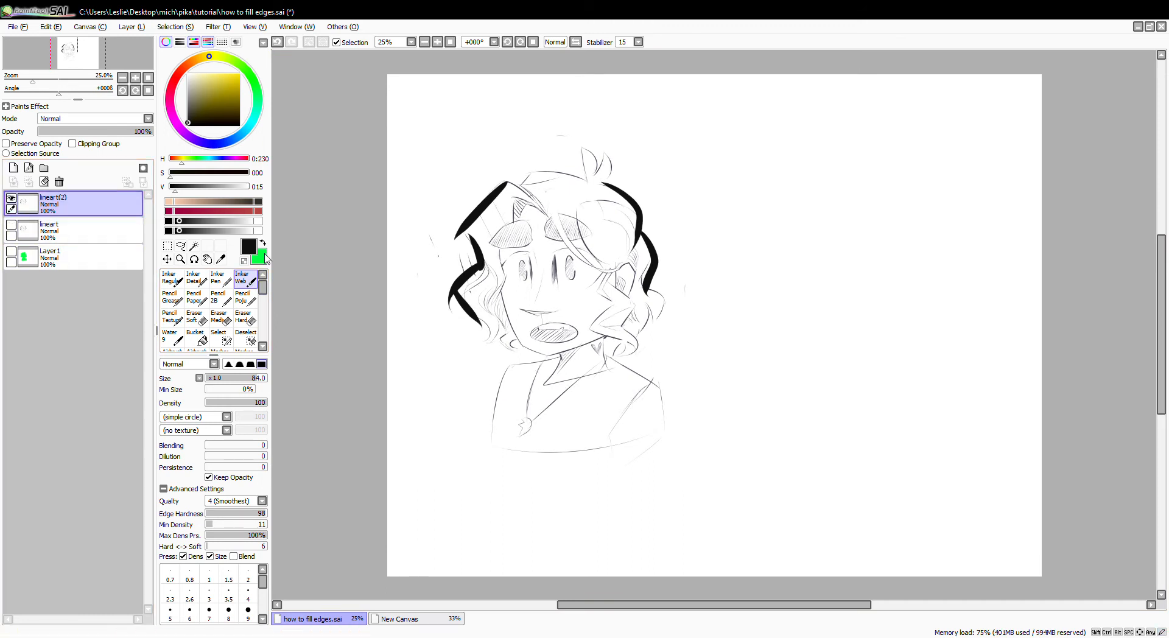
click(257, 103)
click(238, 94)
drag(237, 64, 186, 65)
scroll(517, 183, up, 1)
mouse_move(494, 185)
mouse_down()
mouse_move(528, 200)
mouse_move(546, 169)
mouse_move(609, 189)
mouse_move(613, 159)
mouse_move(623, 186)
mouse_move(639, 167)
mouse_up()
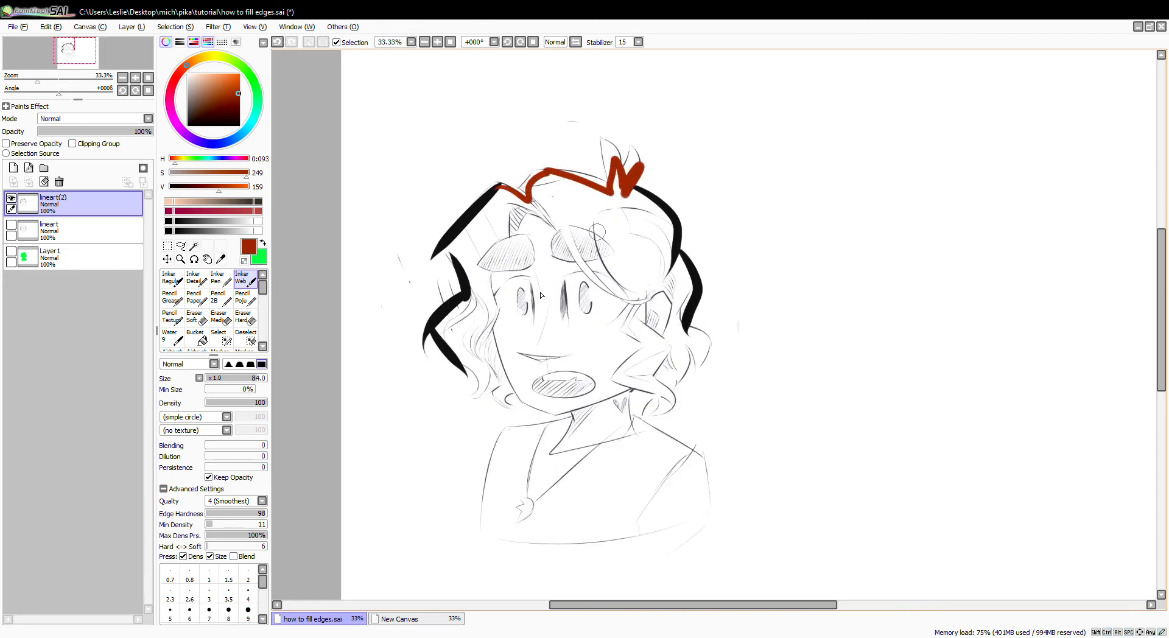
mouse_move(445, 250)
mouse_down()
mouse_move(469, 376)
mouse_move(459, 394)
mouse_move(491, 378)
mouse_move(494, 406)
mouse_move(509, 414)
mouse_move(512, 390)
mouse_move(544, 412)
mouse_move(613, 408)
mouse_move(640, 389)
mouse_move(658, 404)
mouse_move(653, 363)
mouse_move(664, 356)
mouse_move(676, 379)
mouse_move(680, 329)
mouse_move(695, 345)
mouse_move(681, 322)
mouse_up()
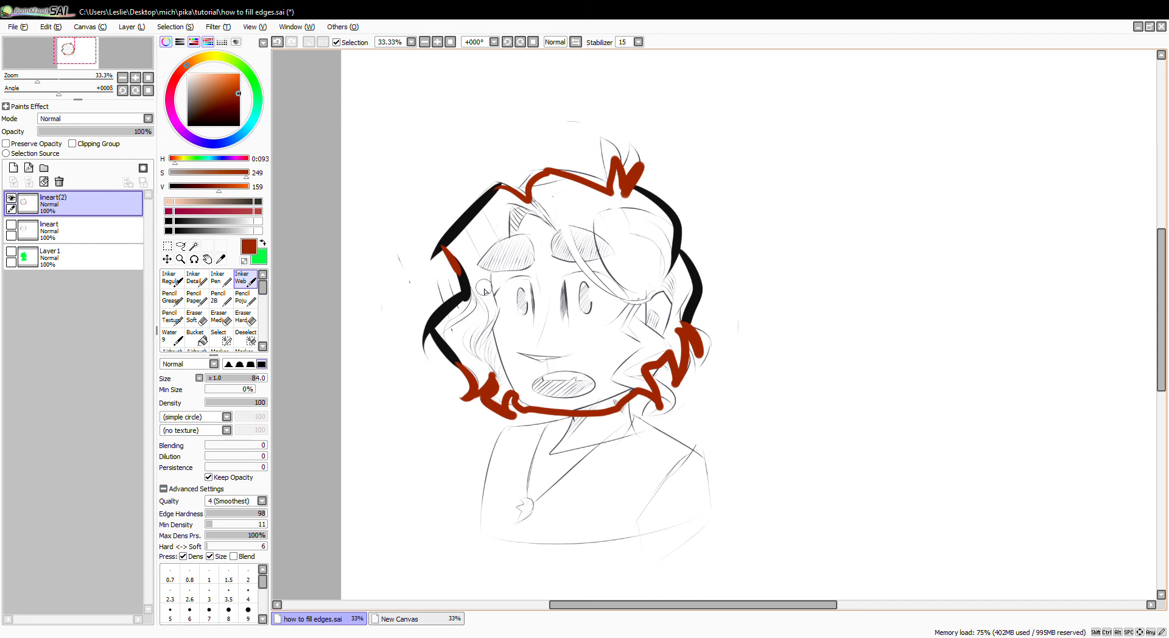
Step: Select the background around the thickly outlined head with the Magic Wand
click(193, 246)
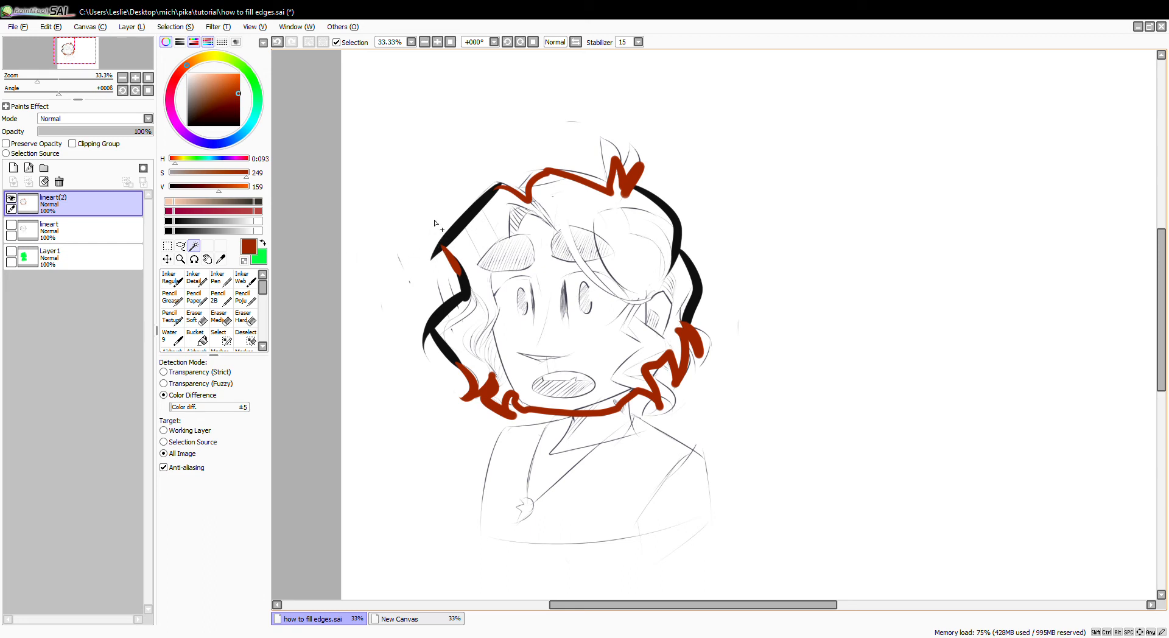
click(448, 207)
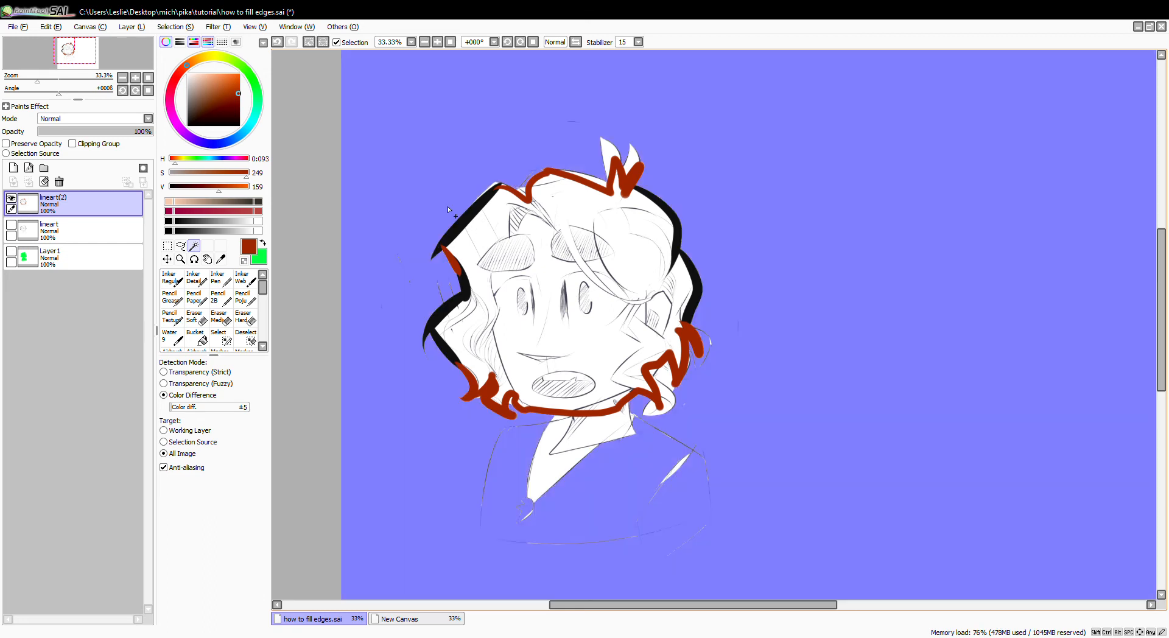
Step: Examine the background selection's edge up close along the thick black left hair outline and clear the selection
key(ctrl+space)
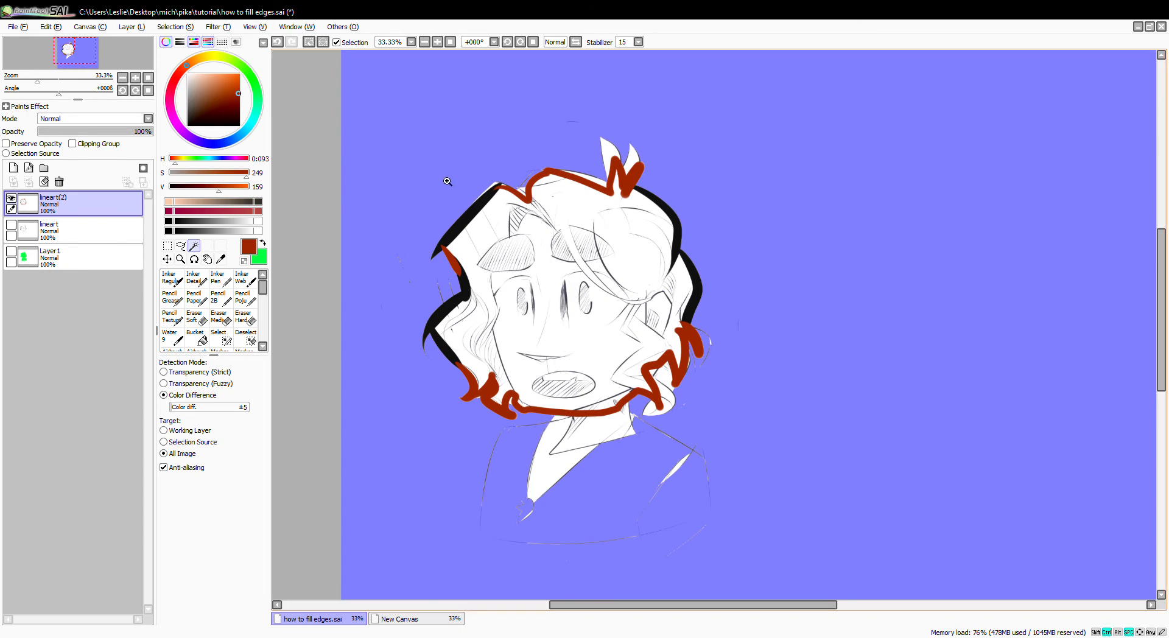
ctrl+click(458, 223)
ctrl+click(457, 225)
ctrl+click(456, 229)
ctrl+click(447, 228)
ctrl+click(445, 228)
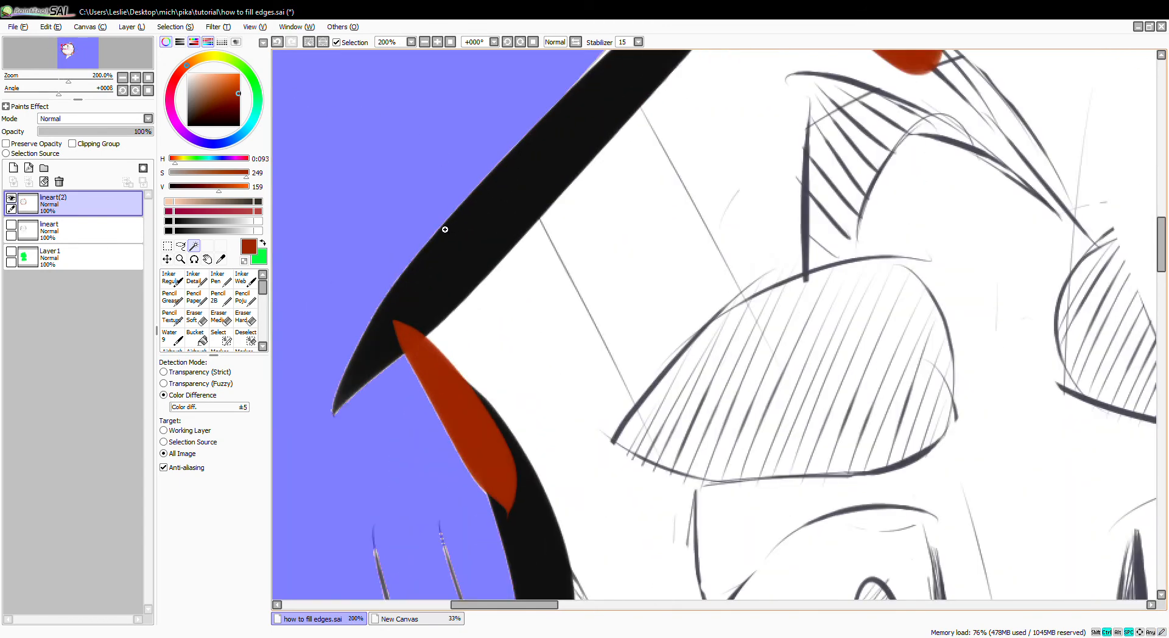
ctrl+click(444, 229)
ctrl+click(444, 229)
ctrl+click(444, 229)
click(180, 26)
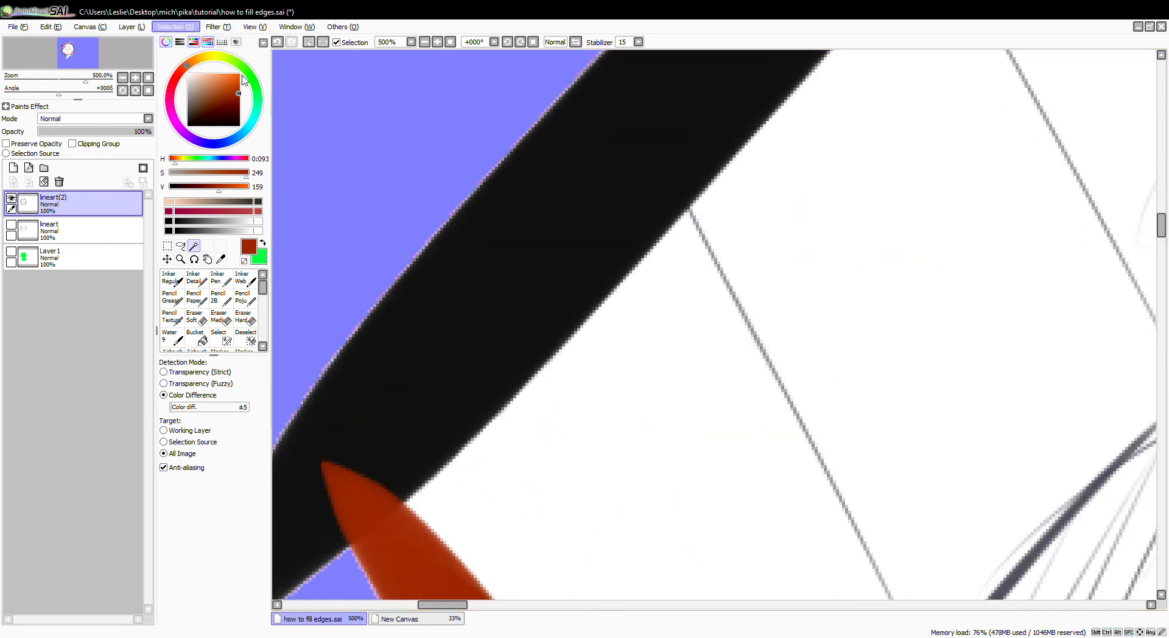
click(259, 76)
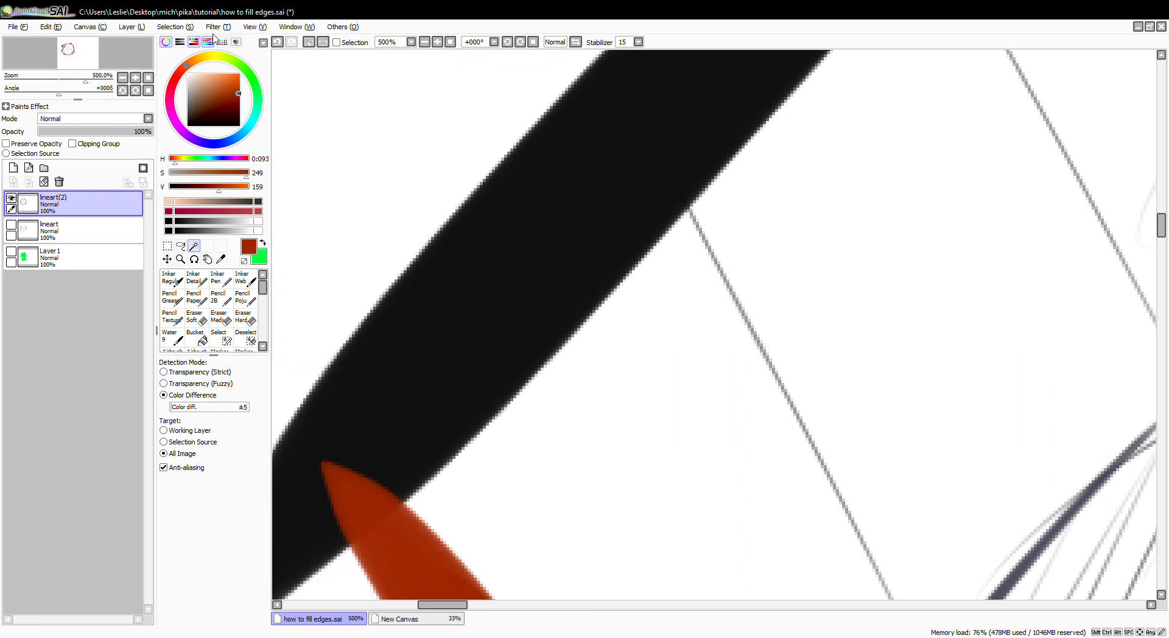
click(183, 26)
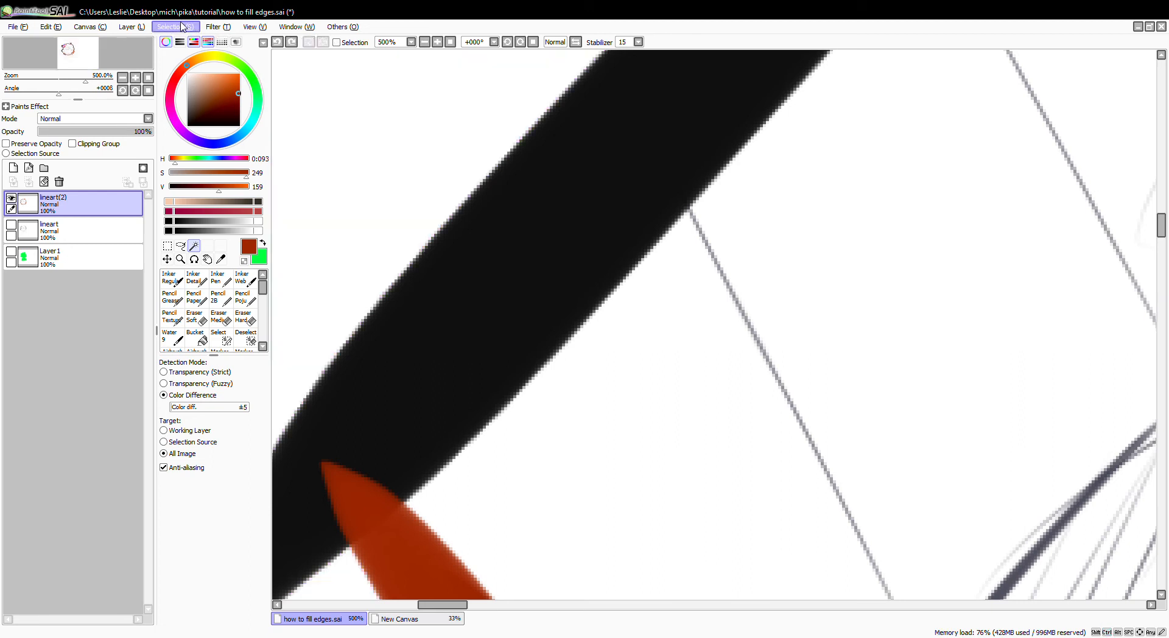
click(171, 245)
click(167, 246)
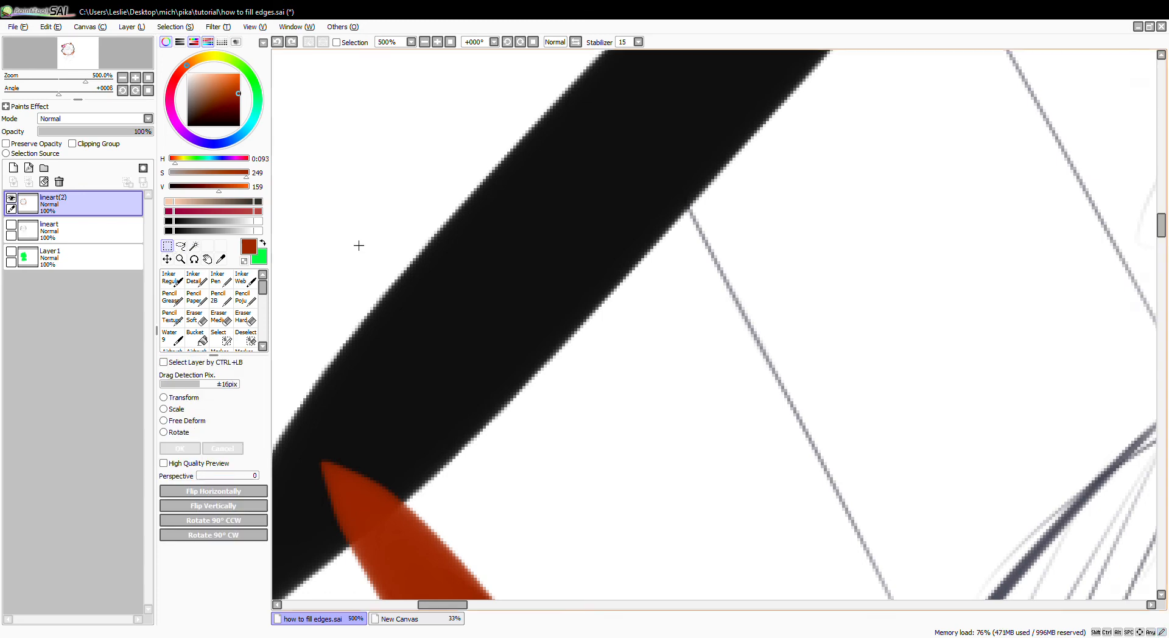
Step: Reselect the background around the head with the Magic Wand and invert the selection to cover the character
key(Home)
click(193, 245)
click(398, 156)
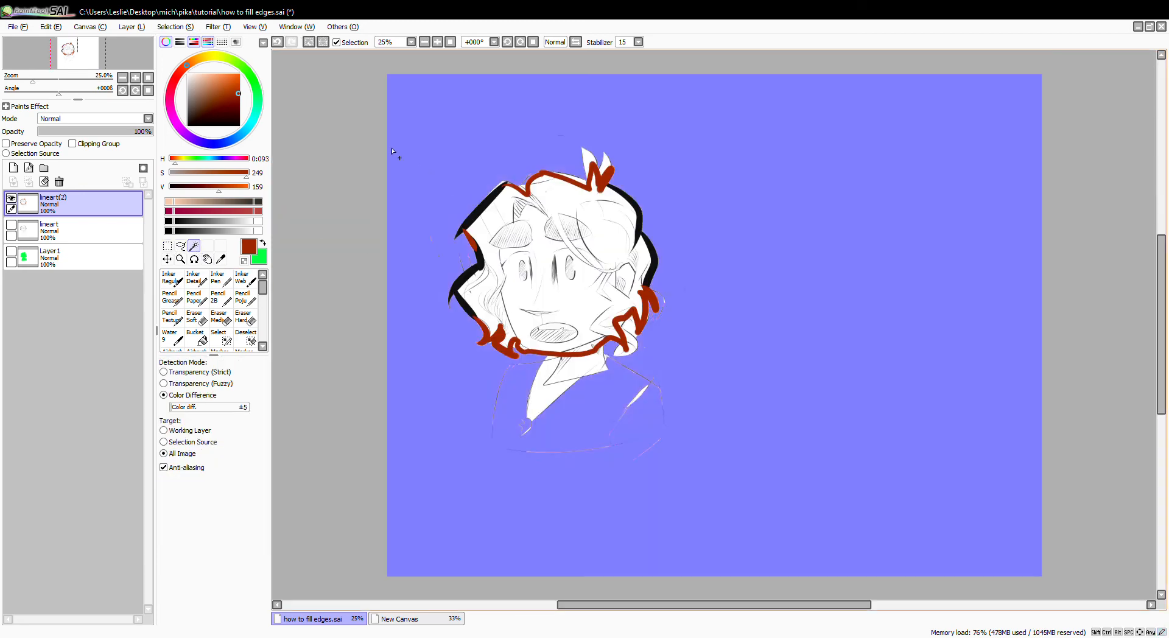
click(182, 27)
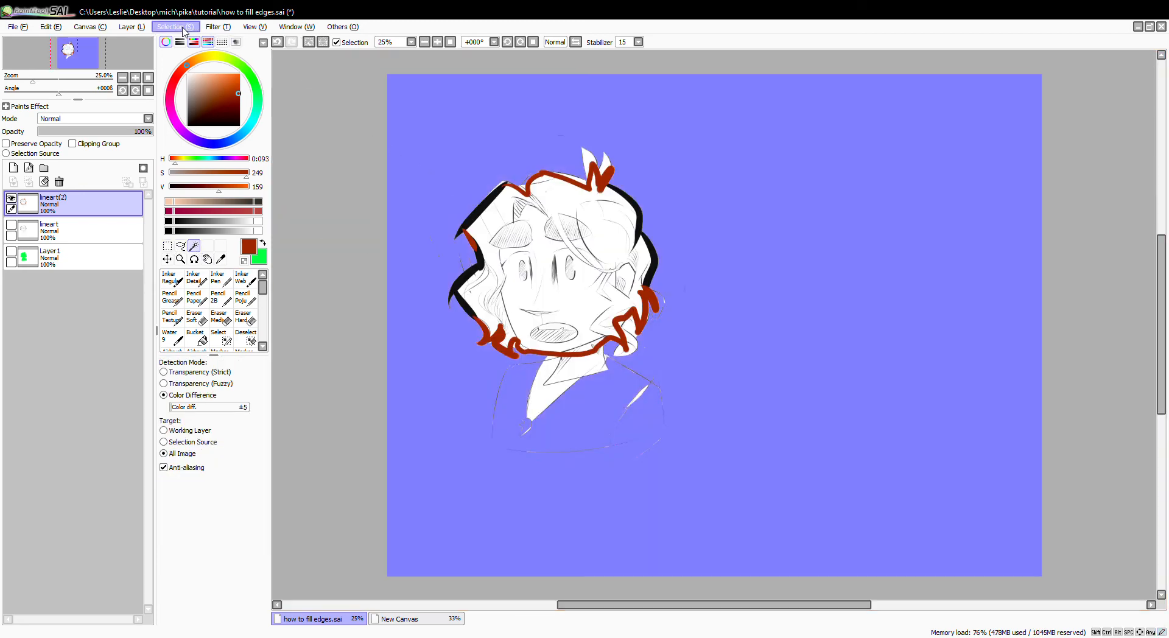
click(265, 87)
click(182, 31)
click(232, 58)
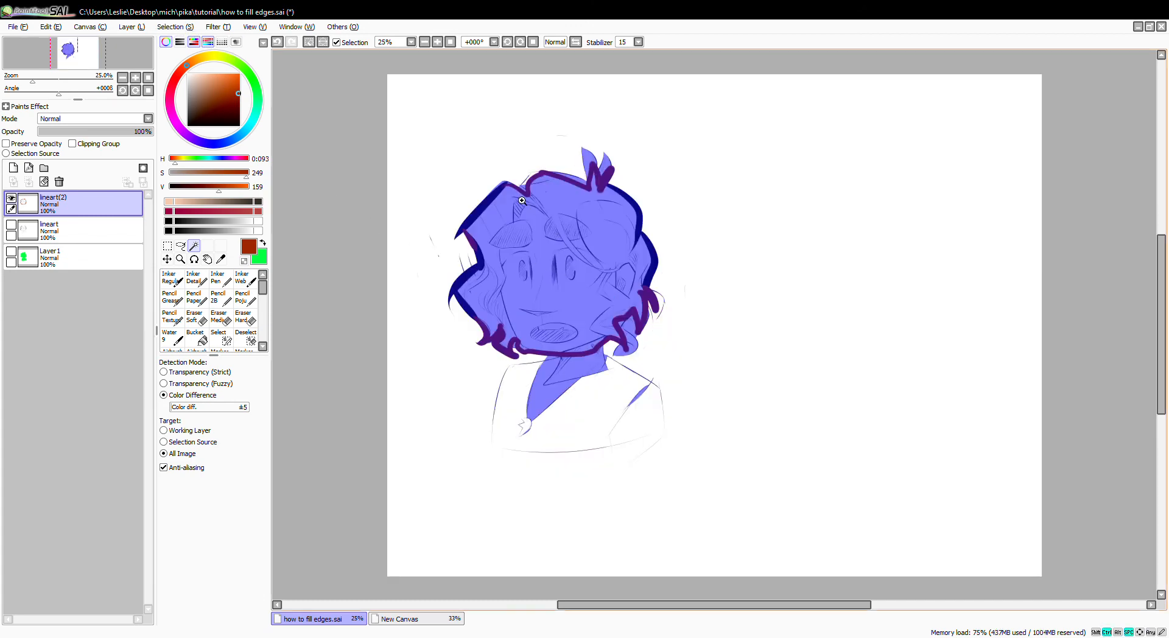
Step: Add a new layer directly above the original lineart layer, fill the selection on it with bright green, and deselect
scroll(522, 200, up, 3)
click(61, 230)
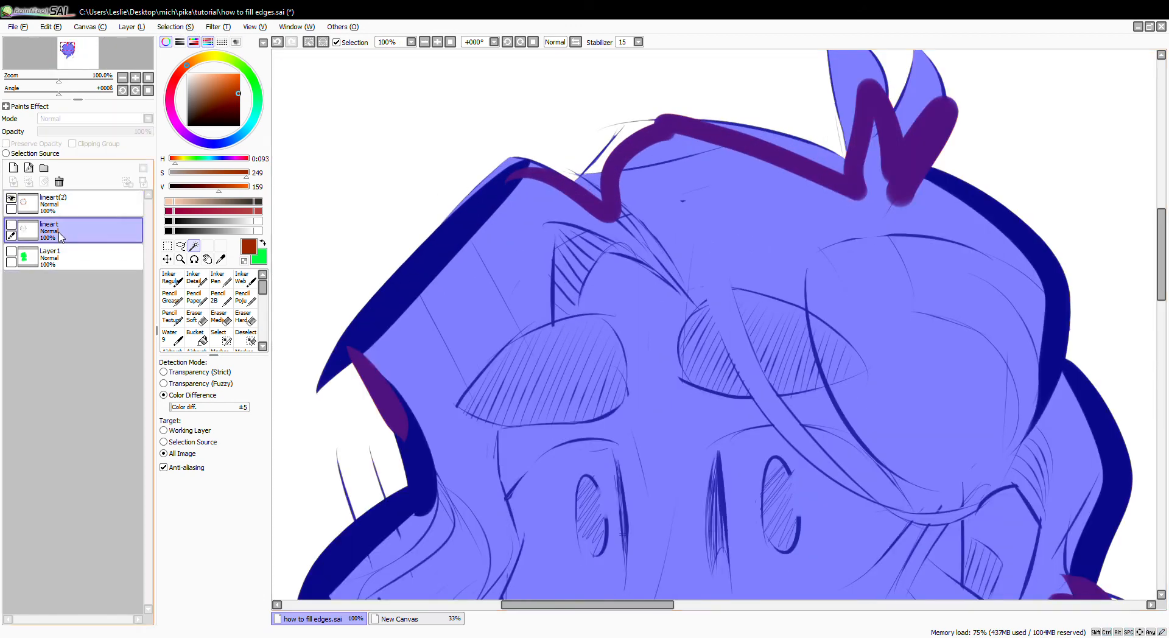
click(13, 168)
click(263, 243)
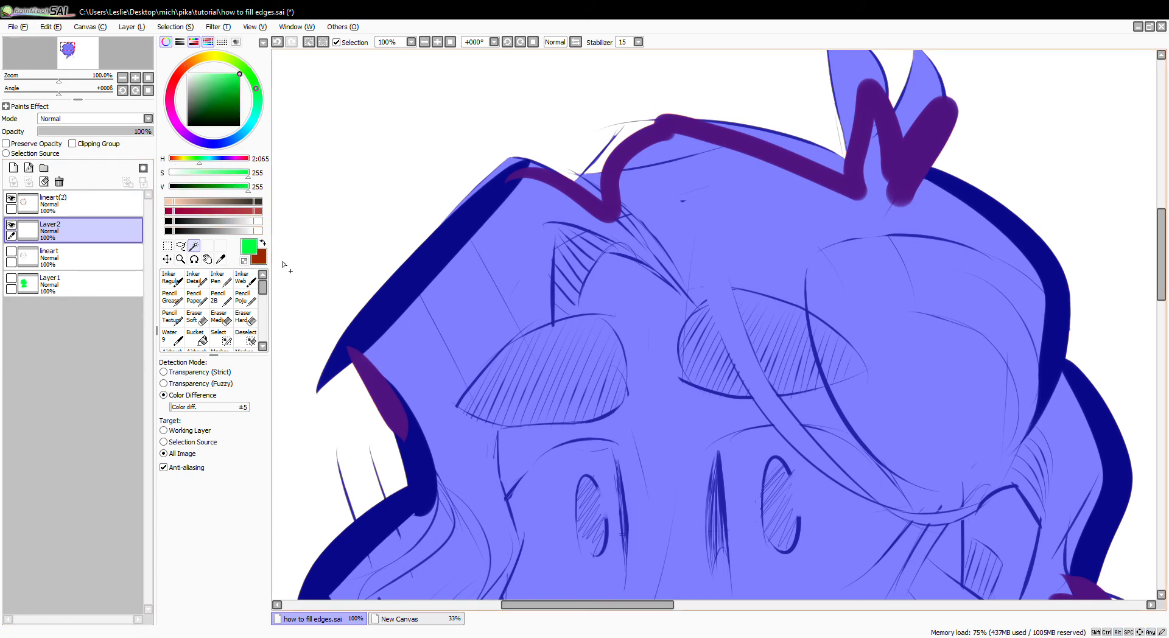
key(alt+BackSpace)
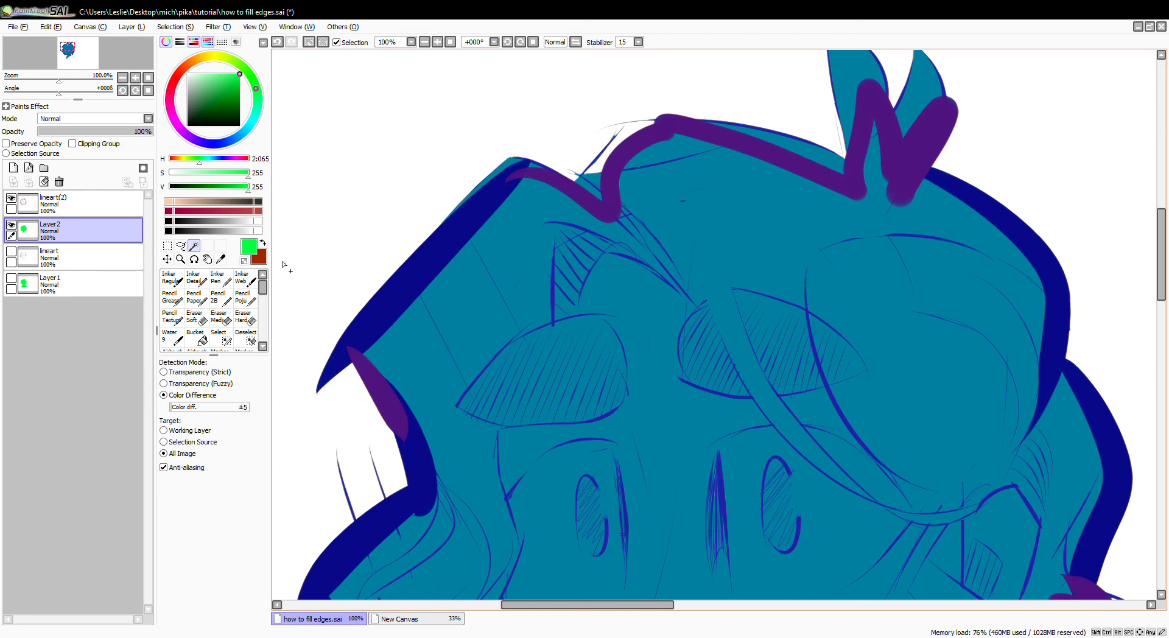
click(167, 246)
click(326, 238)
key(Home)
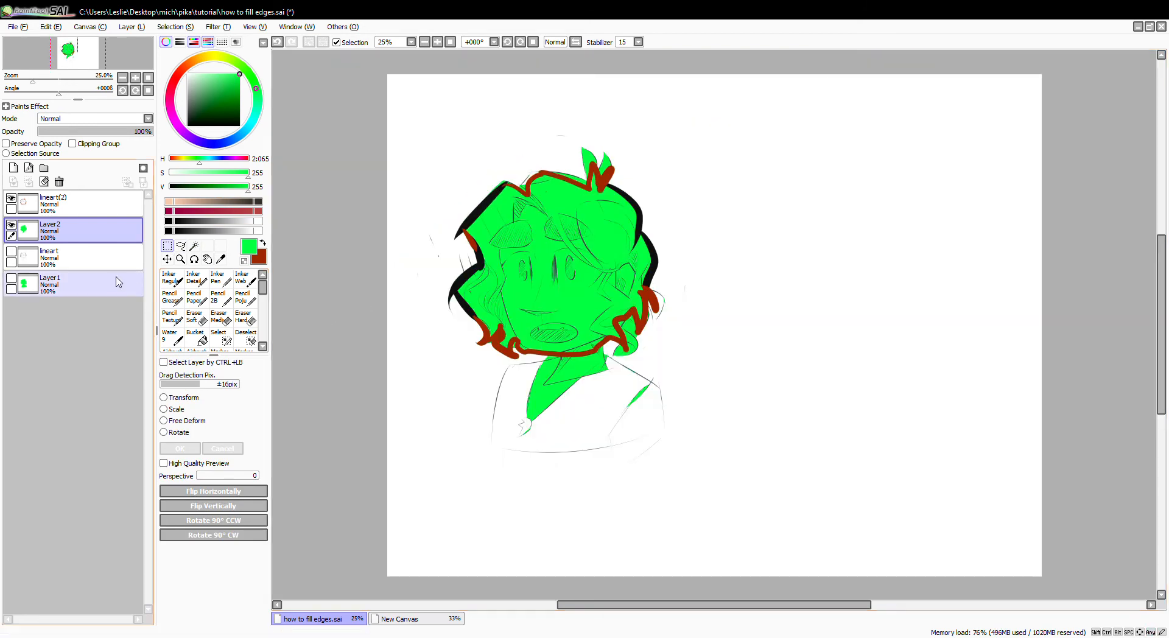
Step: Hide the lineart(2) copy, move the original lineart layer above the new green fill layer, and show it
click(10, 200)
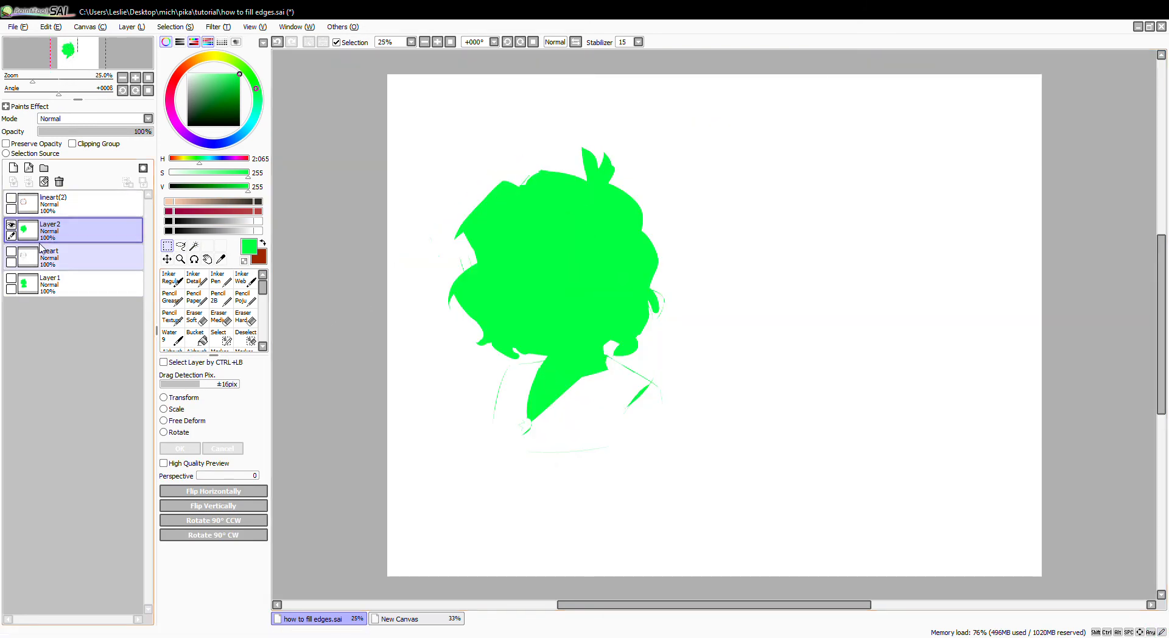
drag(56, 255, 71, 224)
click(11, 224)
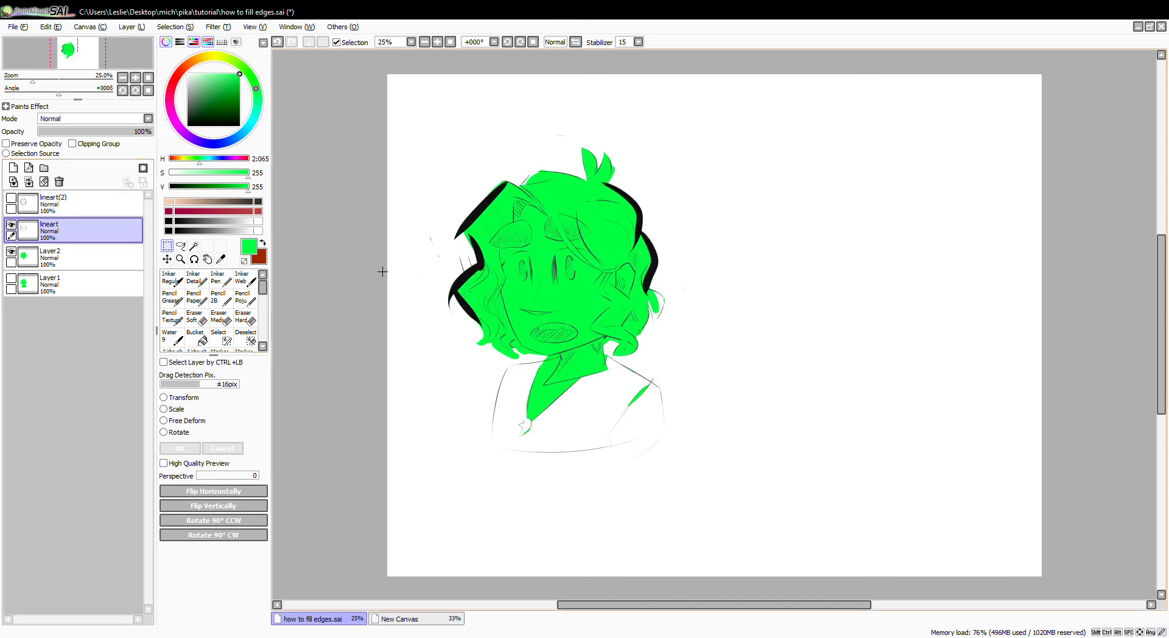
ctrl+click(477, 224)
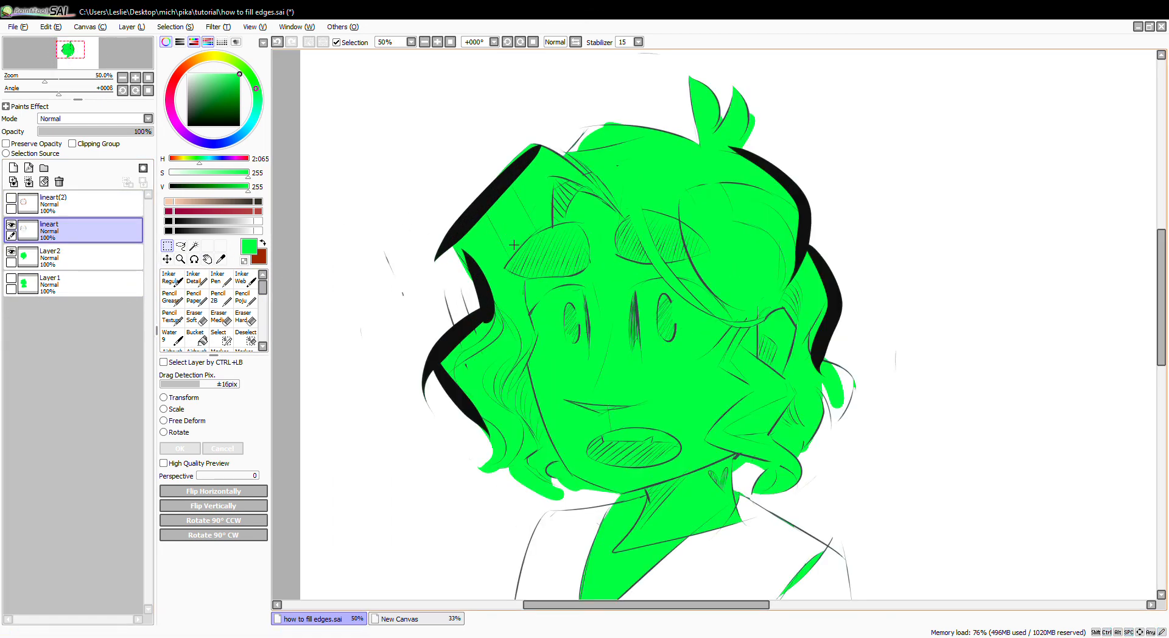
drag(519, 251, 451, 278)
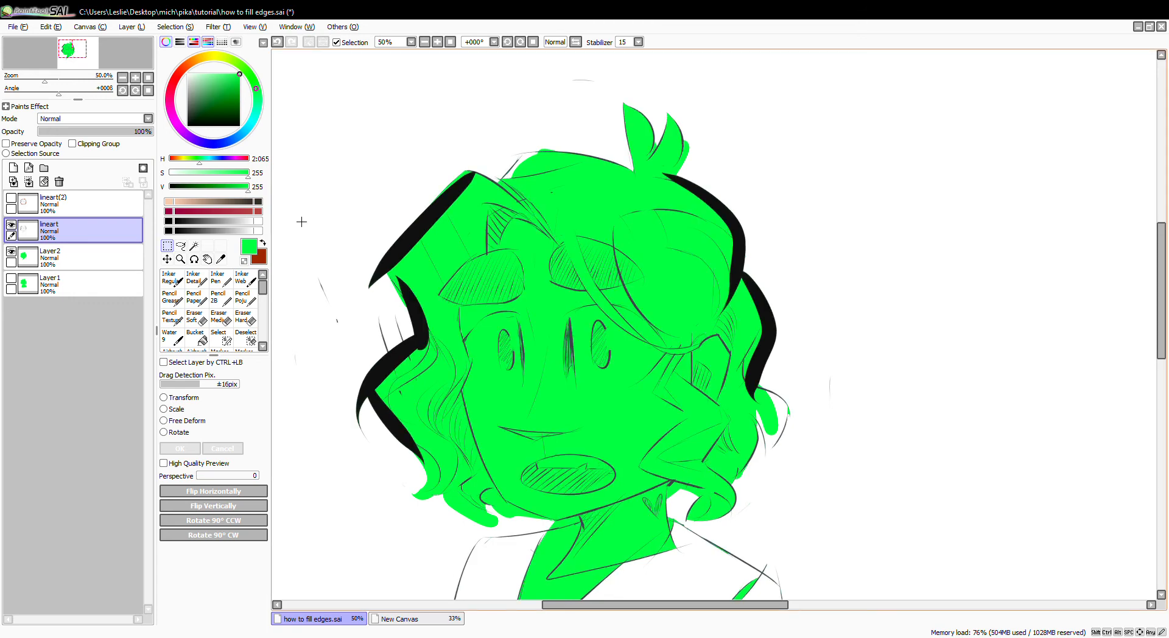
Step: Load the opaque pixels of the lineart layer as a selection
ctrl+shift+click(27, 231)
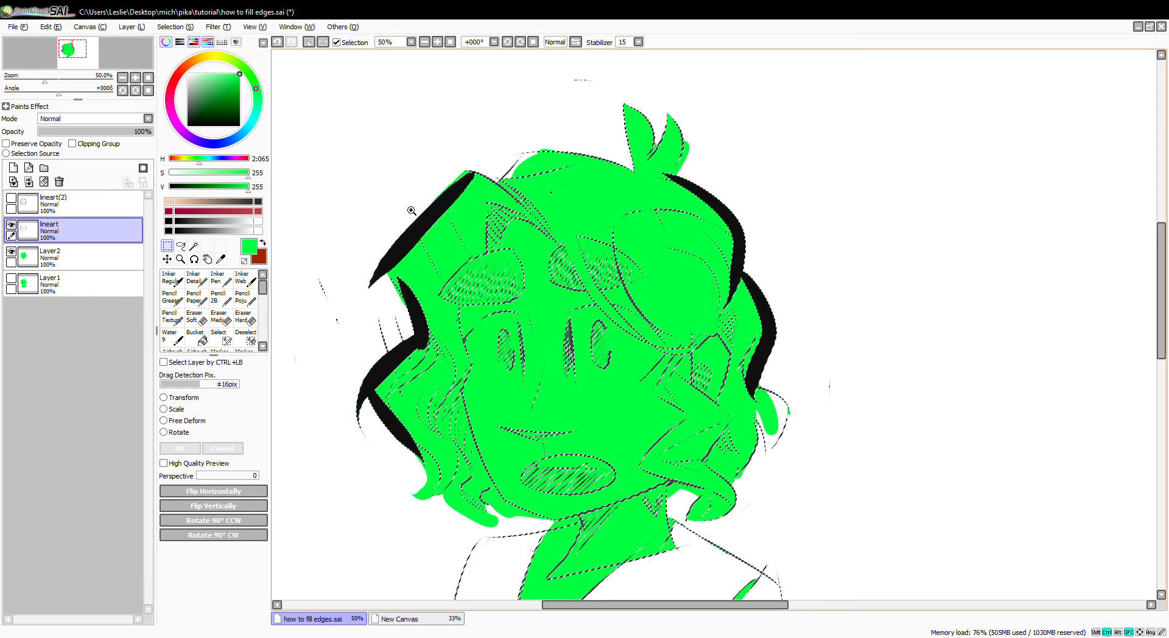
scroll(410, 212, up, 3)
scroll(429, 268, down, 4)
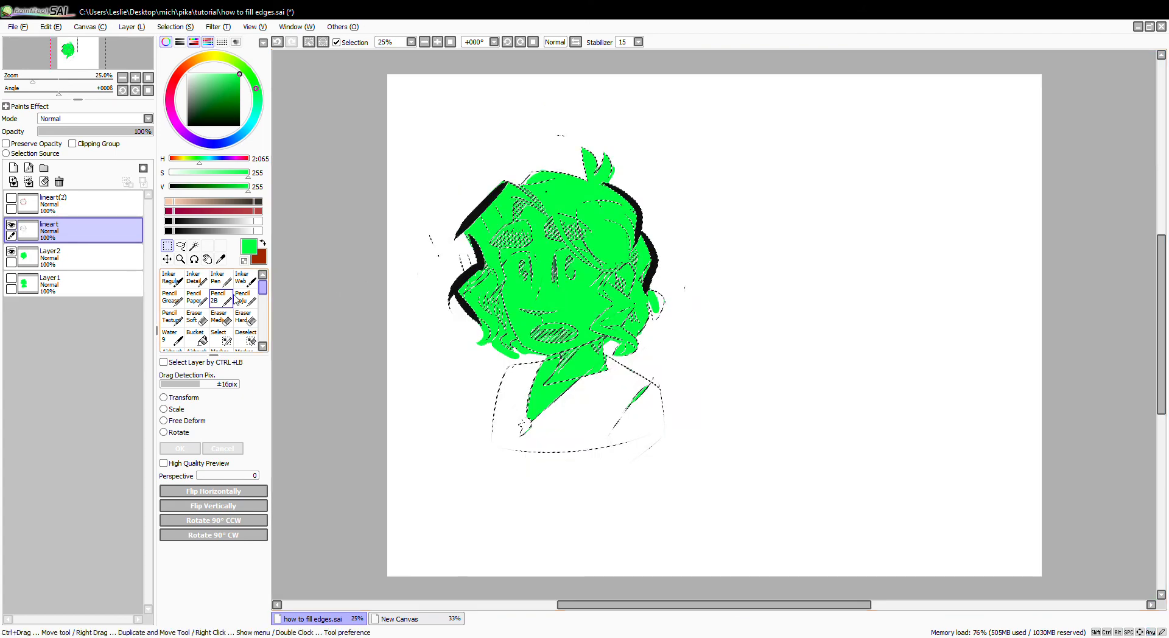
scroll(451, 229, up, 3)
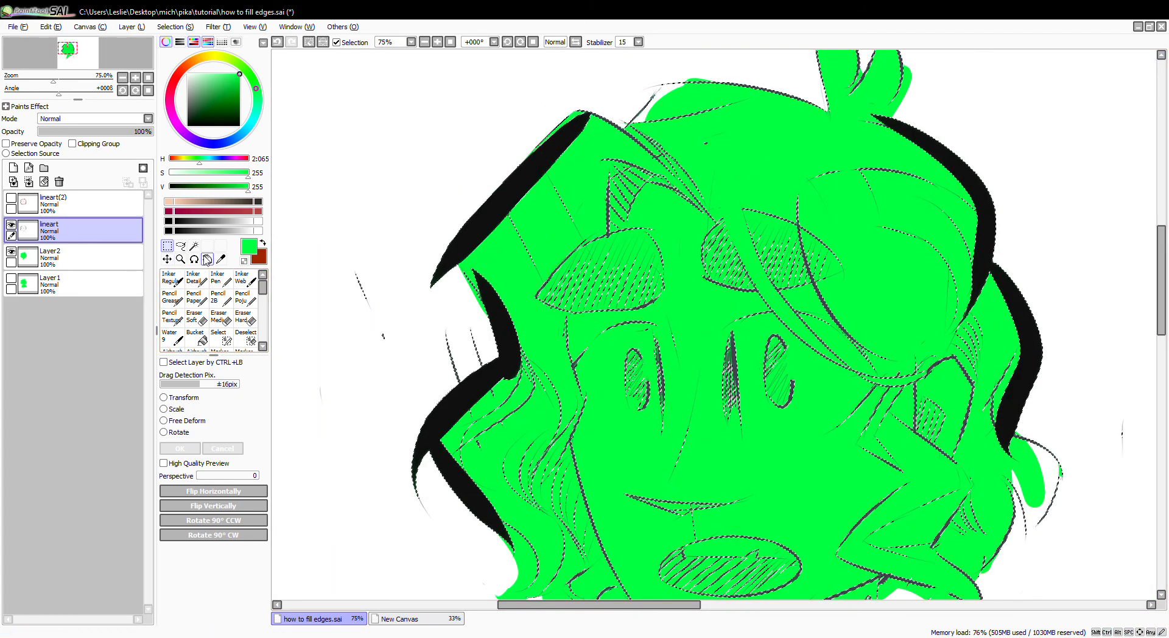
Step: Set up the Inker Regular brush with a slightly darkened cyan colour at size 335
click(179, 280)
click(251, 124)
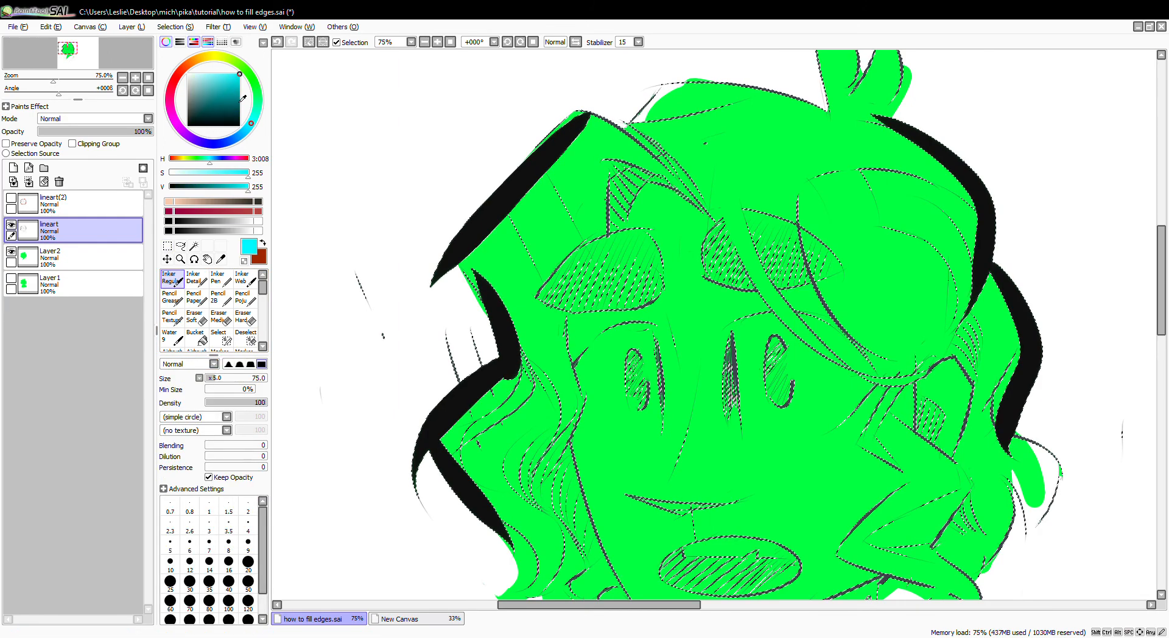
drag(240, 94, 240, 83)
click(247, 378)
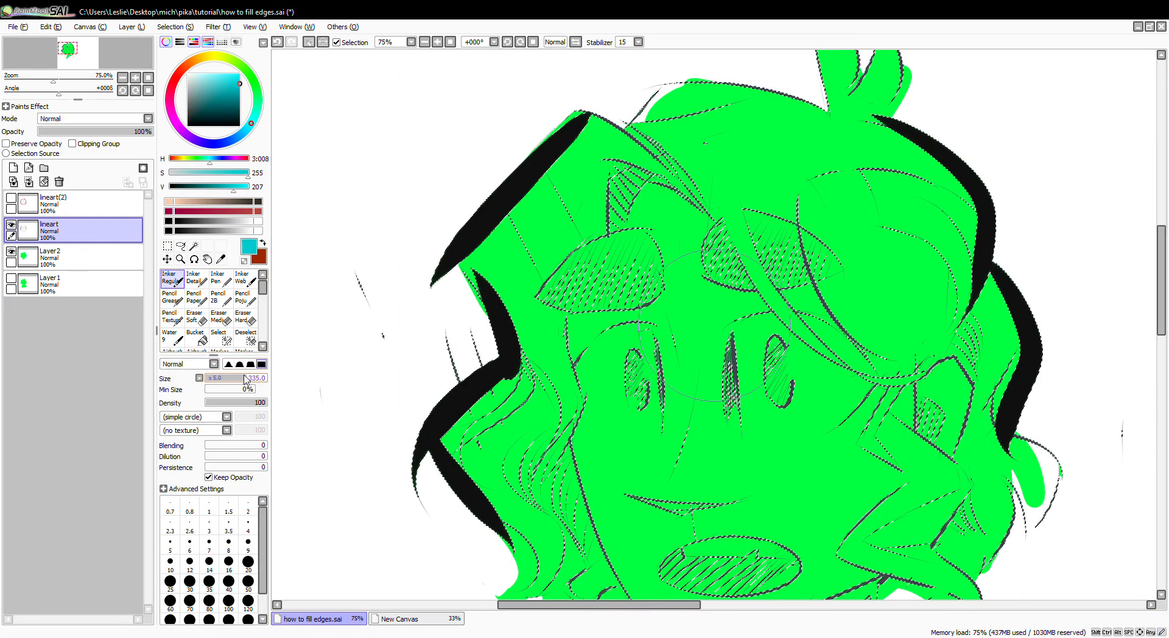
click(29, 144)
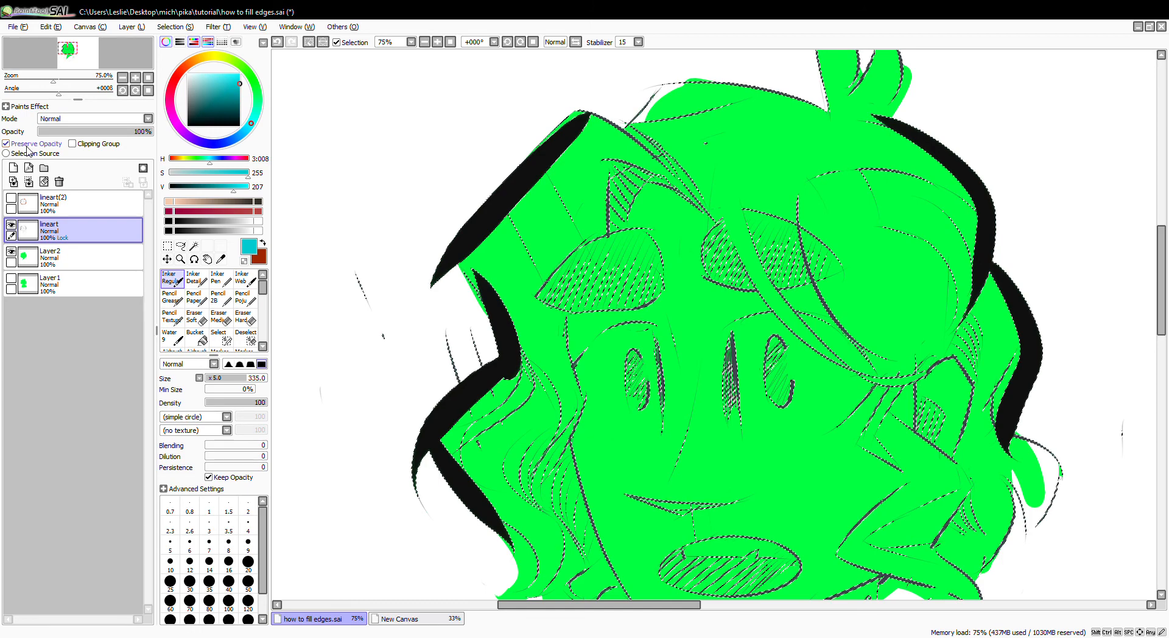
click(26, 145)
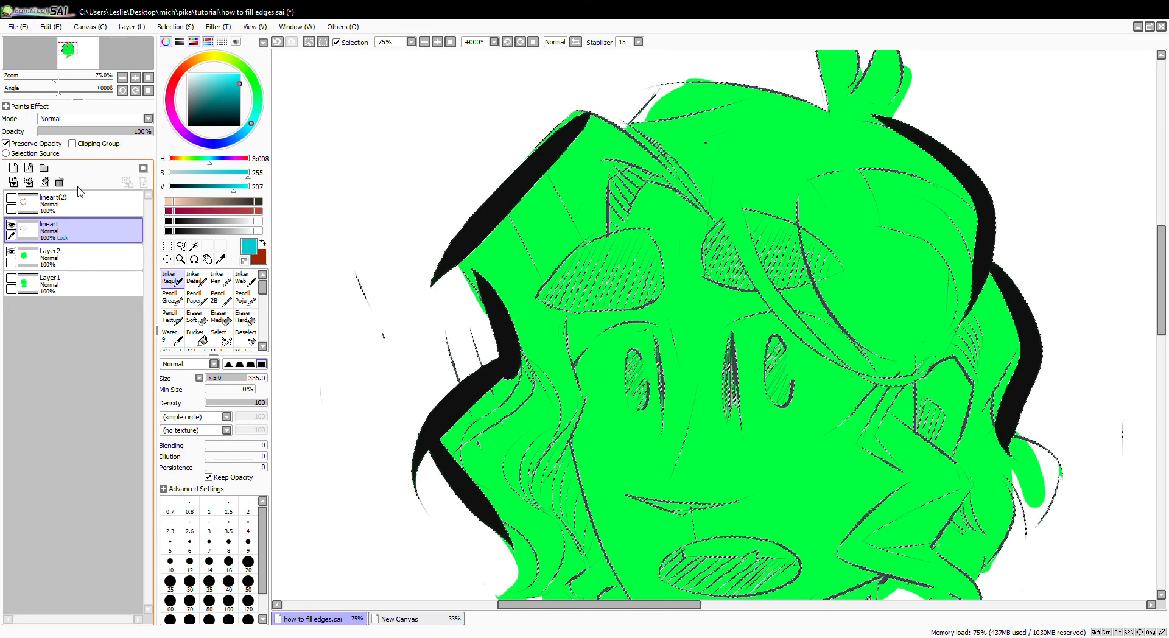
click(6, 144)
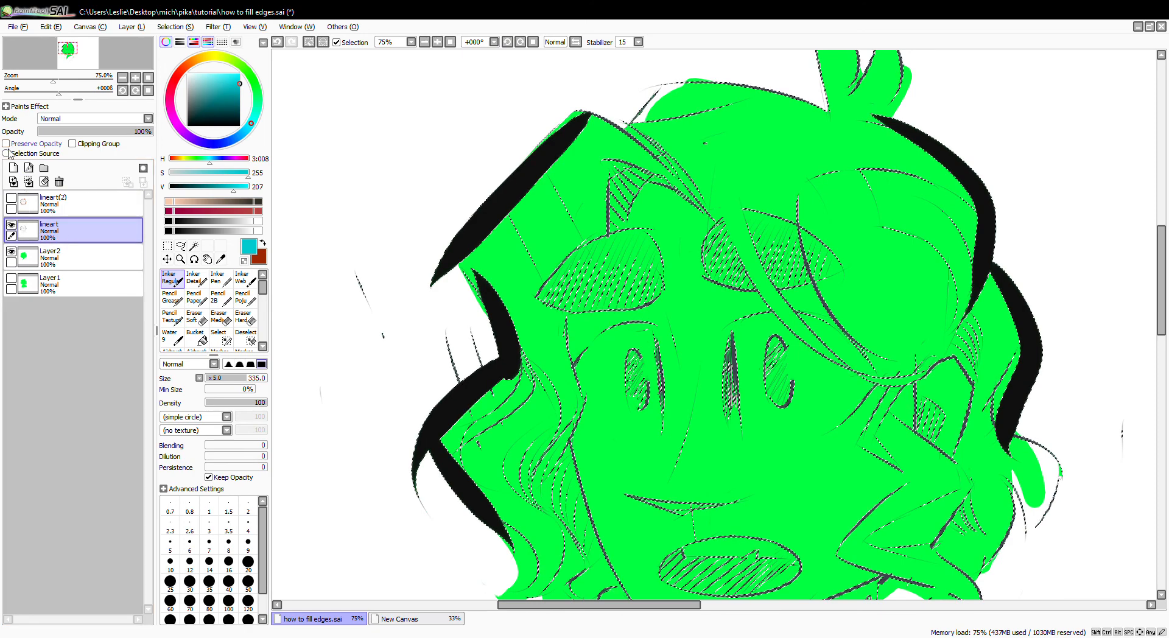
Step: Add a new layer above the lineart, fill the line-shaped selection on it with cyan, and deselect
click(13, 167)
mouse_move(432, 285)
mouse_down()
mouse_move(538, 176)
mouse_move(522, 171)
mouse_up()
key(ctrl+z)
key(ctrl+f)
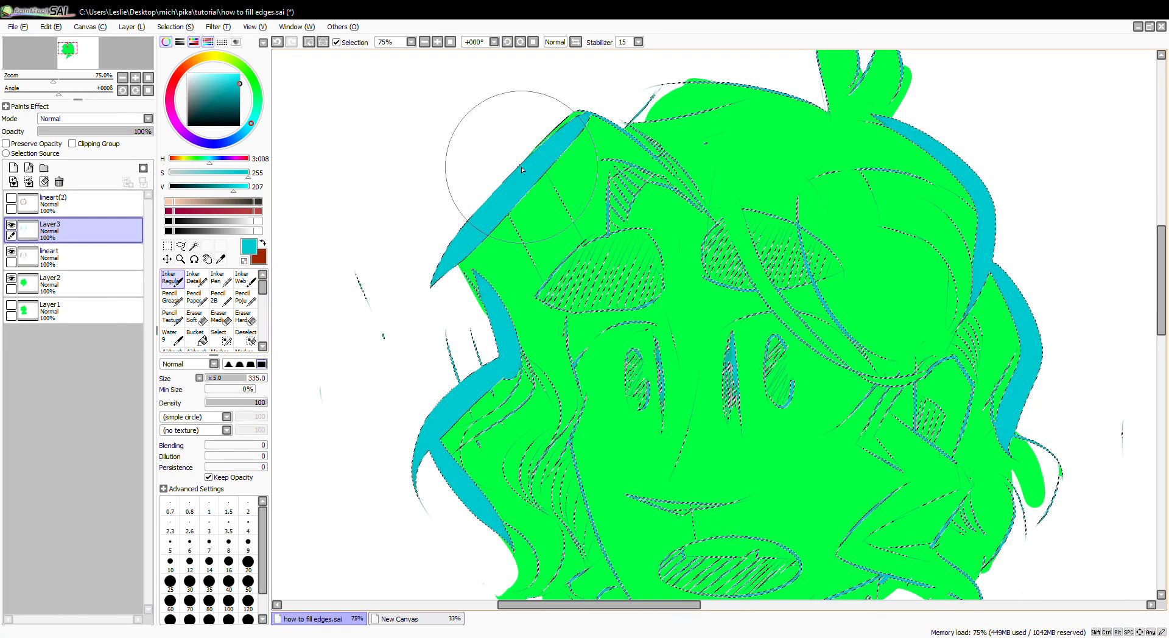
click(167, 246)
click(413, 259)
key(ctrl+0)
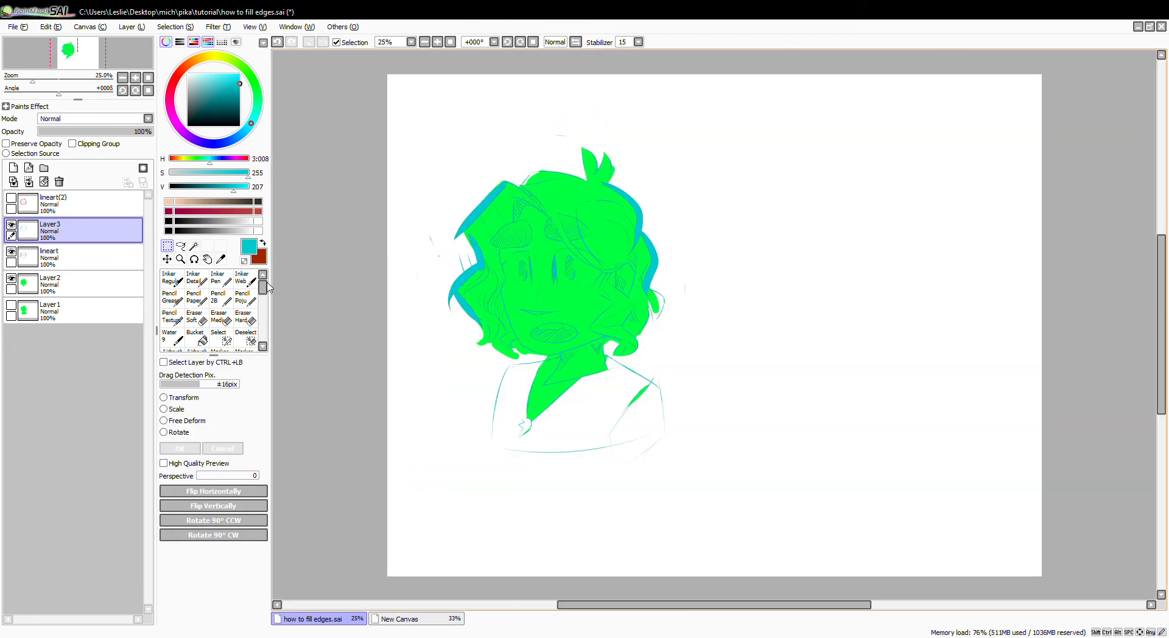
Step: Erase the cyan from all but the upper hair outlines with Eraser Hard at size 385 and toggle that layer's visibility to compare
click(245, 317)
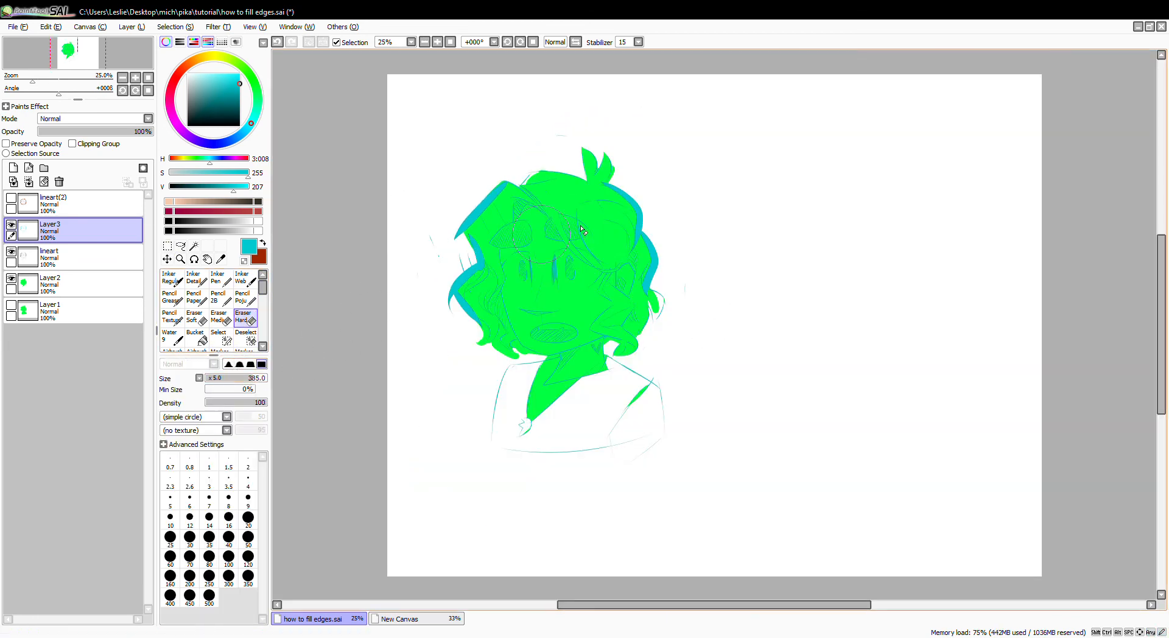
mouse_move(481, 275)
mouse_down()
mouse_move(481, 387)
mouse_move(541, 428)
mouse_up()
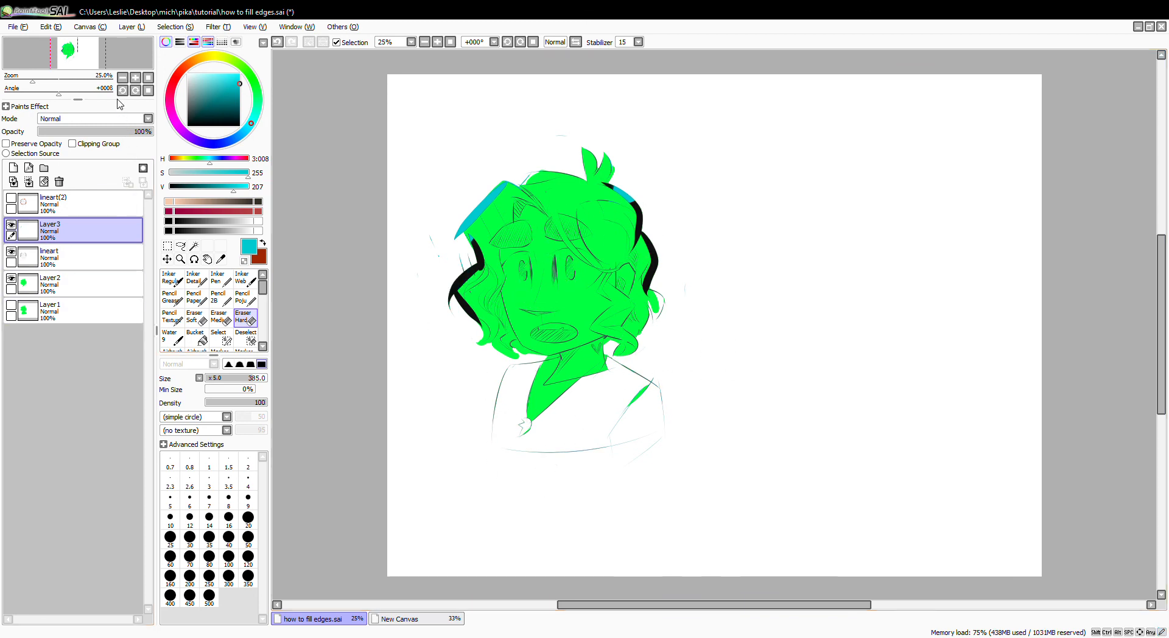
click(167, 245)
ctrl+click(580, 275)
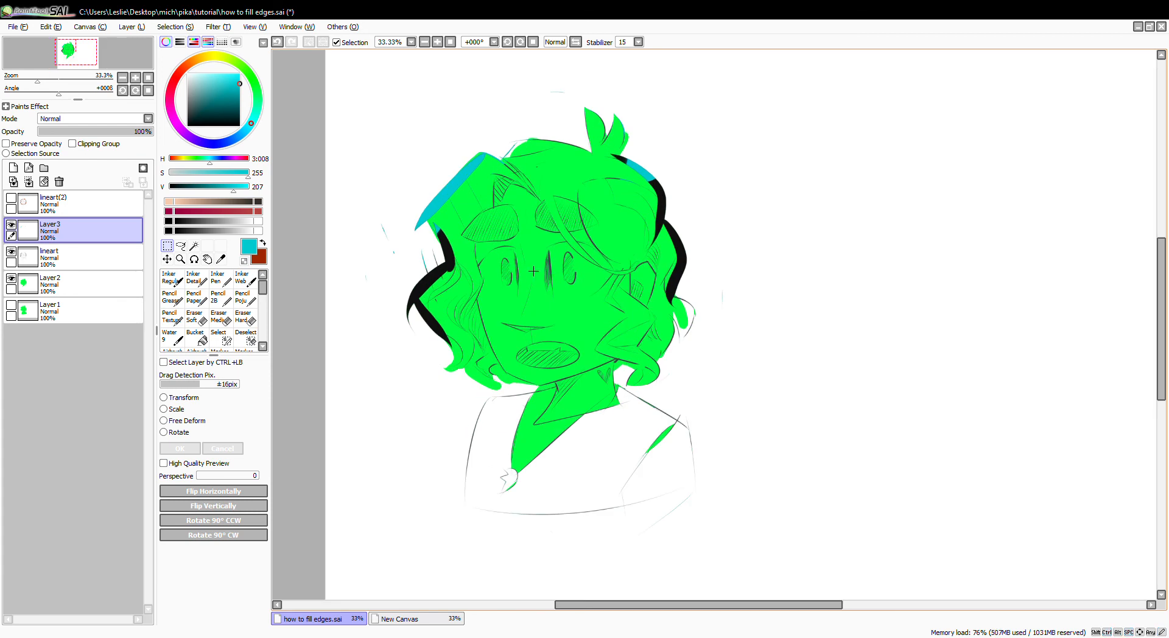
click(11, 226)
click(11, 225)
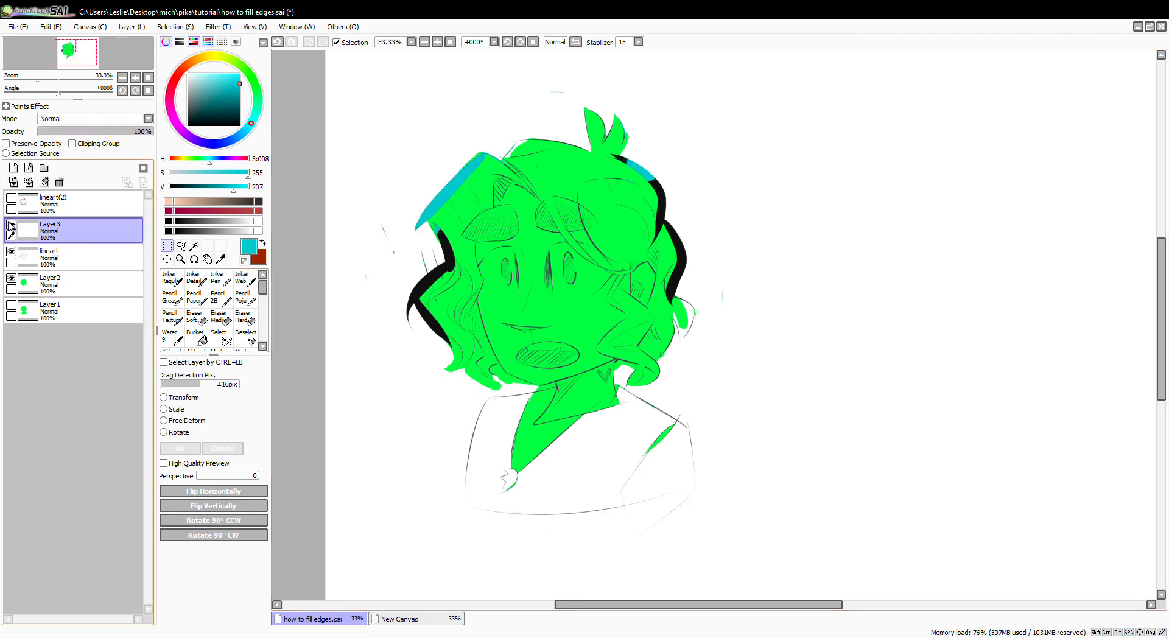